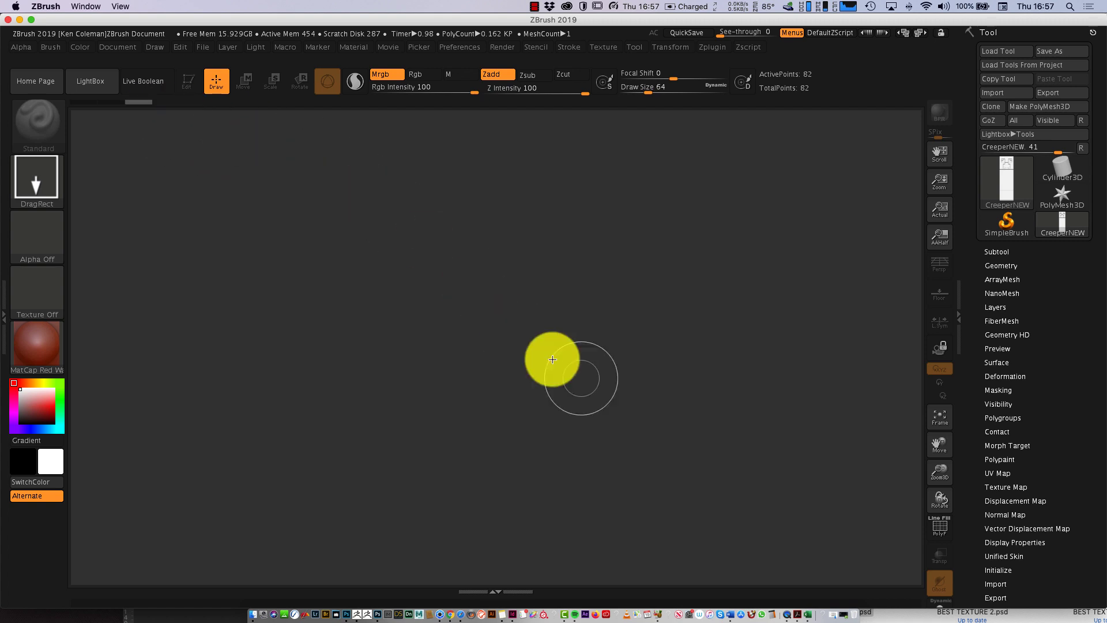
Open the ZSphere_CaveTroll project from the ZSpheres project folder
{"action": "key", "text": "comma"}
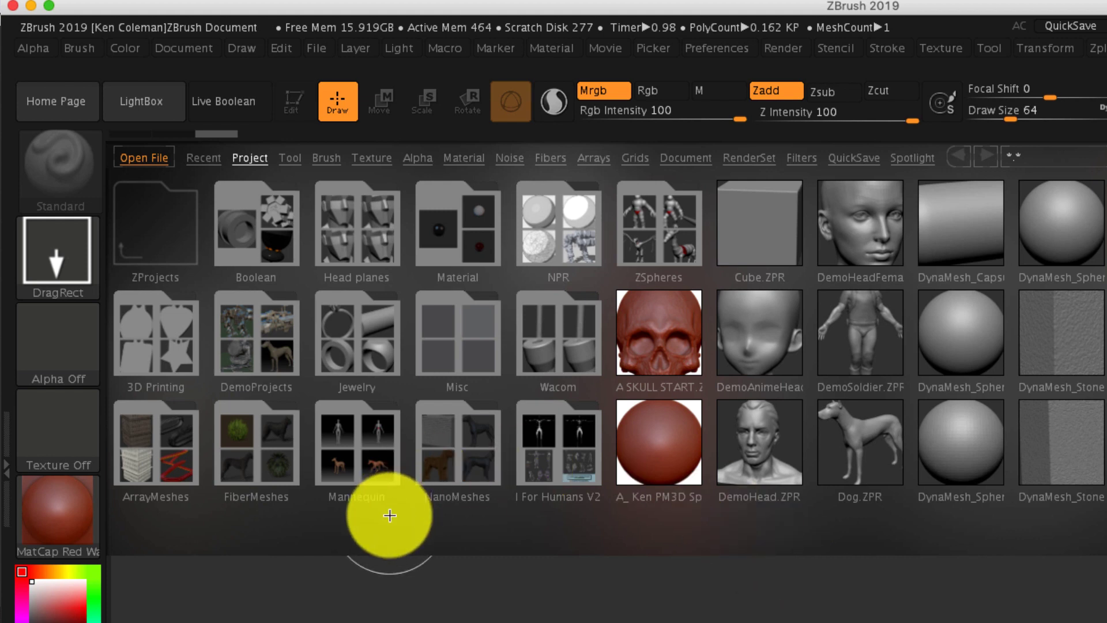
{"action": "double_click", "coordinate": [668, 233]}
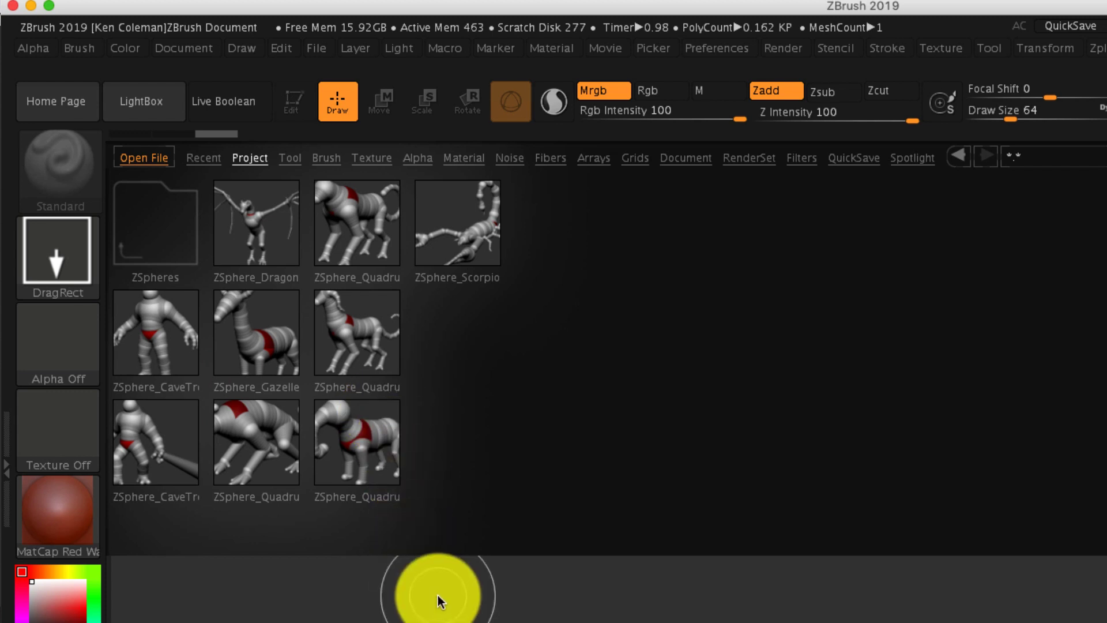
{"action": "left_click_drag", "start_coordinate": [299, 300], "coordinate": [434, 407]}
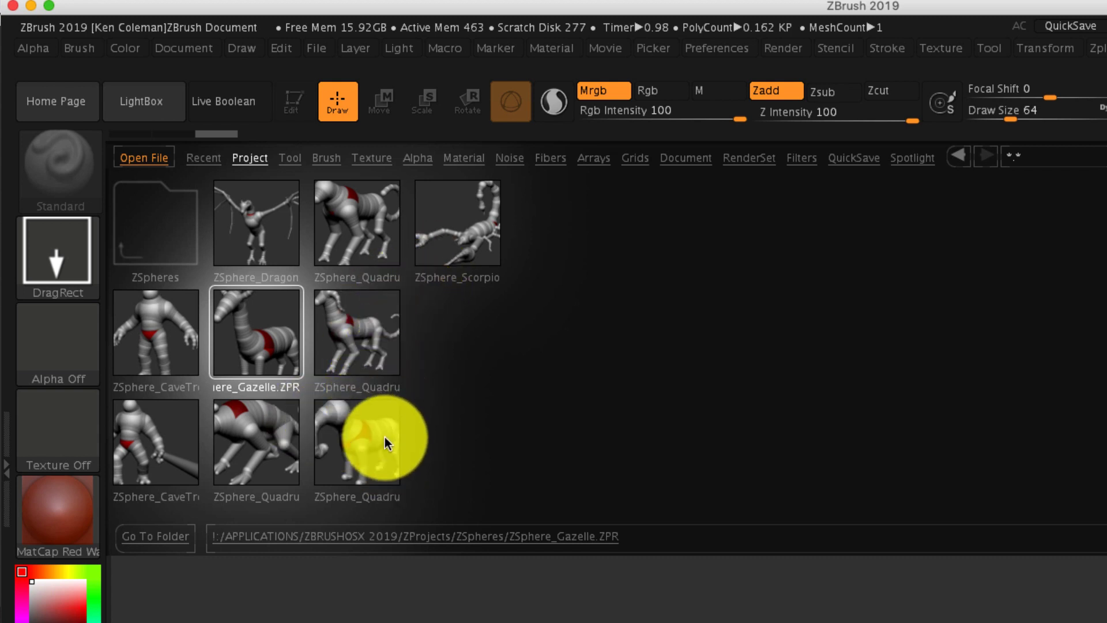
{"action": "left_click", "coordinate": [165, 334]}
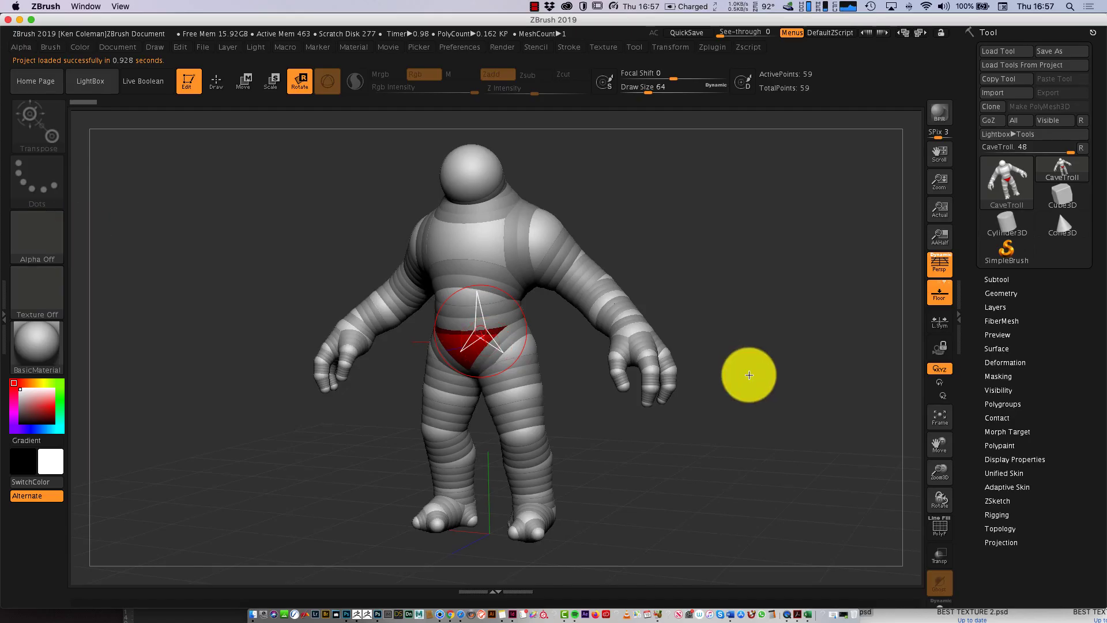
{"action": "left_click_drag", "start_coordinate": [749, 376], "coordinate": [760, 396]}
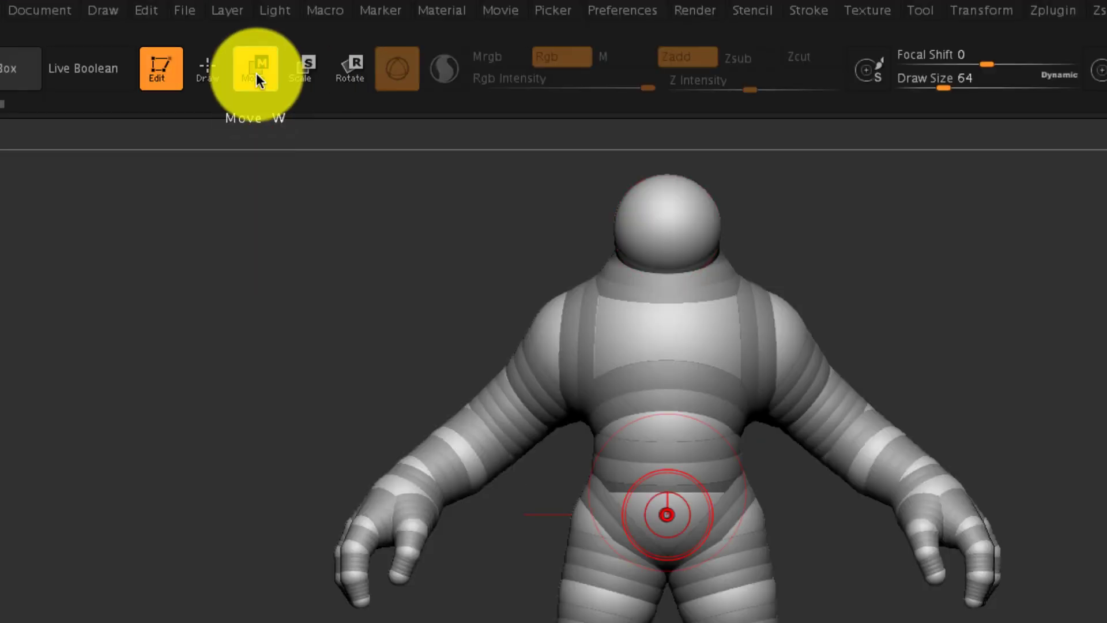
Reposition ZSpheres on the cave troll's hand and head with the Move mode
{"action": "left_click", "coordinate": [245, 81]}
{"action": "mouse_move", "coordinate": [399, 579]}
{"action": "left_mouse_down"}
{"action": "mouse_move", "coordinate": [432, 593]}
{"action": "mouse_move", "coordinate": [412, 606]}
{"action": "mouse_move", "coordinate": [402, 583]}
{"action": "mouse_move", "coordinate": [403, 603]}
{"action": "mouse_move", "coordinate": [404, 580]}
{"action": "mouse_move", "coordinate": [402, 594]}
{"action": "left_mouse_up"}
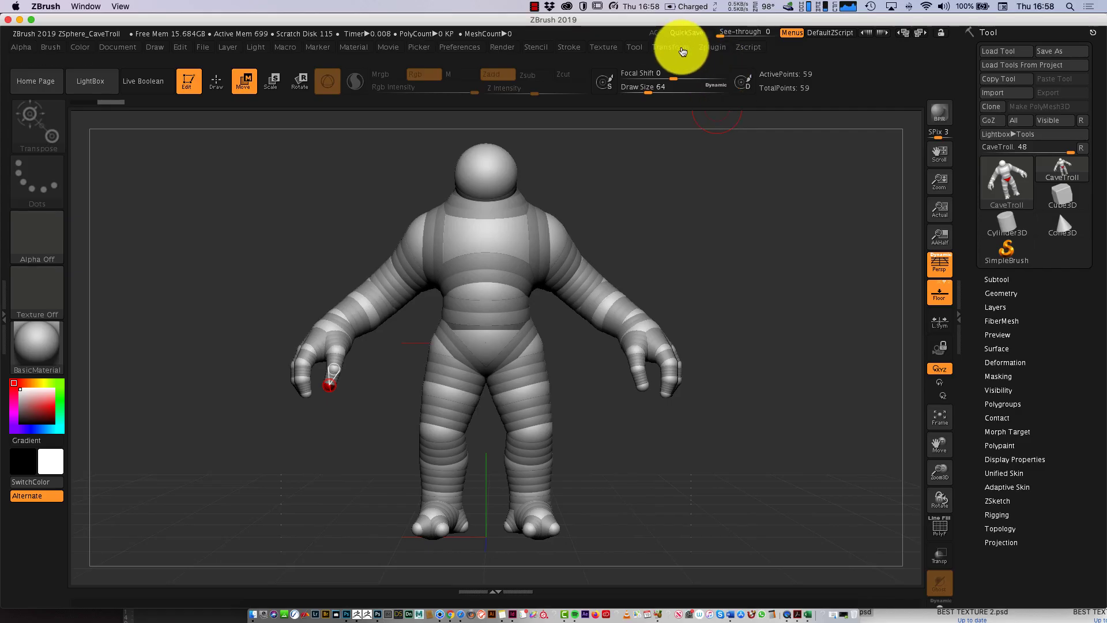
{"action": "left_click", "coordinate": [682, 50]}
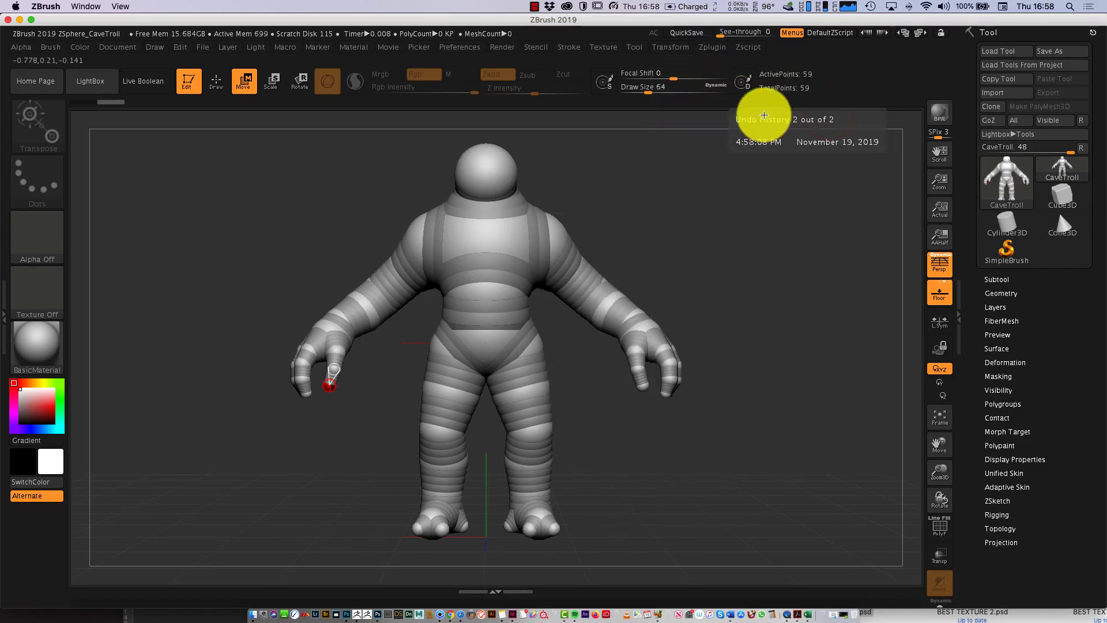
{"action": "left_click_drag", "start_coordinate": [626, 421], "coordinate": [667, 403]}
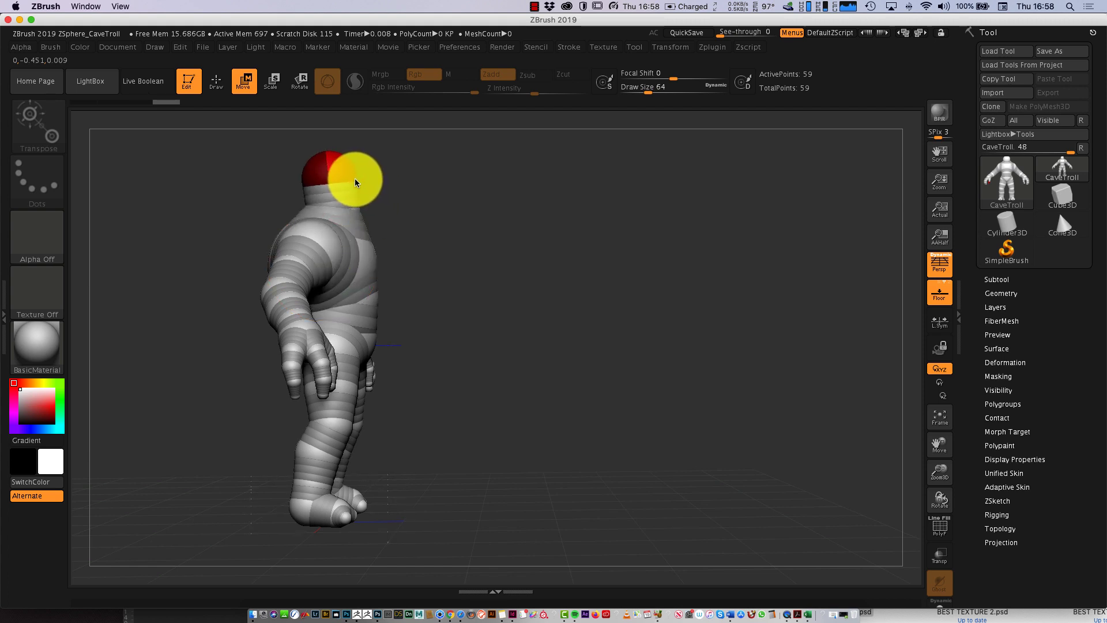
{"action": "left_click_drag", "start_coordinate": [339, 180], "coordinate": [353, 185]}
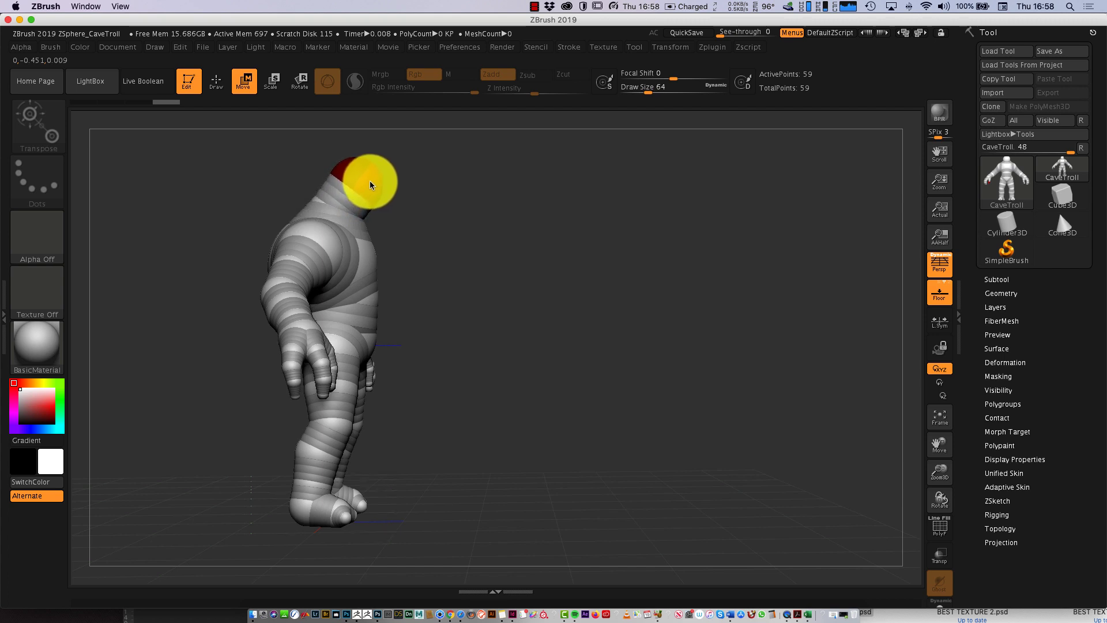
{"action": "mouse_move", "coordinate": [369, 186]}
{"action": "left_mouse_down"}
{"action": "mouse_move", "coordinate": [382, 204]}
{"action": "mouse_move", "coordinate": [387, 195]}
{"action": "mouse_move", "coordinate": [358, 181]}
{"action": "left_mouse_up"}
{"action": "mouse_move", "coordinate": [607, 384]}
{"action": "left_mouse_down"}
{"action": "mouse_move", "coordinate": [612, 415]}
{"action": "mouse_move", "coordinate": [566, 415]}
{"action": "mouse_move", "coordinate": [559, 433]}
{"action": "mouse_move", "coordinate": [569, 421]}
{"action": "mouse_move", "coordinate": [559, 398]}
{"action": "mouse_move", "coordinate": [527, 407]}
{"action": "mouse_move", "coordinate": [539, 409]}
{"action": "mouse_move", "coordinate": [595, 351]}
{"action": "mouse_move", "coordinate": [573, 354]}
{"action": "mouse_move", "coordinate": [613, 364]}
{"action": "left_mouse_up"}
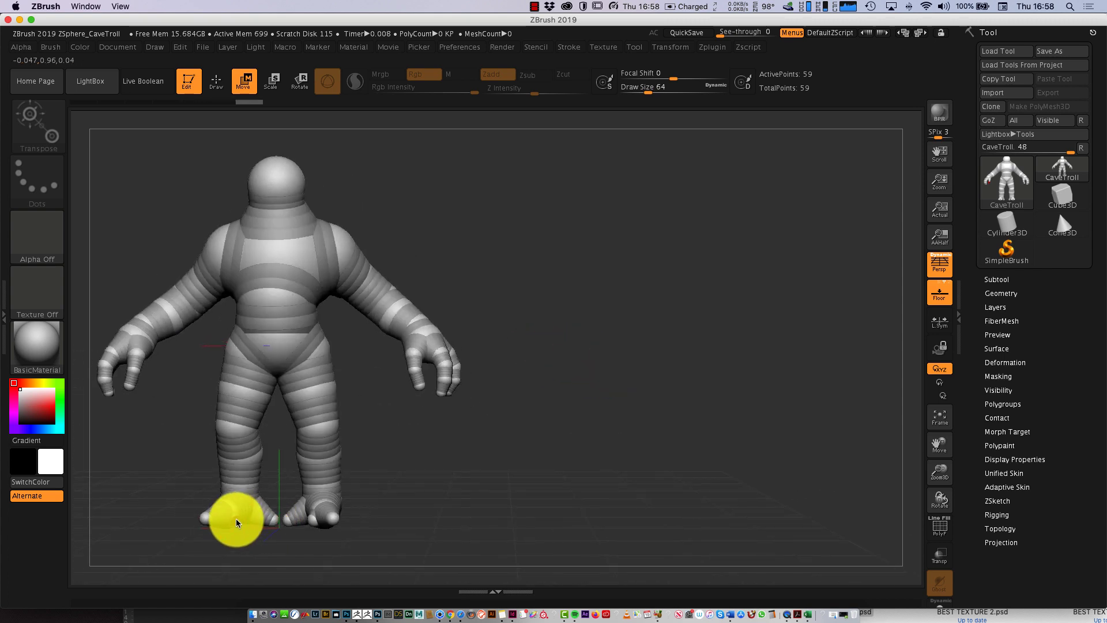
Undo the last two moves of the cave troll's foot ZSpheres
{"action": "left_click_drag", "start_coordinate": [581, 395], "coordinate": [576, 482]}
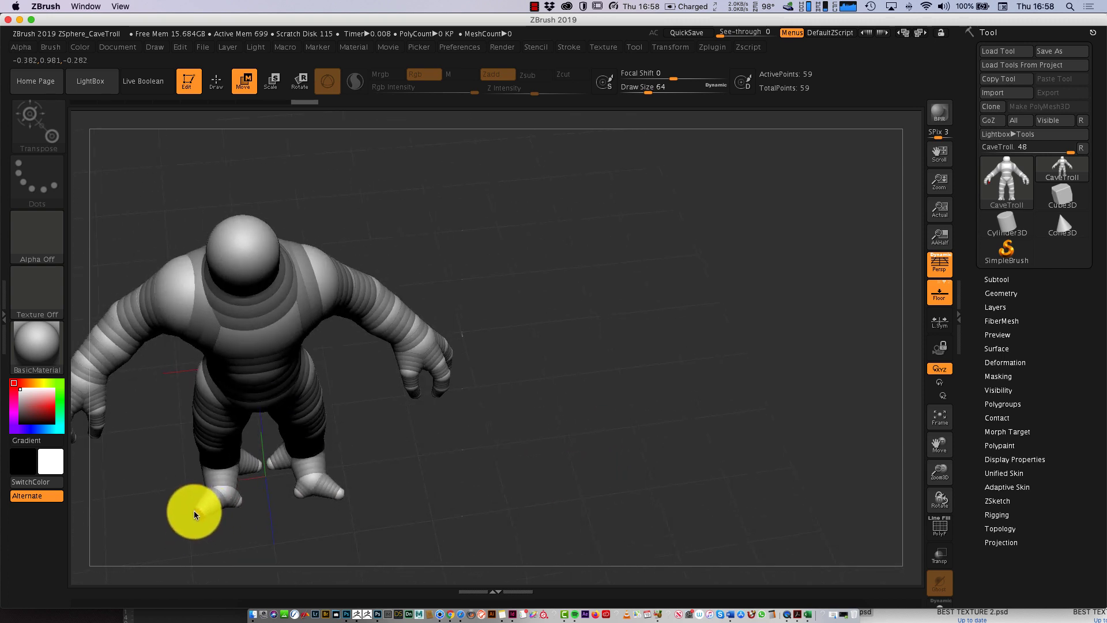
{"action": "key", "text": "ctrl"}
{"action": "key", "text": "ctrl+z"}
{"action": "key", "text": "ctrl+z"}
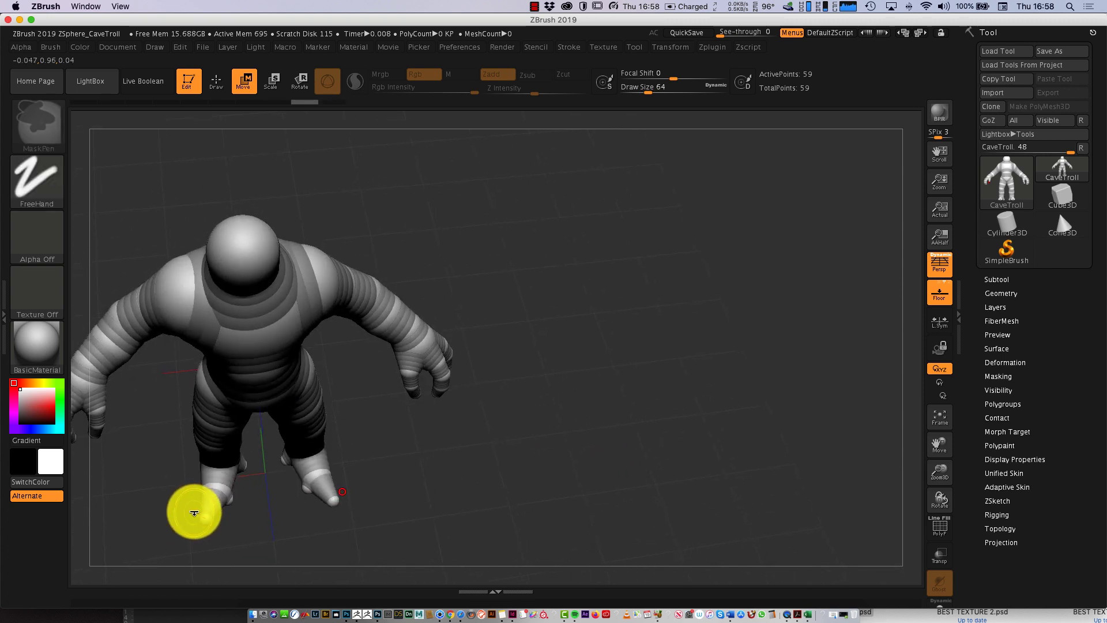
Draw a child ZSphere on the cave troll's upper back and pull it outward into a spike
{"action": "mouse_move", "coordinate": [607, 317]}
{"action": "left_mouse_down"}
{"action": "mouse_move", "coordinate": [593, 309]}
{"action": "mouse_move", "coordinate": [606, 249]}
{"action": "mouse_move", "coordinate": [588, 275]}
{"action": "mouse_move", "coordinate": [584, 389]}
{"action": "mouse_move", "coordinate": [558, 388]}
{"action": "mouse_move", "coordinate": [645, 397]}
{"action": "mouse_move", "coordinate": [605, 338]}
{"action": "left_mouse_up"}
{"action": "left_click", "coordinate": [216, 81]}
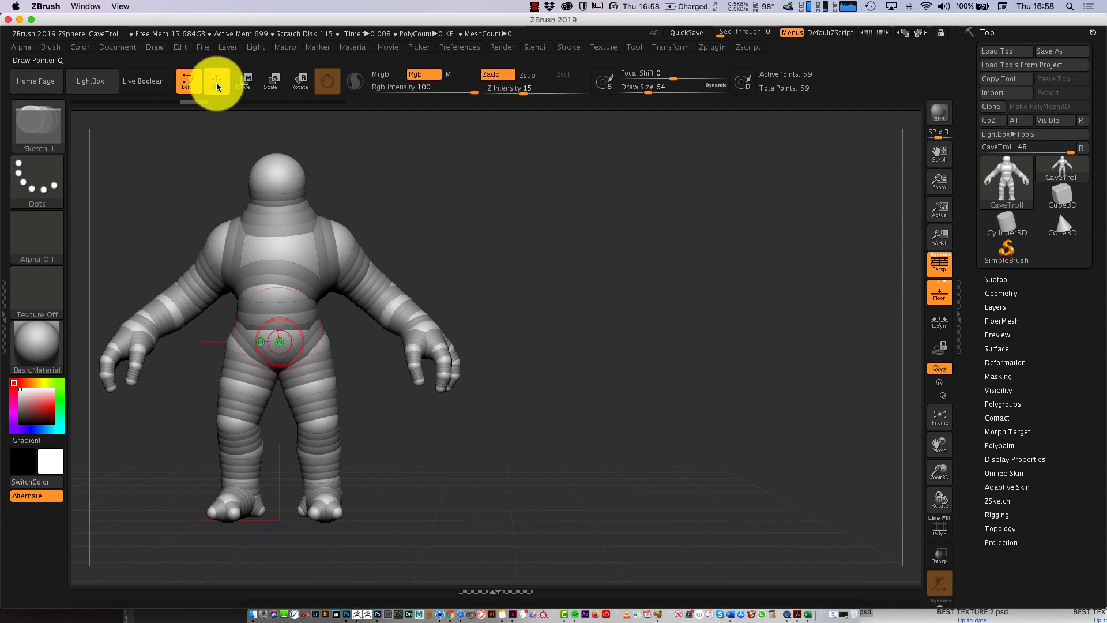
{"action": "left_click_drag", "start_coordinate": [528, 341], "coordinate": [444, 346]}
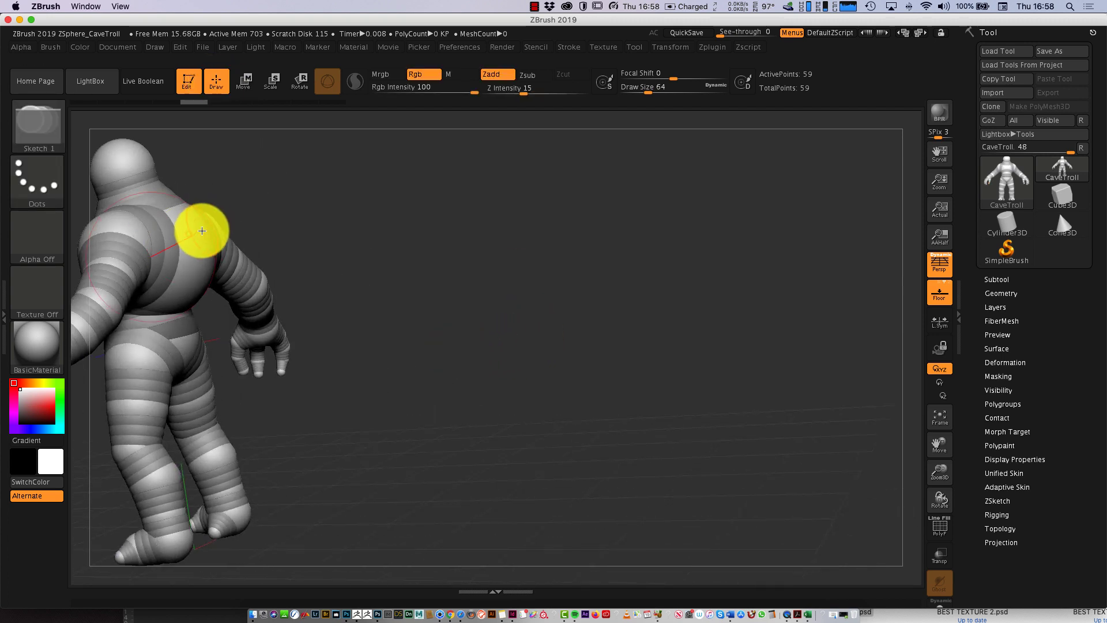
{"action": "left_click_drag", "start_coordinate": [401, 255], "coordinate": [415, 264]}
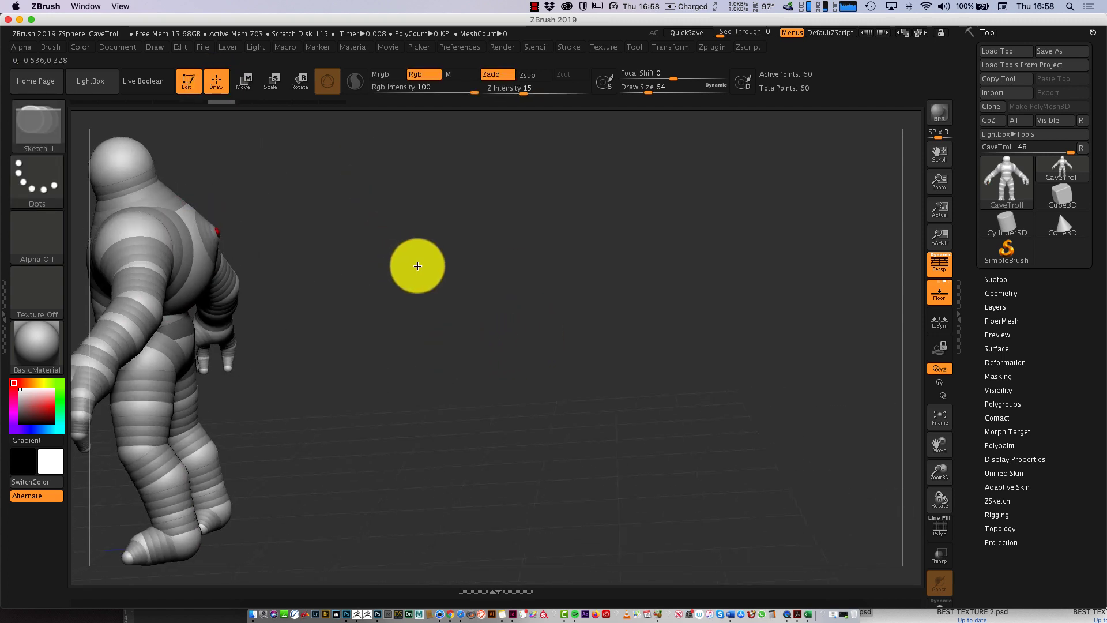
{"action": "left_click", "coordinate": [243, 82]}
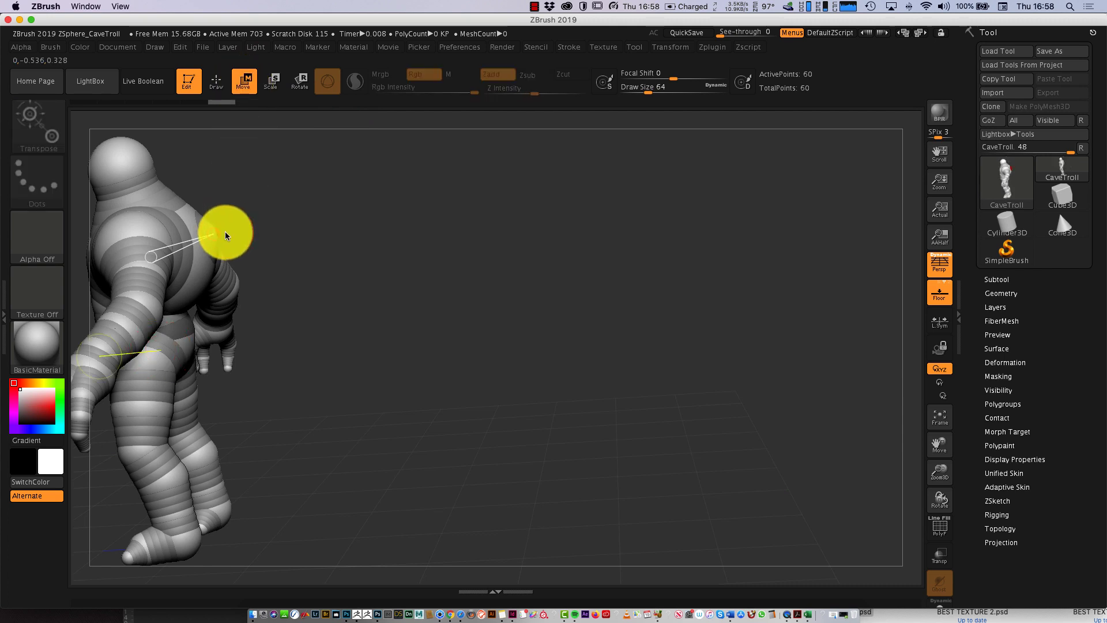
{"action": "left_click_drag", "start_coordinate": [297, 276], "coordinate": [326, 235]}
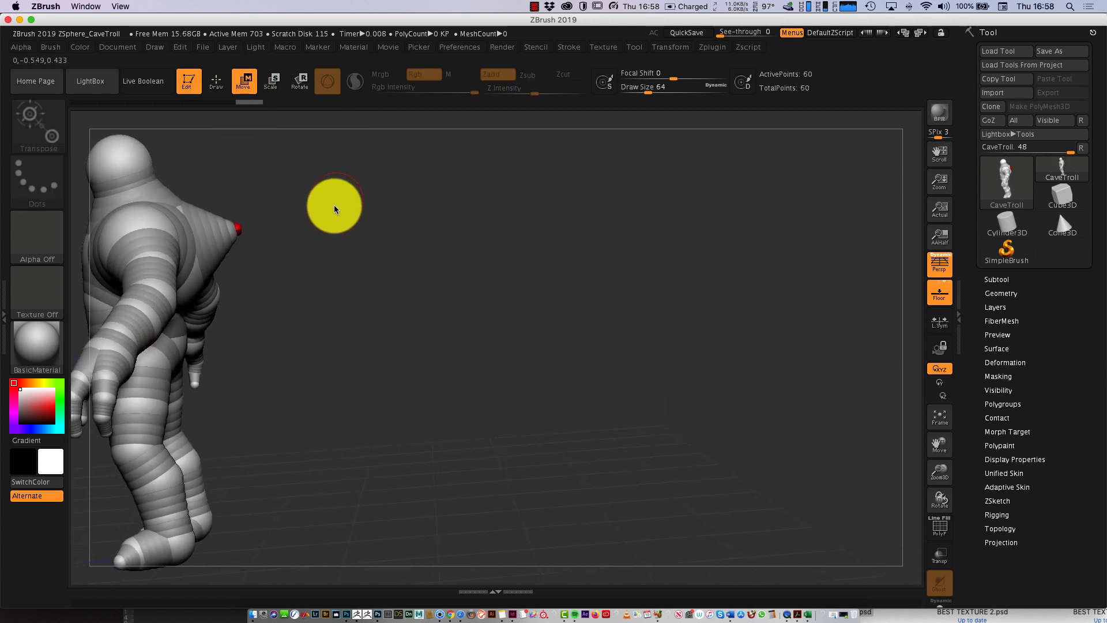
Draw a second child ZSphere lower on the cave troll's back and pull it away from the body
{"action": "left_click", "coordinate": [216, 81]}
{"action": "left_click_drag", "start_coordinate": [297, 356], "coordinate": [213, 304]}
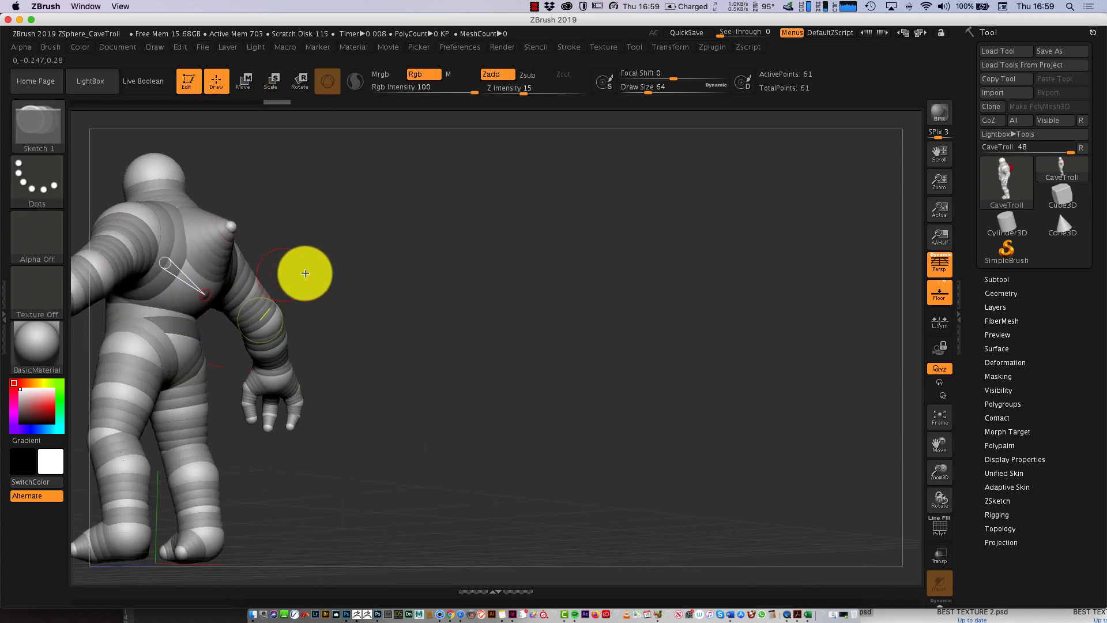
{"action": "left_click_drag", "start_coordinate": [288, 274], "coordinate": [376, 271]}
{"action": "left_click", "coordinate": [243, 81]}
{"action": "left_click_drag", "start_coordinate": [224, 302], "coordinate": [225, 353]}
{"action": "left_click_drag", "start_coordinate": [427, 326], "coordinate": [576, 346]}
{"action": "mouse_move", "coordinate": [673, 390]}
{"action": "left_mouse_down"}
{"action": "mouse_move", "coordinate": [603, 388]}
{"action": "mouse_move", "coordinate": [692, 400]}
{"action": "mouse_move", "coordinate": [749, 388]}
{"action": "mouse_move", "coordinate": [655, 388]}
{"action": "mouse_move", "coordinate": [675, 391]}
{"action": "left_mouse_up"}
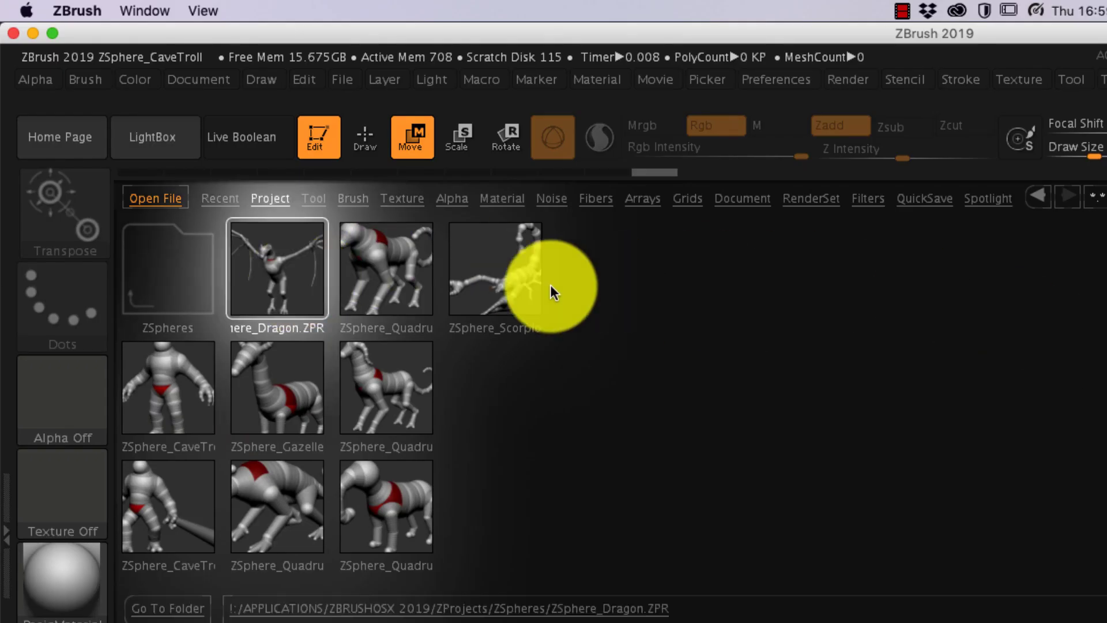
Open the ZSphere_Dragon project from the ZSpheres folder
{"action": "double_click", "coordinate": [296, 271]}
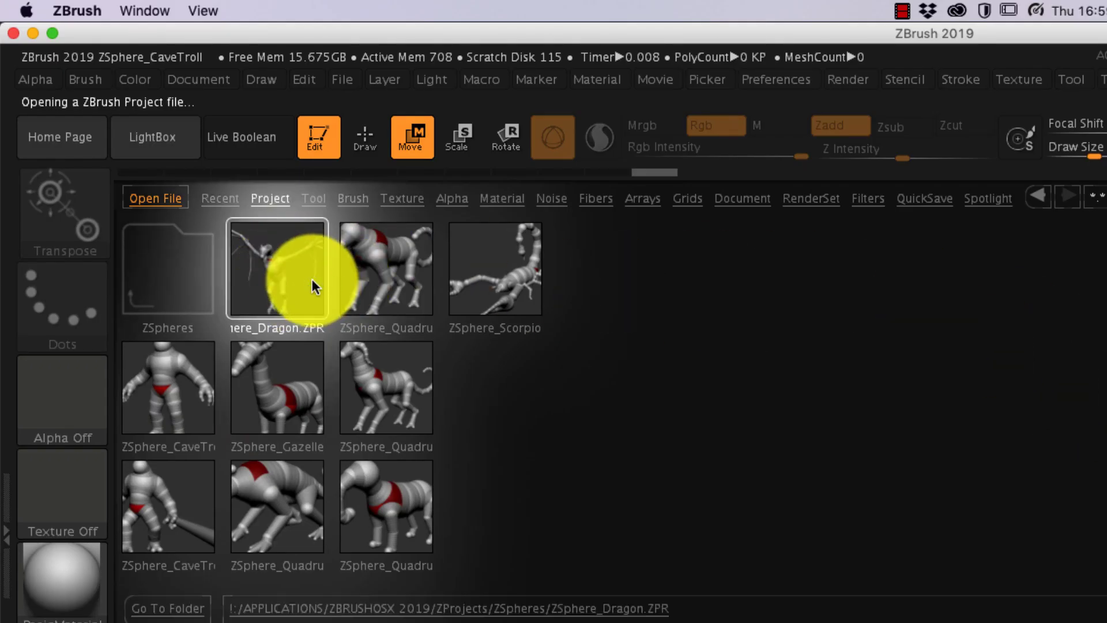
{"action": "left_click", "coordinate": [874, 357]}
{"action": "left_click_drag", "start_coordinate": [877, 362], "coordinate": [865, 415]}
{"action": "left_click_drag", "start_coordinate": [715, 404], "coordinate": [696, 355]}
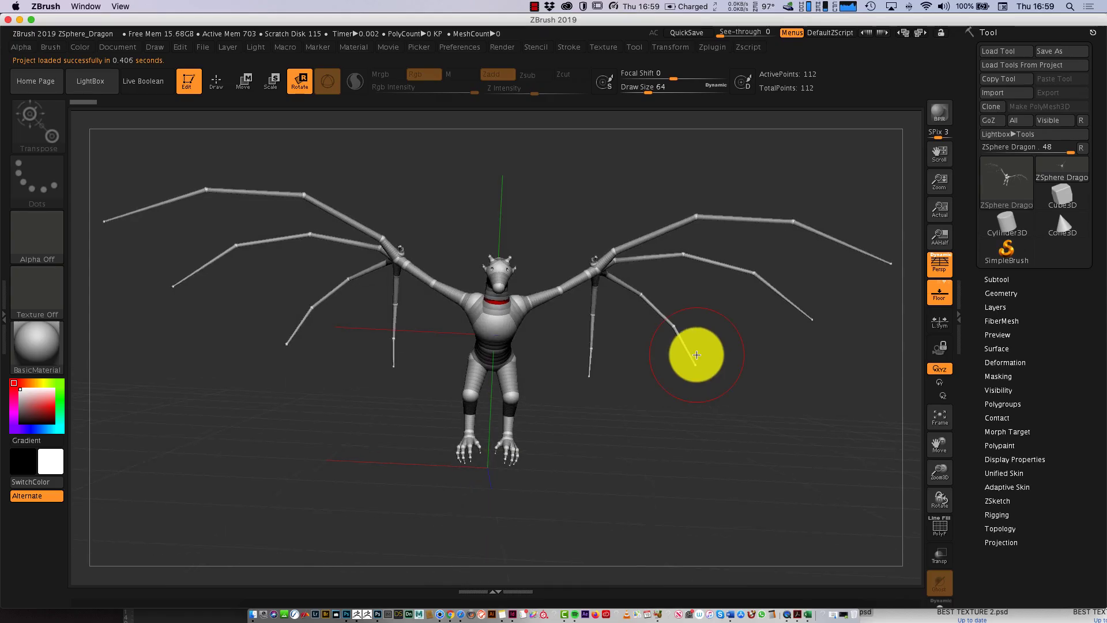
Move the dragon's foot ZSpheres outward to widen its stance
{"action": "left_click", "coordinate": [243, 80]}
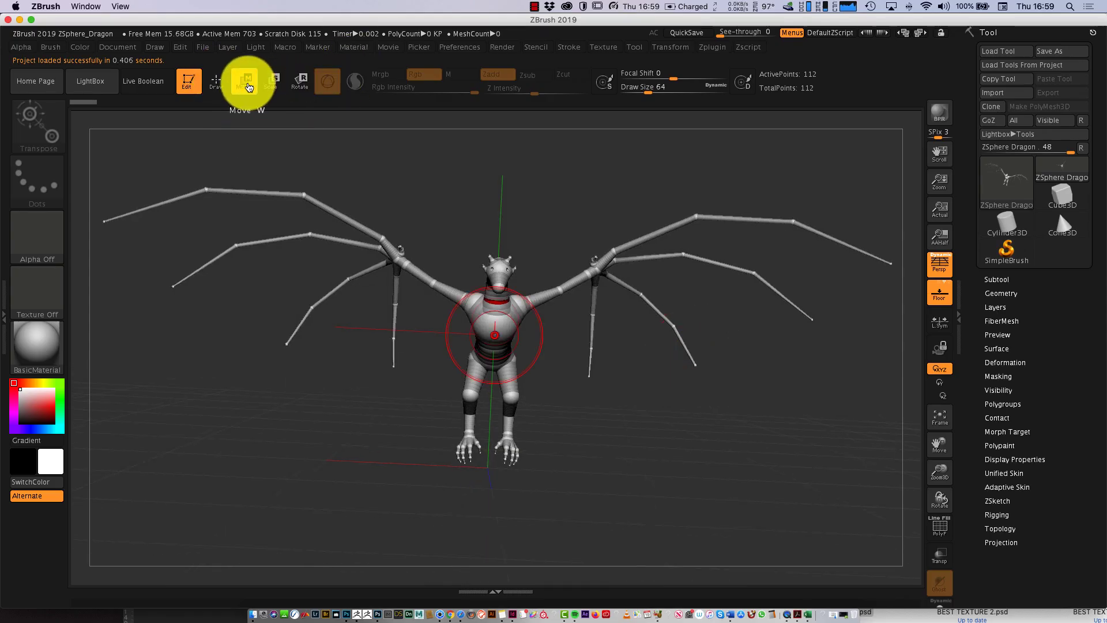
{"action": "left_click_drag", "start_coordinate": [503, 472], "coordinate": [542, 460]}
{"action": "left_click_drag", "start_coordinate": [590, 387], "coordinate": [740, 347]}
Replace the dragon scene on the canvas with a new blank document
{"action": "key", "text": "comma"}
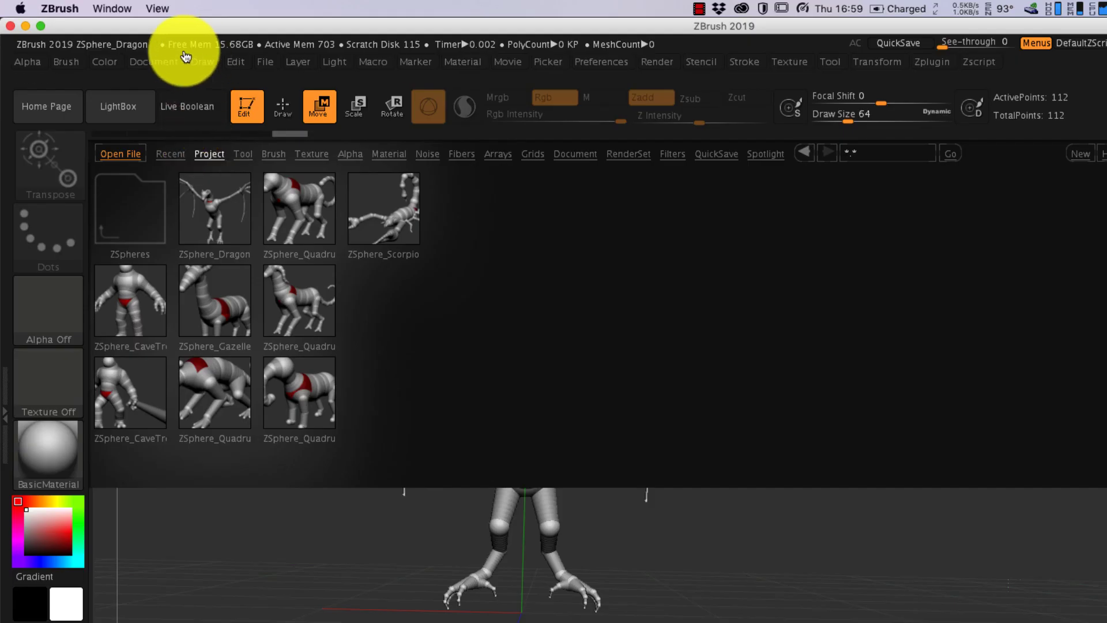
{"action": "left_click", "coordinate": [117, 47]}
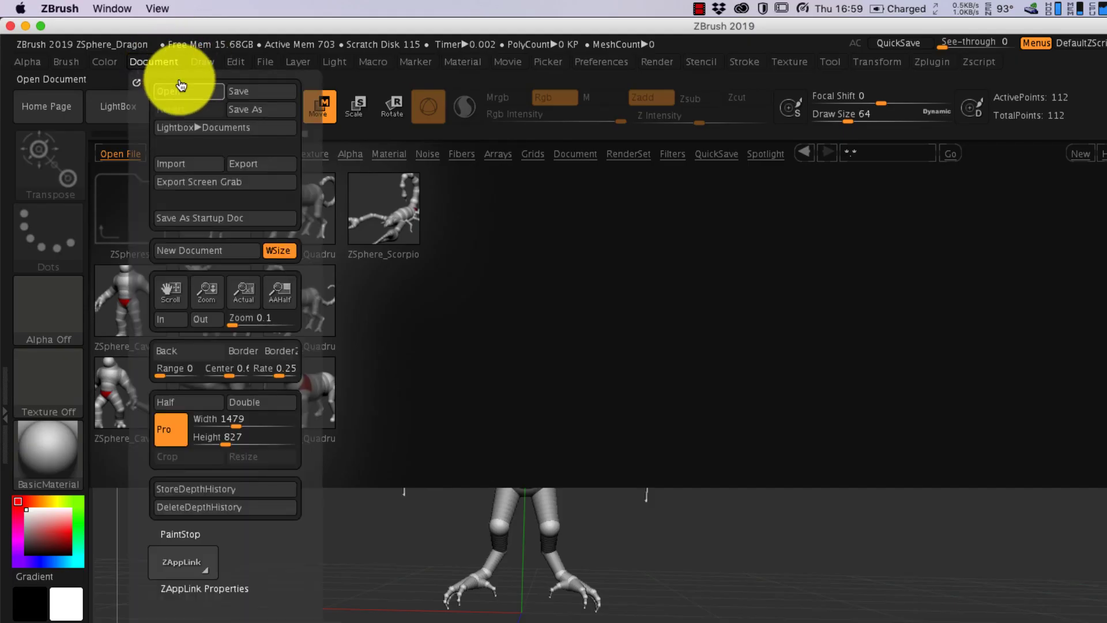
{"action": "left_click", "coordinate": [213, 248]}
{"action": "left_click", "coordinate": [770, 277]}
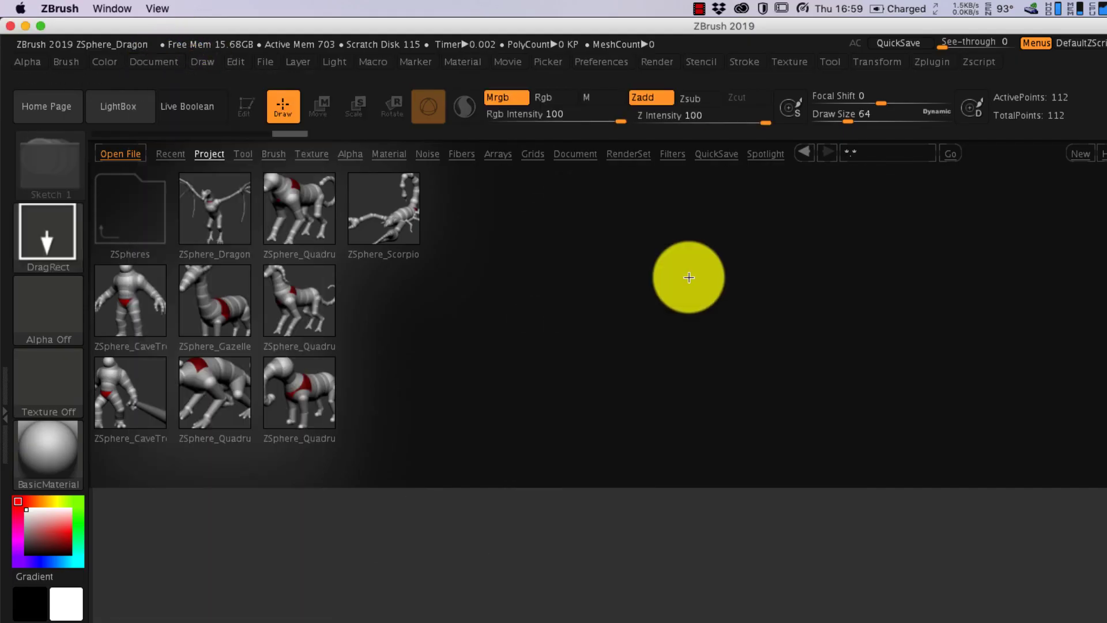
{"action": "key", "text": "F1"}
{"action": "left_click", "coordinate": [911, 375]}
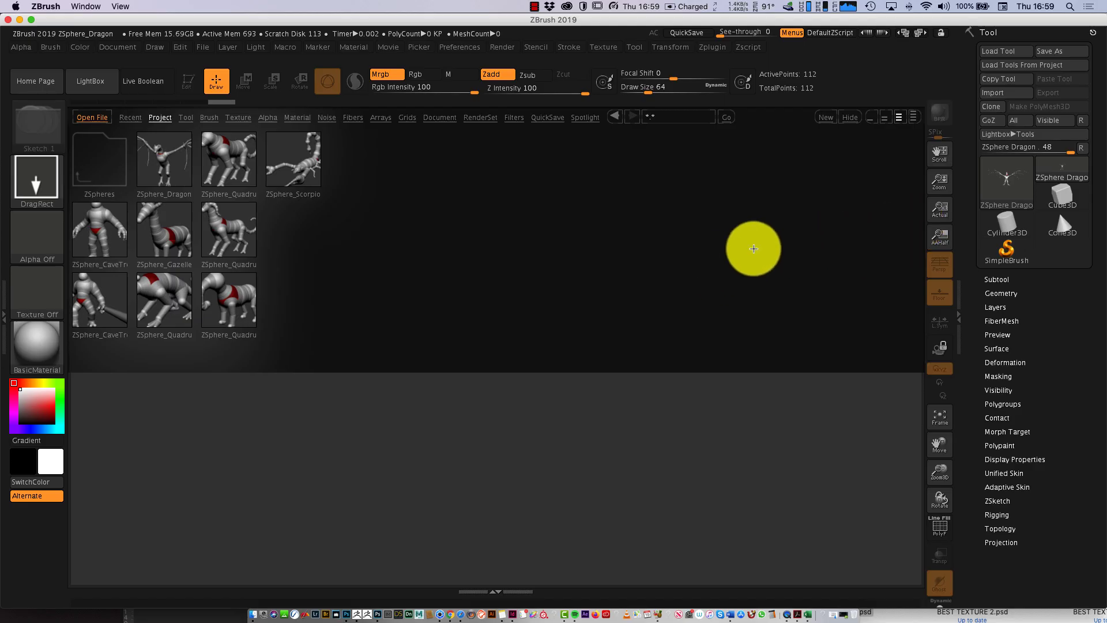
Select the ZSphere tool, draw one ZSphere on the empty canvas and turn on Edit mode
{"action": "left_click", "coordinate": [1025, 180]}
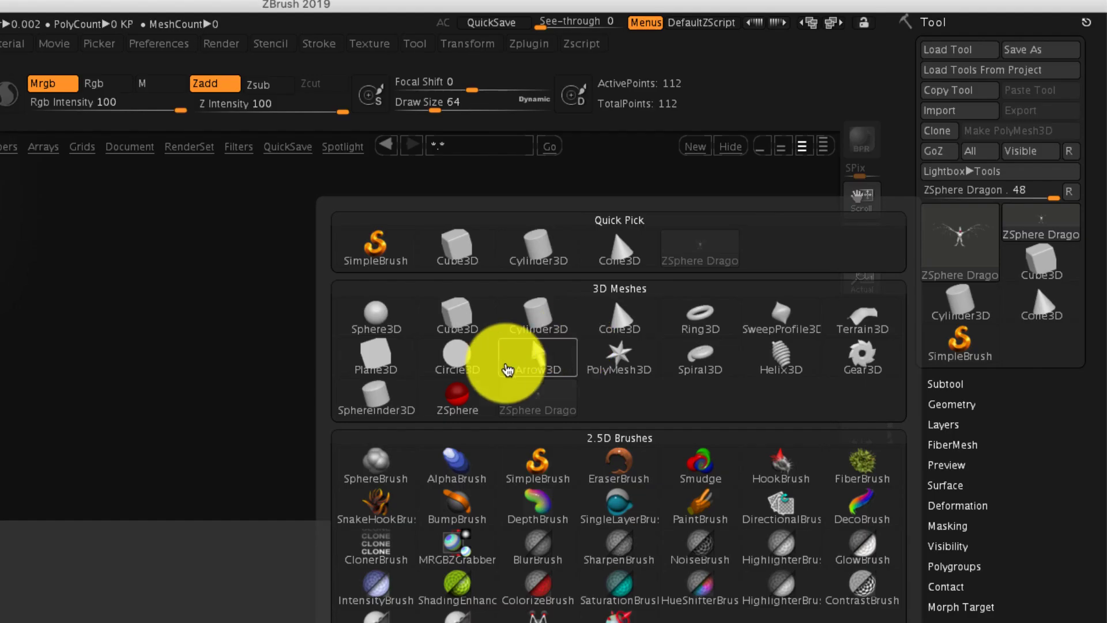
{"action": "left_click", "coordinate": [678, 284]}
{"action": "key", "text": "comma"}
{"action": "left_click_drag", "start_coordinate": [128, 499], "coordinate": [123, 622]}
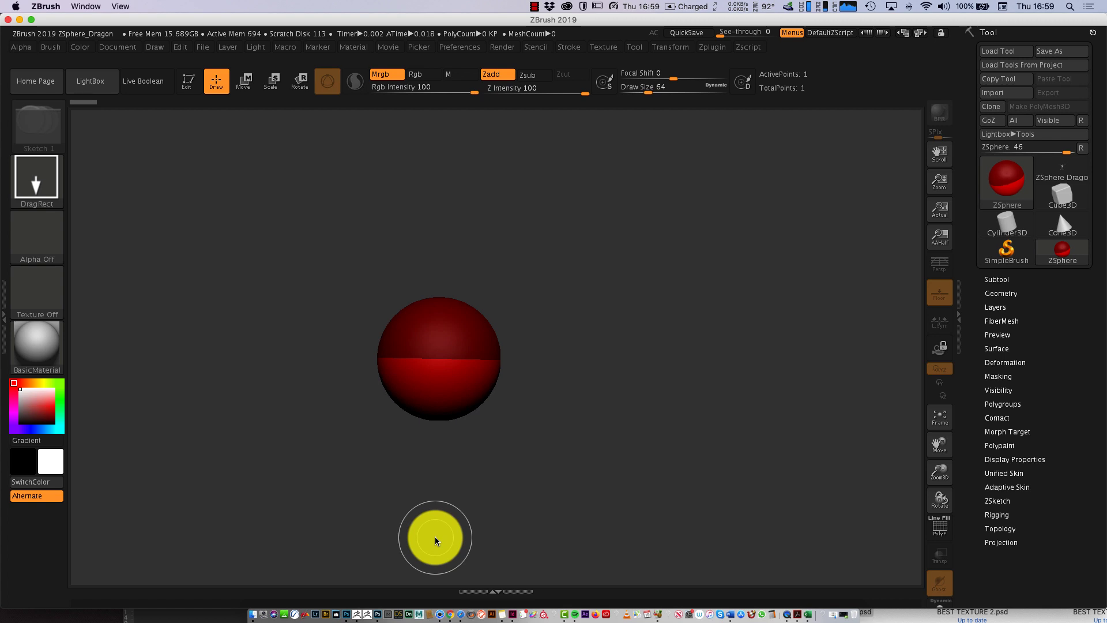
{"action": "key", "text": "t"}
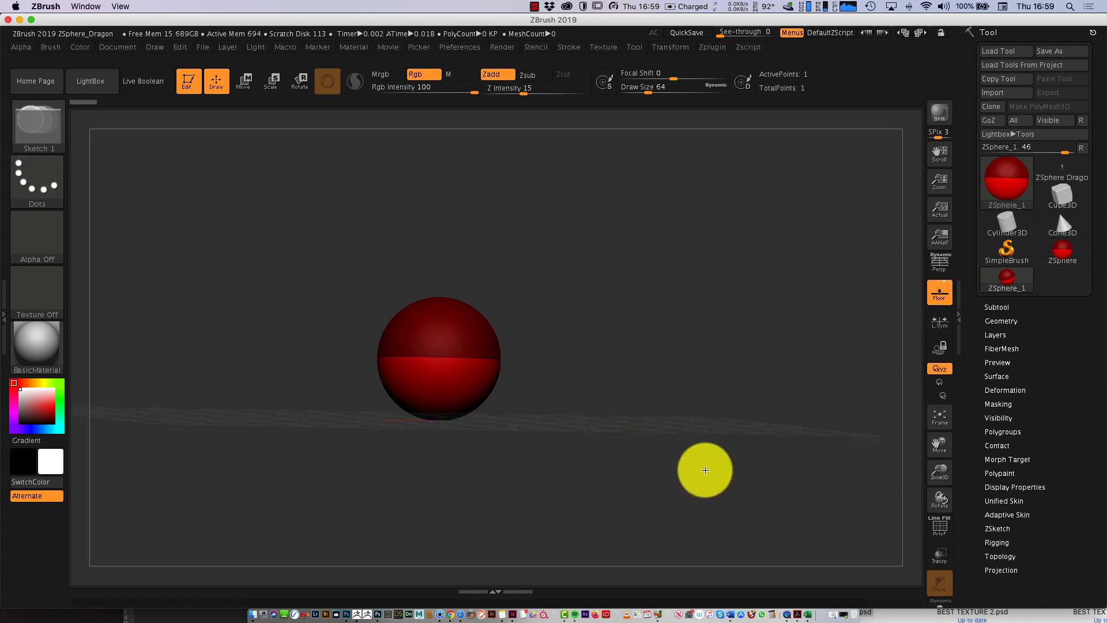
{"action": "mouse_move", "coordinate": [740, 487]}
{"action": "left_mouse_down"}
{"action": "mouse_move", "coordinate": [741, 444]}
{"action": "mouse_move", "coordinate": [690, 470]}
{"action": "mouse_move", "coordinate": [707, 506]}
{"action": "mouse_move", "coordinate": [726, 467]}
{"action": "left_mouse_up"}
Turn Edit mode off and back on for the ZSphere, and frame it larger on the canvas
{"action": "key", "text": "t"}
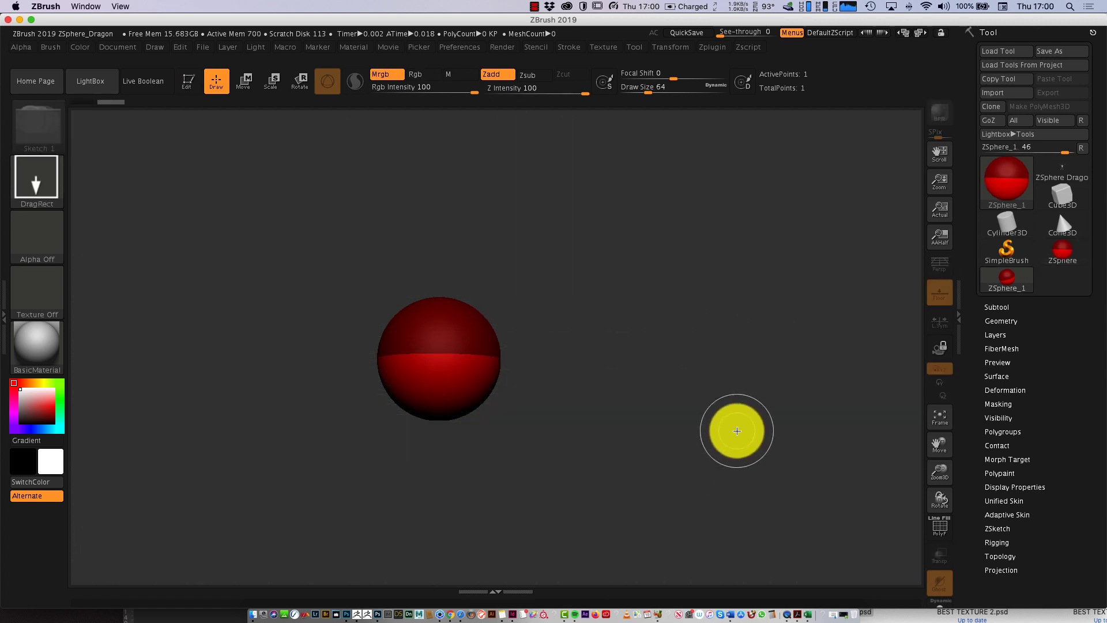
{"action": "key", "text": "ctrl+shift+z"}
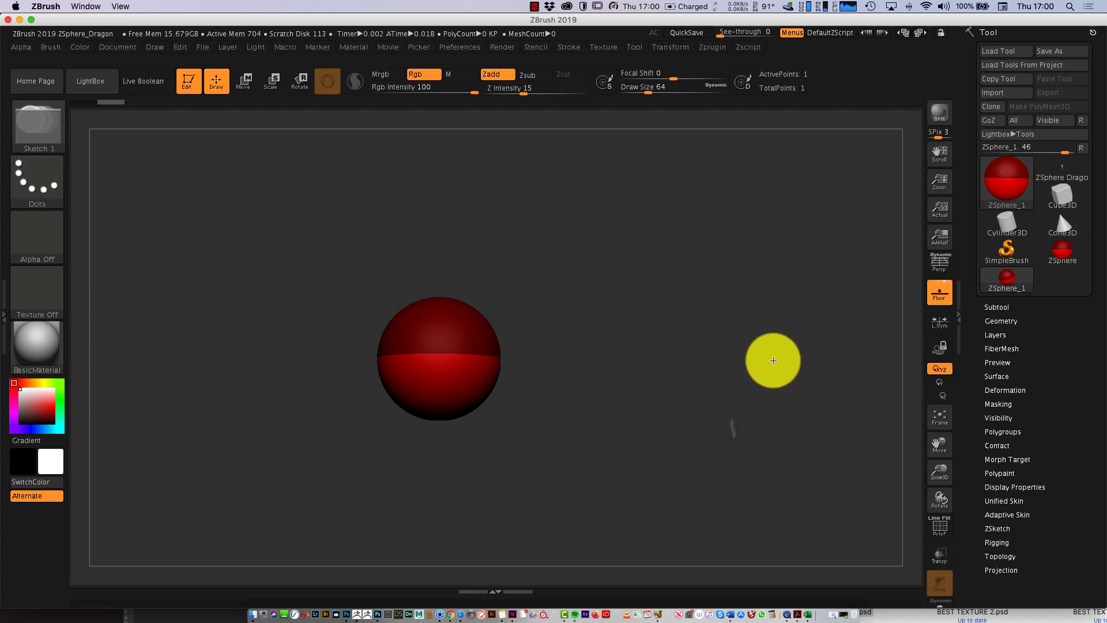
{"action": "mouse_move", "coordinate": [733, 428]}
{"action": "left_mouse_down"}
{"action": "mouse_move", "coordinate": [742, 375]}
{"action": "mouse_move", "coordinate": [768, 421]}
{"action": "left_mouse_up"}
{"action": "left_click", "coordinate": [937, 423]}
{"action": "mouse_move", "coordinate": [820, 444]}
{"action": "left_mouse_down"}
{"action": "mouse_move", "coordinate": [830, 317]}
{"action": "mouse_move", "coordinate": [732, 276]}
{"action": "mouse_move", "coordinate": [709, 180]}
{"action": "mouse_move", "coordinate": [796, 341]}
{"action": "mouse_move", "coordinate": [662, 148]}
{"action": "mouse_move", "coordinate": [786, 403]}
{"action": "mouse_move", "coordinate": [741, 415]}
{"action": "mouse_move", "coordinate": [964, 408]}
{"action": "left_mouse_up"}
{"action": "left_click_drag", "start_coordinate": [934, 462], "coordinate": [938, 405]}
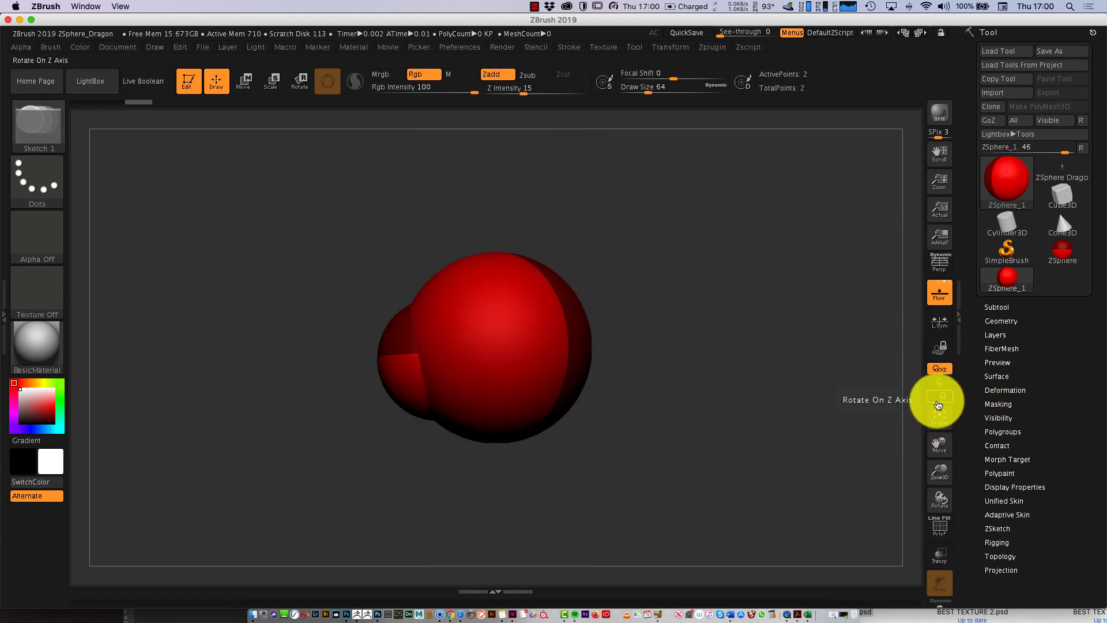
Clear the canvas layer to remove the stray ZSphere copy, keeping the active ZSphere in Edit mode
{"action": "left_click", "coordinate": [229, 48]}
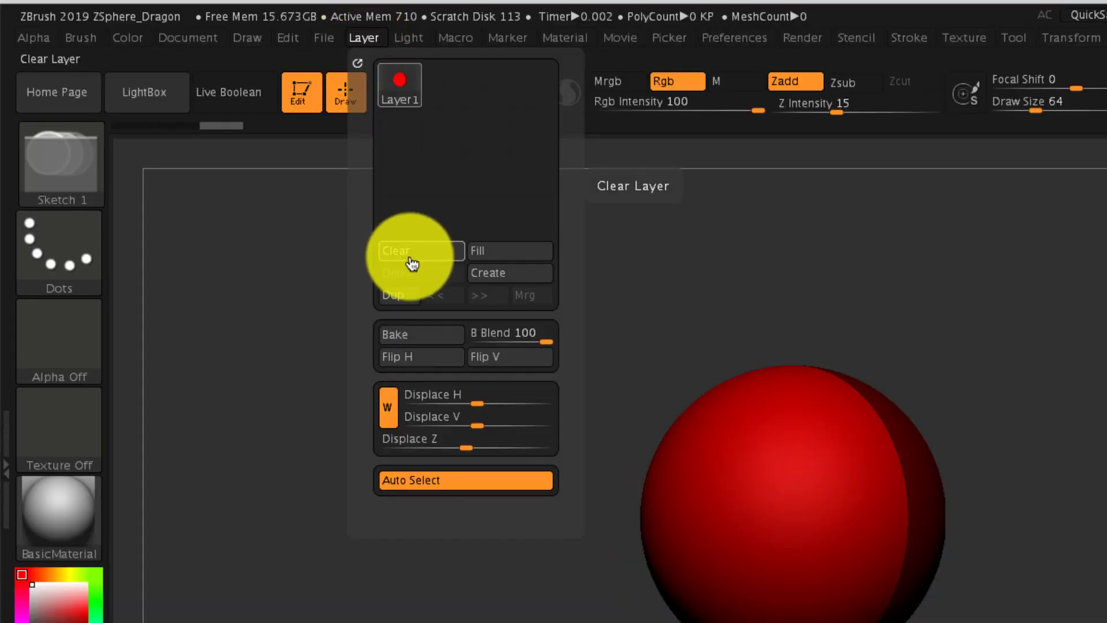
{"action": "left_click", "coordinate": [411, 263]}
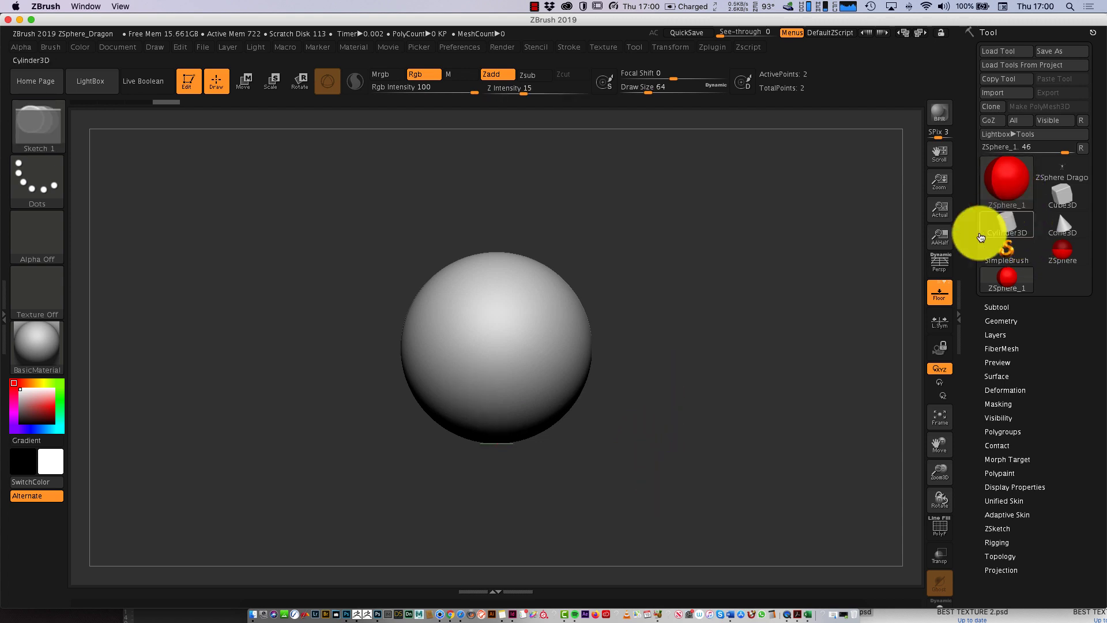
{"action": "key", "text": "t"}
{"action": "key", "text": "t"}
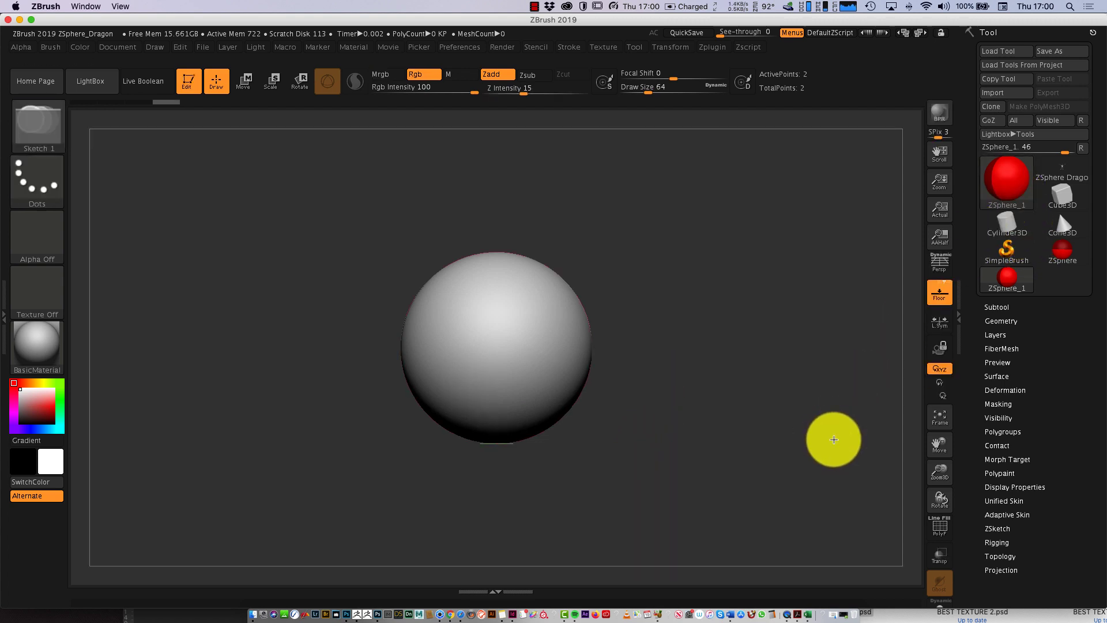
{"action": "left_click_drag", "start_coordinate": [832, 439], "coordinate": [736, 436]}
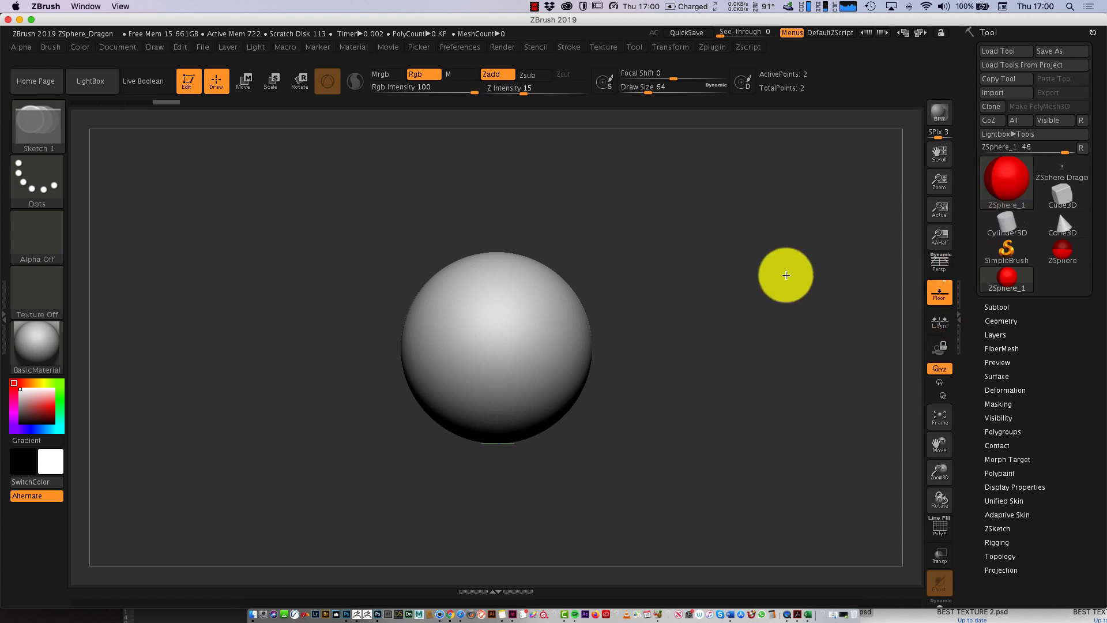
{"action": "left_click", "coordinate": [228, 47]}
{"action": "left_click", "coordinate": [270, 187]}
{"action": "left_click", "coordinate": [1015, 200]}
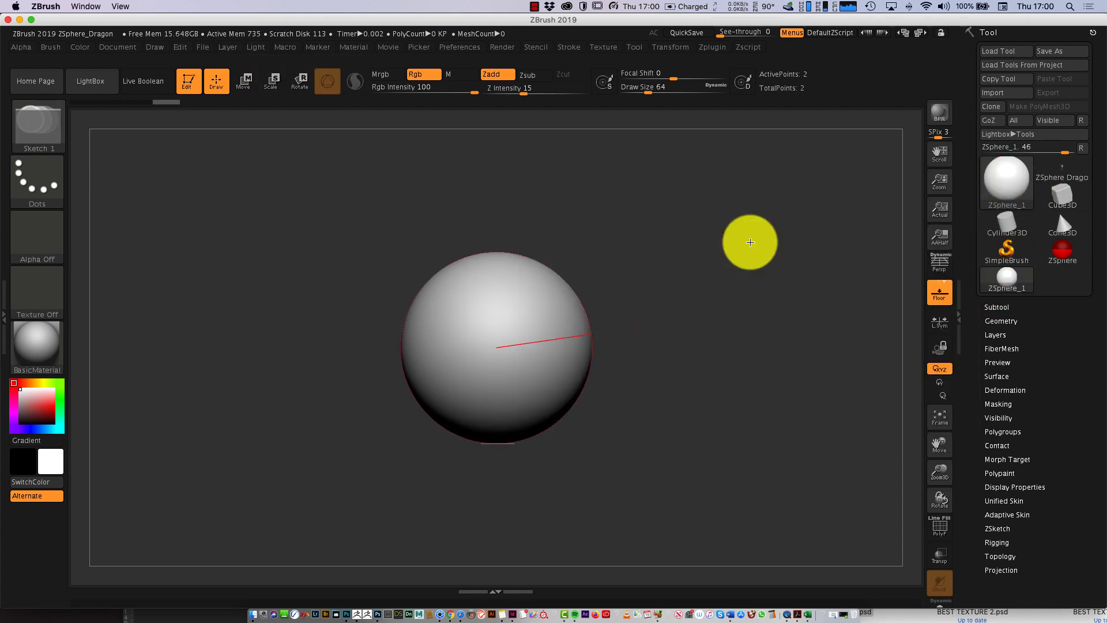
Switch to a fresh two-tone red ZSphere and frame it smaller in the middle of the canvas
{"action": "left_click", "coordinate": [1063, 250]}
{"action": "left_click", "coordinate": [939, 417]}
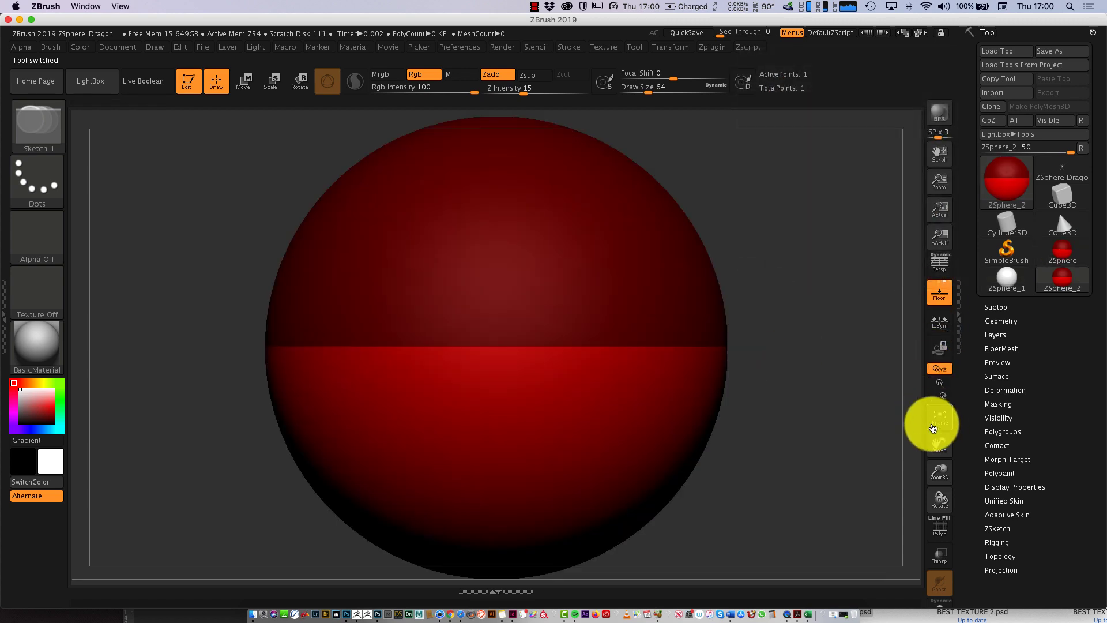
{"action": "left_click_drag", "start_coordinate": [941, 472], "coordinate": [935, 382]}
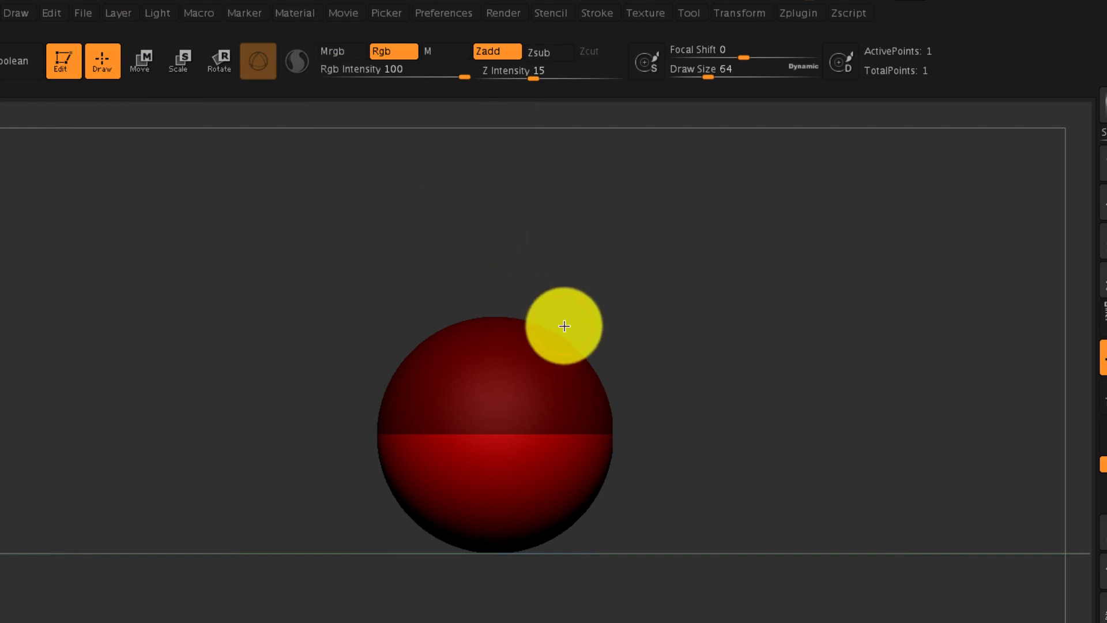
Activate symmetry, then add a mirrored pair of child ZSpheres on the upper sides and one at the top centre
{"action": "left_click", "coordinate": [756, 15]}
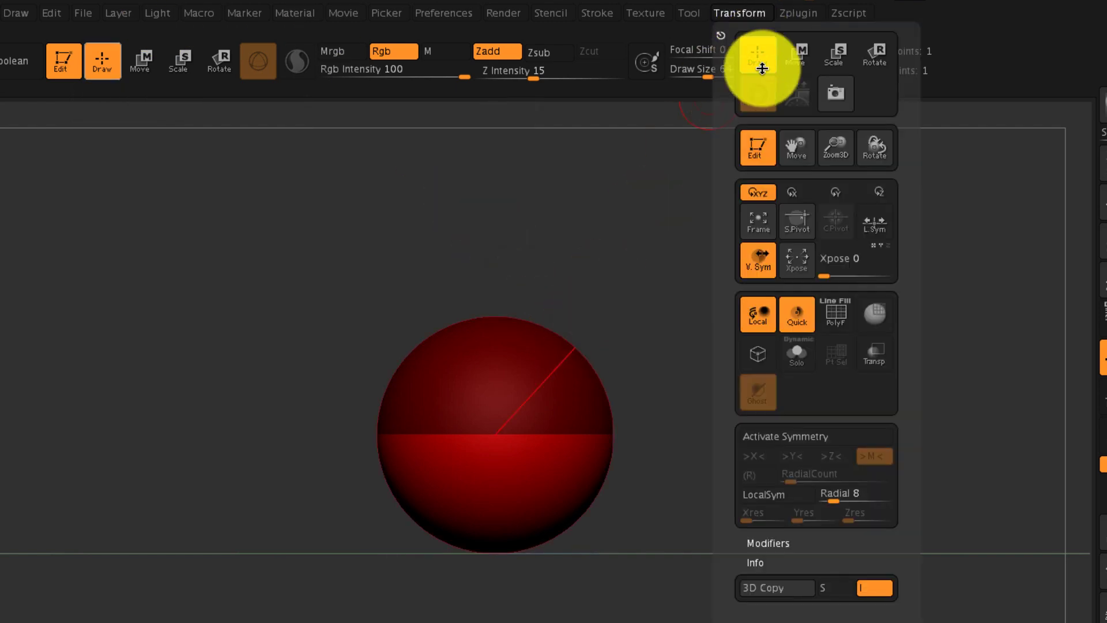
{"action": "left_click", "coordinate": [801, 429]}
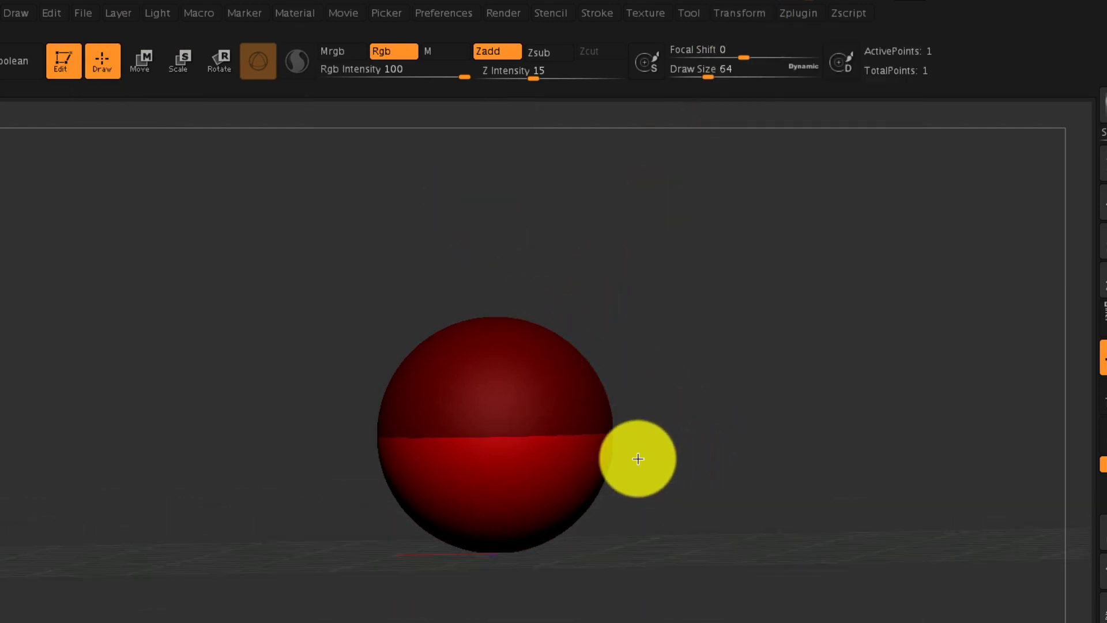
{"action": "left_click_drag", "start_coordinate": [585, 353], "coordinate": [613, 352]}
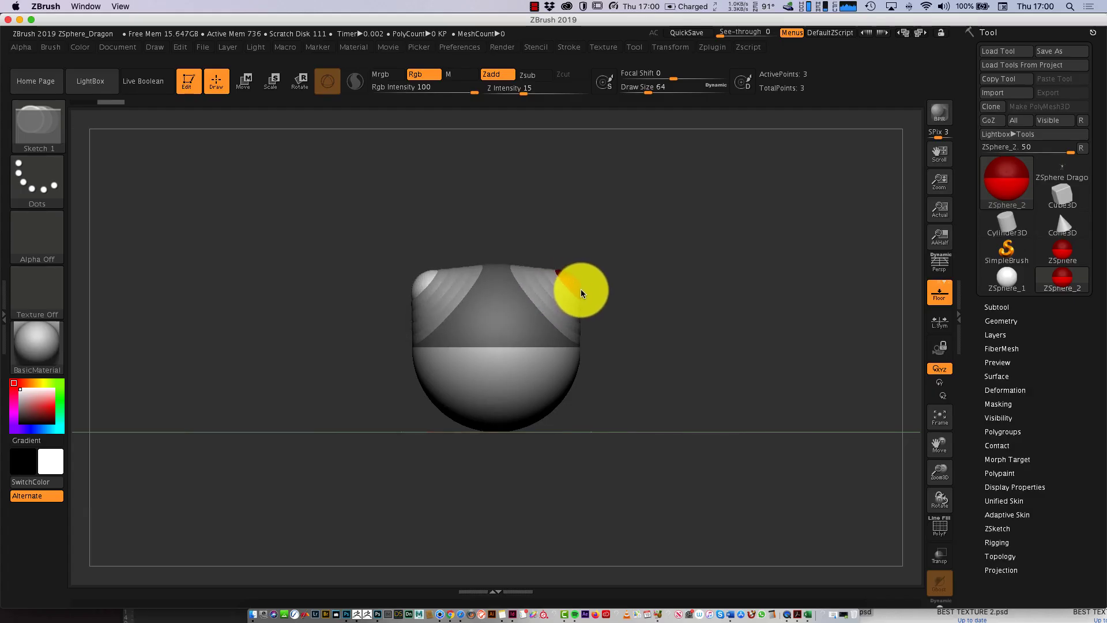
{"action": "key", "text": "a"}
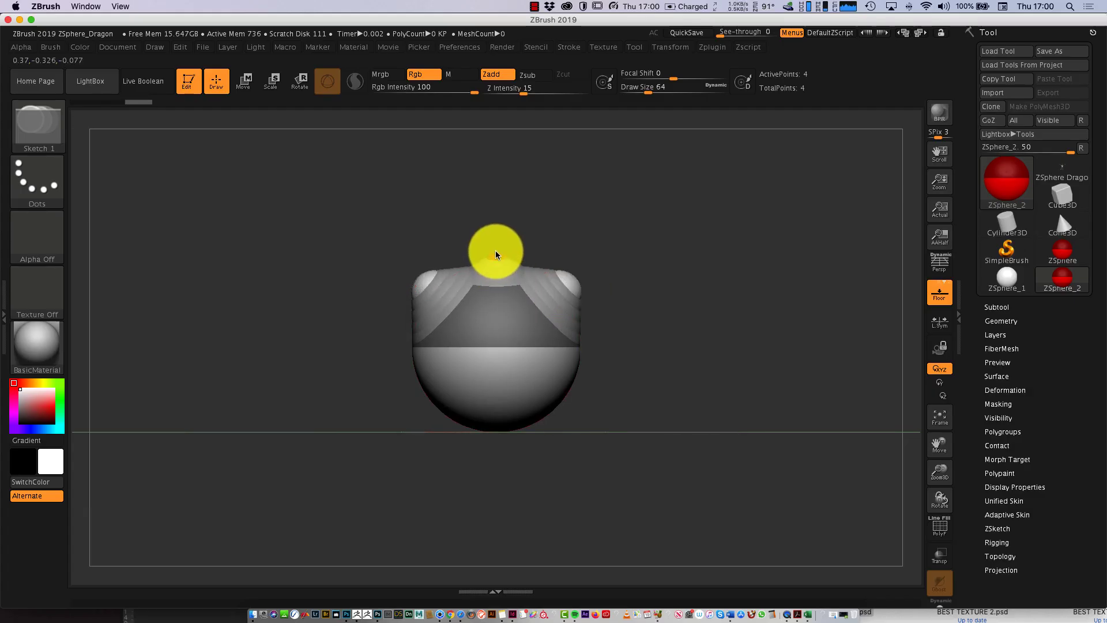
Move the top child ZSphere upward and pull the mirrored side pair outward and down from the body
{"action": "left_click", "coordinate": [243, 81]}
{"action": "left_click_drag", "start_coordinate": [495, 224], "coordinate": [493, 234]}
{"action": "left_click_drag", "start_coordinate": [569, 277], "coordinate": [596, 312]}
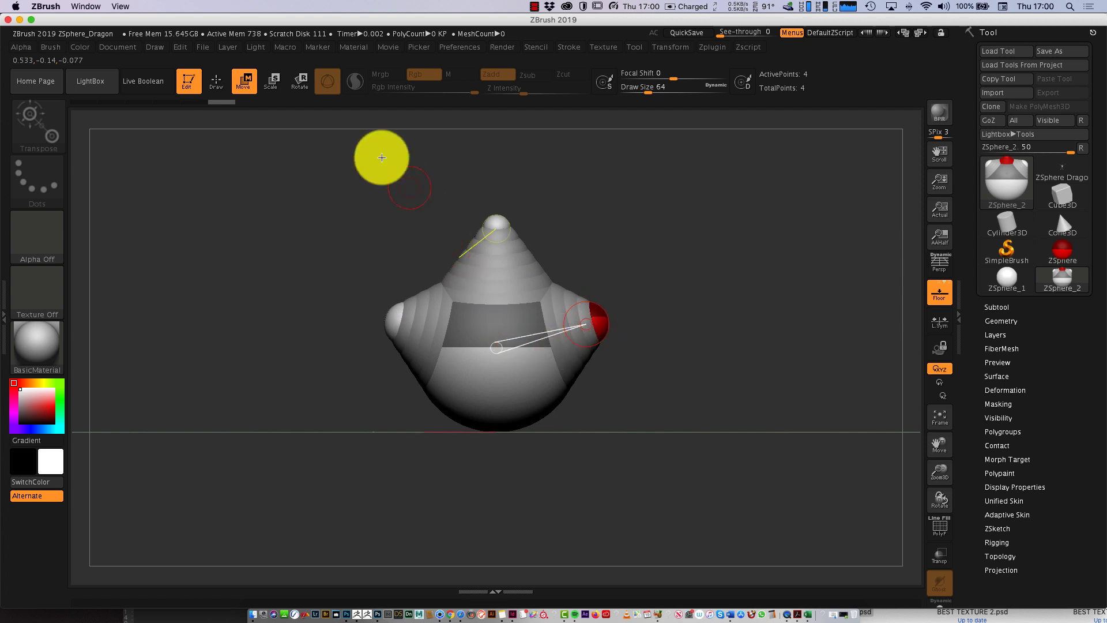
{"action": "left_click_drag", "start_coordinate": [566, 262], "coordinate": [638, 323]}
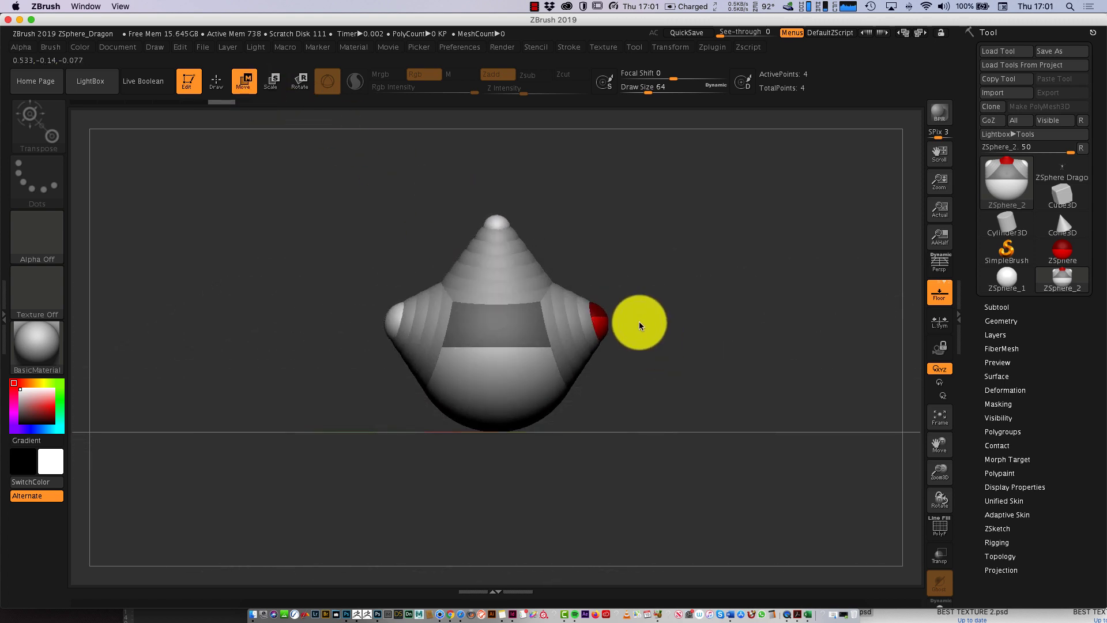
Scale up the top child ZSphere to thicken the neck section above the body
{"action": "left_click", "coordinate": [277, 82]}
{"action": "left_click_drag", "start_coordinate": [506, 215], "coordinate": [495, 444]}
{"action": "left_click_drag", "start_coordinate": [498, 247], "coordinate": [507, 394]}
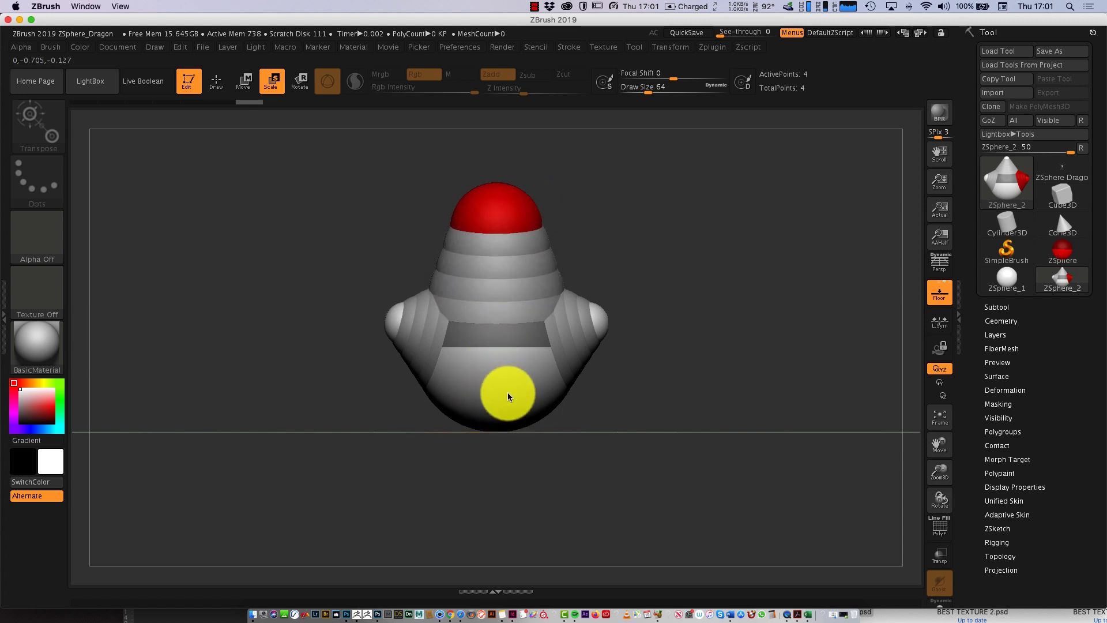
Add a new ZSphere on top of the neck and scale it up into a round head
{"action": "left_click", "coordinate": [217, 81]}
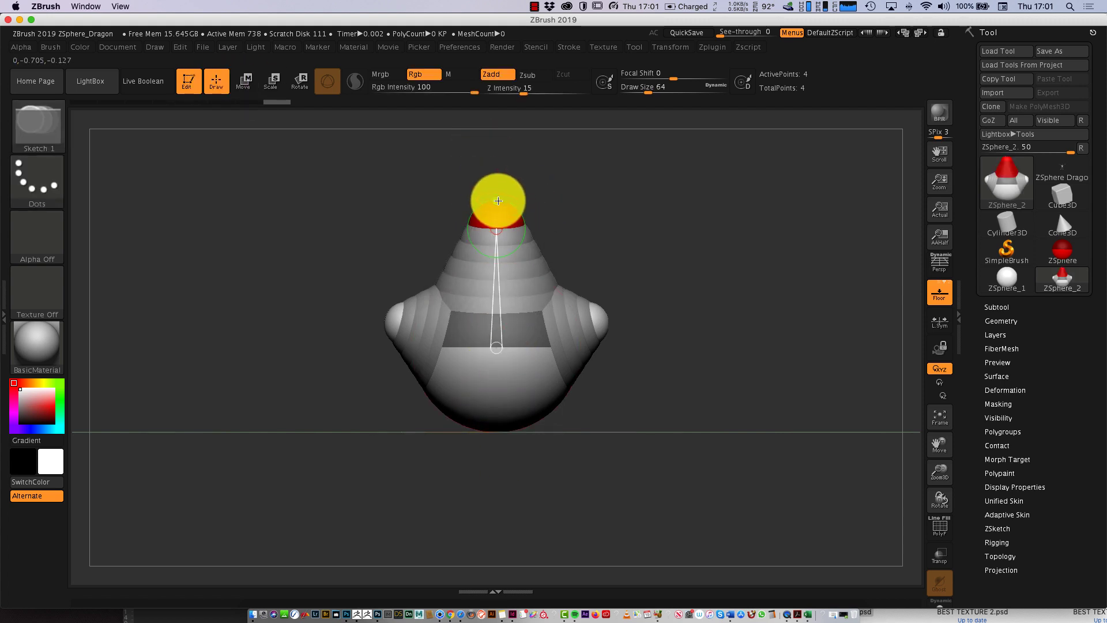
{"action": "left_click", "coordinate": [270, 81]}
{"action": "left_click_drag", "start_coordinate": [494, 202], "coordinate": [516, 488]}
{"action": "left_click_drag", "start_coordinate": [496, 202], "coordinate": [513, 402]}
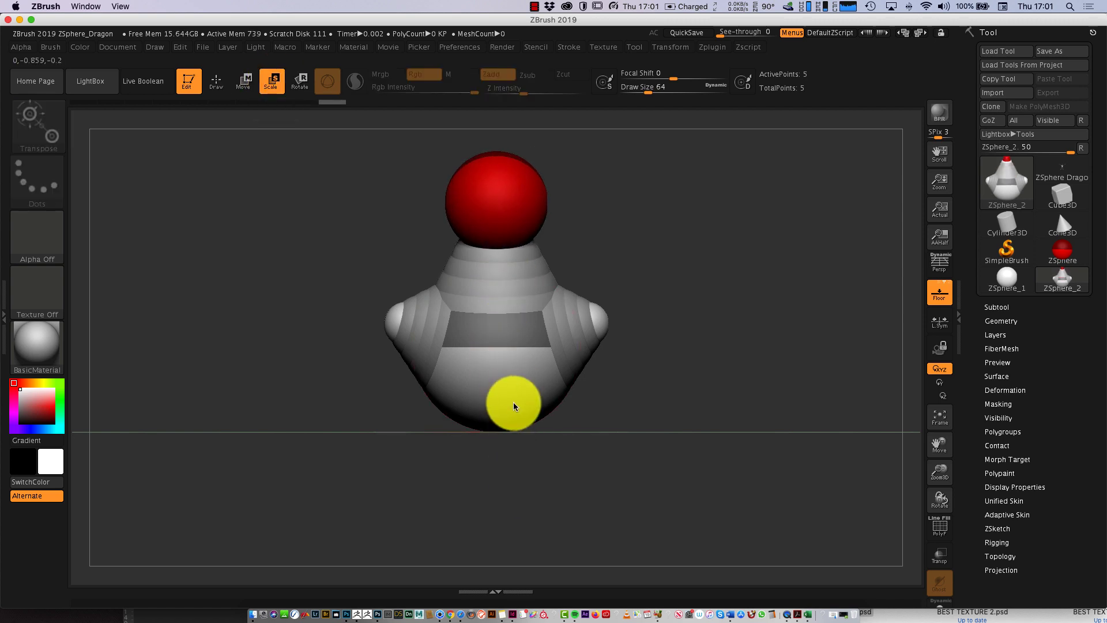
{"action": "left_click_drag", "start_coordinate": [754, 356], "coordinate": [734, 336]}
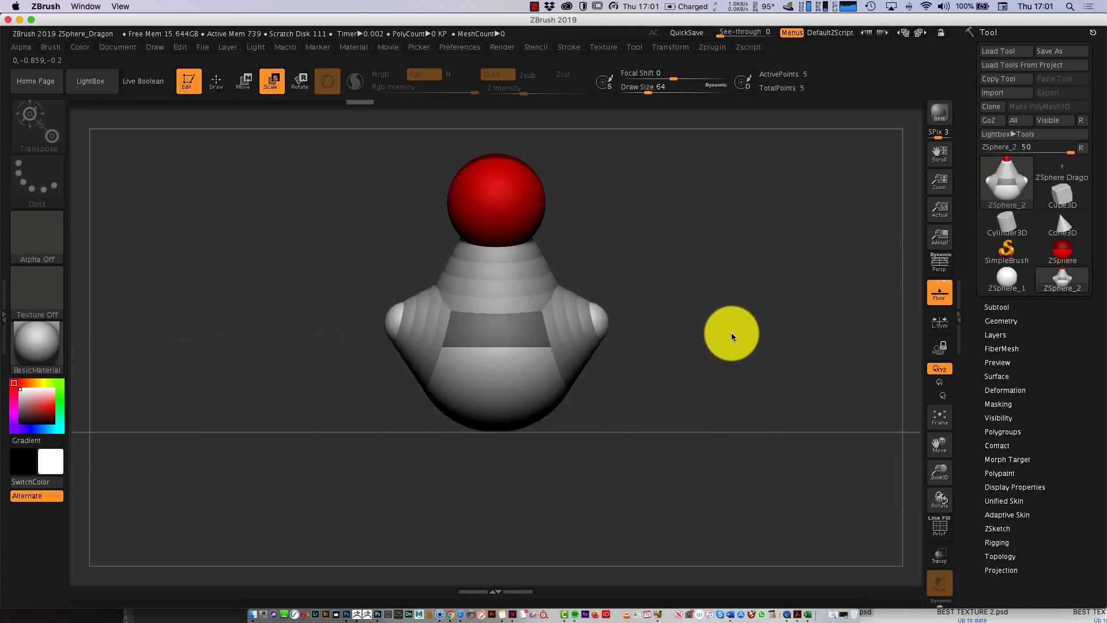
Move the mirrored side ZSpheres farther outward and reduce the size of the head ZSphere
{"action": "left_click", "coordinate": [247, 82]}
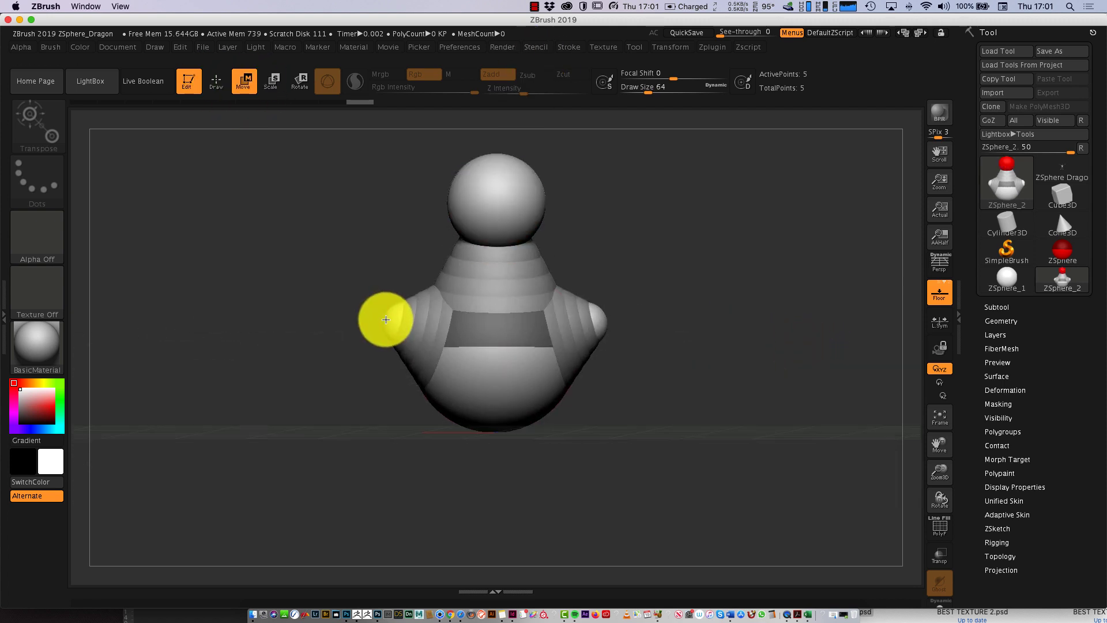
{"action": "left_click_drag", "start_coordinate": [390, 321], "coordinate": [361, 295]}
{"action": "left_click", "coordinate": [275, 83]}
{"action": "left_click_drag", "start_coordinate": [499, 186], "coordinate": [634, 355]}
Draw a mirrored pair of small ZSpheres on the upper head and another smaller pair on their tips
{"action": "left_click", "coordinate": [217, 80]}
{"action": "left_click", "coordinate": [482, 181]}
{"action": "left_click", "coordinate": [491, 178]}
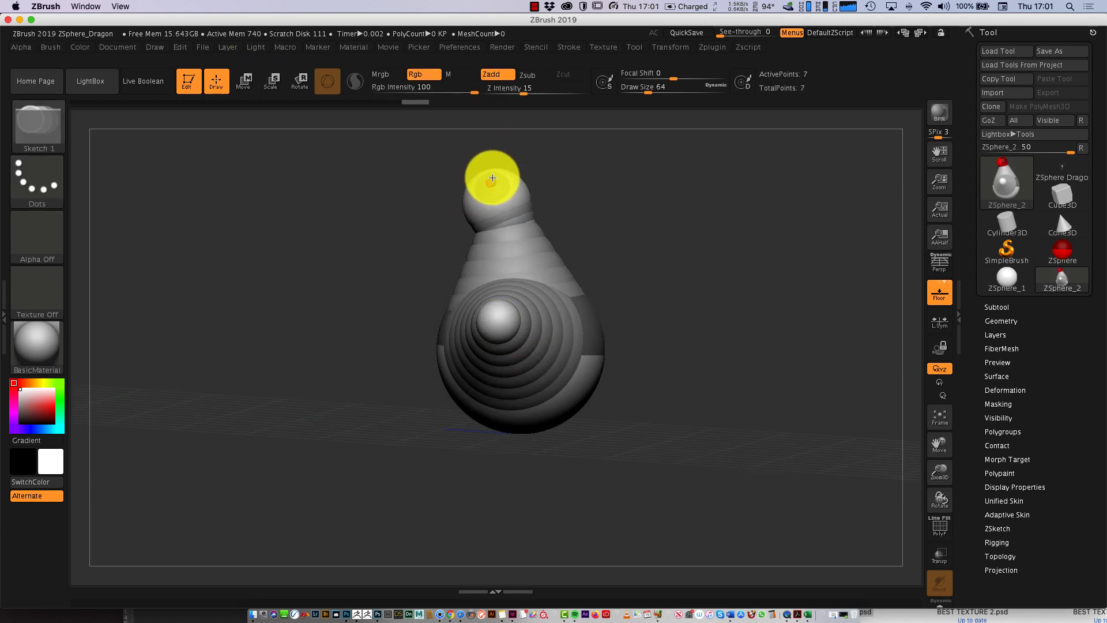
{"action": "left_click_drag", "start_coordinate": [536, 199], "coordinate": [703, 252]}
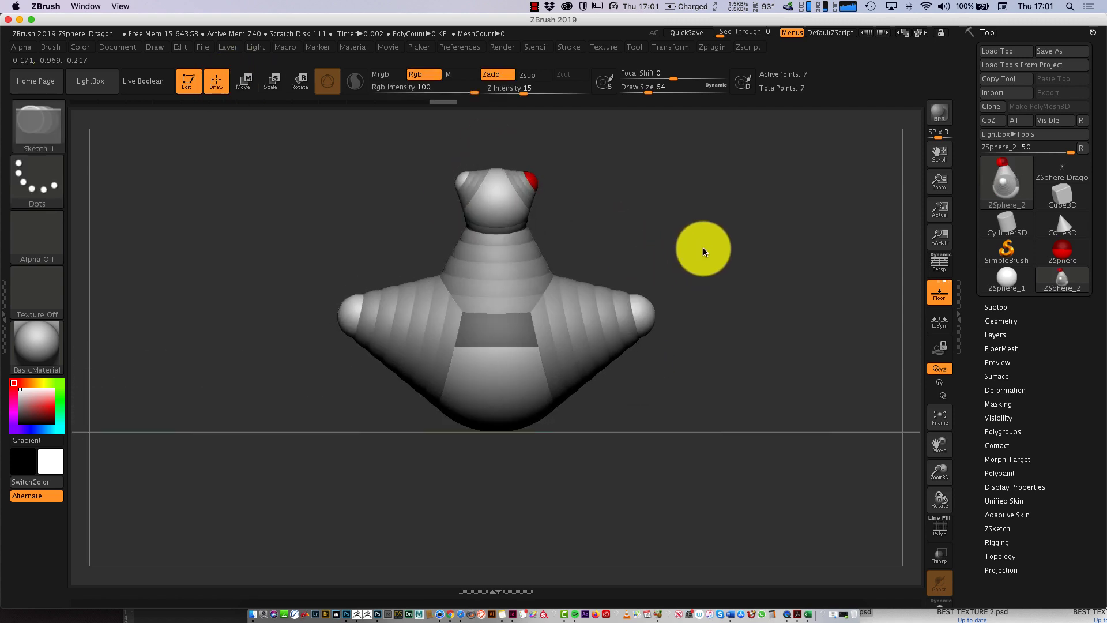
{"action": "left_click", "coordinate": [536, 180]}
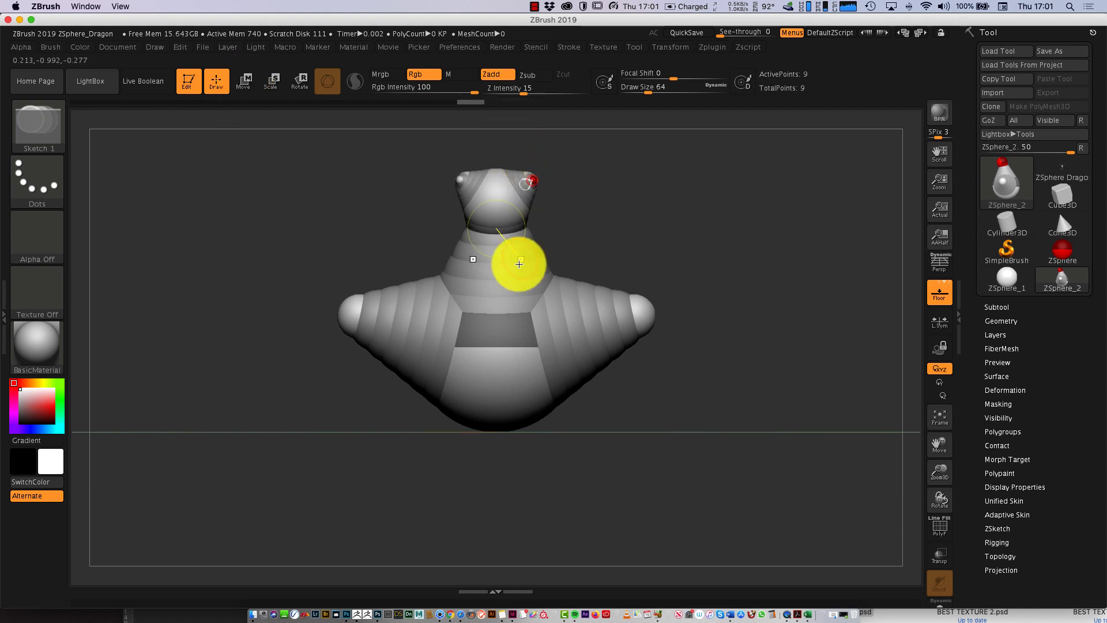
Draw more child ZSpheres on the head and around the body, including its front and back
{"action": "left_click", "coordinate": [497, 219]}
{"action": "mouse_move", "coordinate": [520, 314]}
{"action": "left_mouse_down"}
{"action": "mouse_move", "coordinate": [531, 327]}
{"action": "mouse_move", "coordinate": [562, 293]}
{"action": "mouse_move", "coordinate": [555, 319]}
{"action": "mouse_move", "coordinate": [504, 345]}
{"action": "mouse_move", "coordinate": [561, 382]}
{"action": "left_mouse_up"}
{"action": "mouse_move", "coordinate": [709, 368]}
{"action": "left_mouse_down"}
{"action": "mouse_move", "coordinate": [650, 372]}
{"action": "mouse_move", "coordinate": [724, 183]}
{"action": "mouse_move", "coordinate": [699, 279]}
{"action": "mouse_move", "coordinate": [685, 173]}
{"action": "mouse_move", "coordinate": [564, 292]}
{"action": "mouse_move", "coordinate": [593, 306]}
{"action": "mouse_move", "coordinate": [602, 384]}
{"action": "mouse_move", "coordinate": [684, 376]}
{"action": "left_mouse_up"}
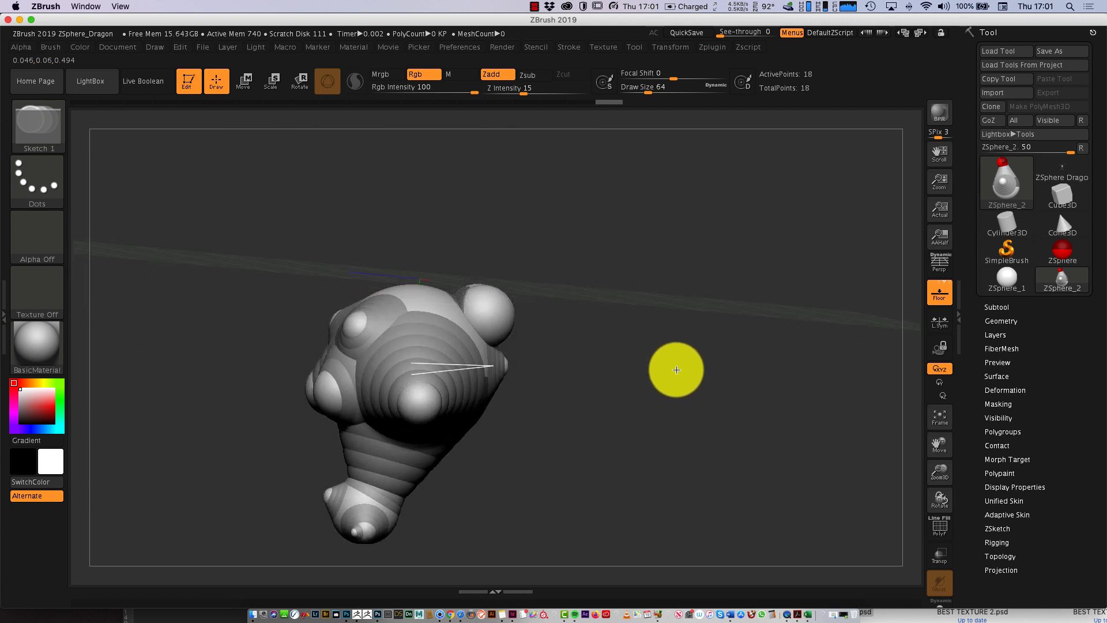
Add ZSpheres on the underside of the body, turn the model upright and switch to Move mode
{"action": "left_click", "coordinate": [415, 287]}
{"action": "left_click_drag", "start_coordinate": [625, 265], "coordinate": [591, 448]}
{"action": "left_click", "coordinate": [243, 81]}
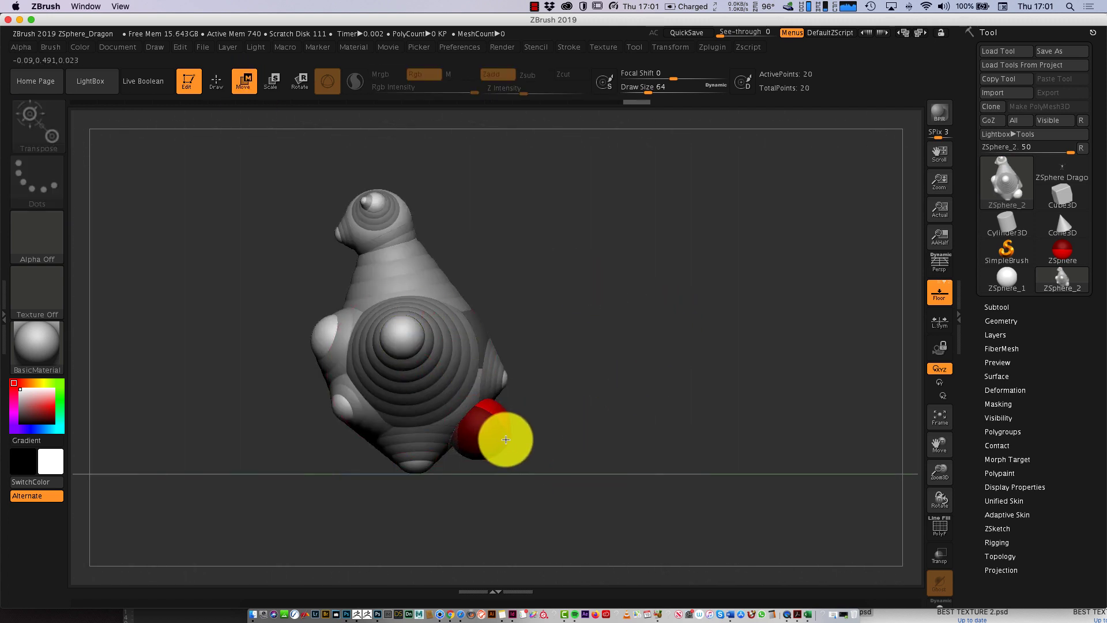
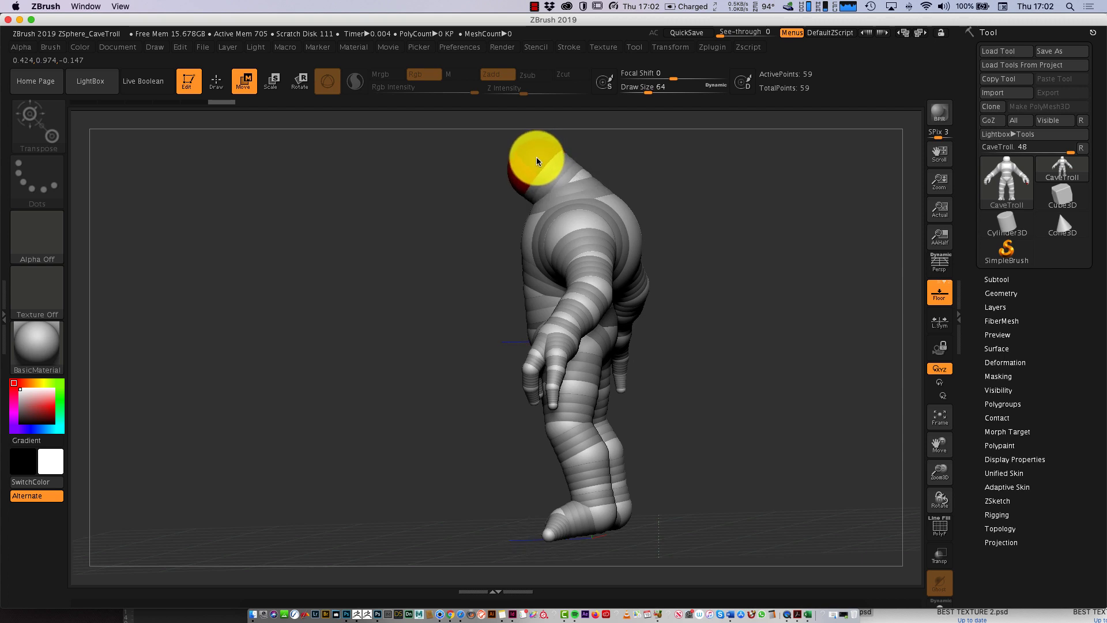
Move the cave troll's upper-back ZSpheres up and outward and push its belly ZSphere forward
{"action": "left_click_drag", "start_coordinate": [635, 226], "coordinate": [638, 219]}
{"action": "left_click_drag", "start_coordinate": [538, 292], "coordinate": [526, 294]}
{"action": "left_click_drag", "start_coordinate": [633, 198], "coordinate": [641, 185]}
{"action": "left_click_drag", "start_coordinate": [679, 279], "coordinate": [717, 359]}
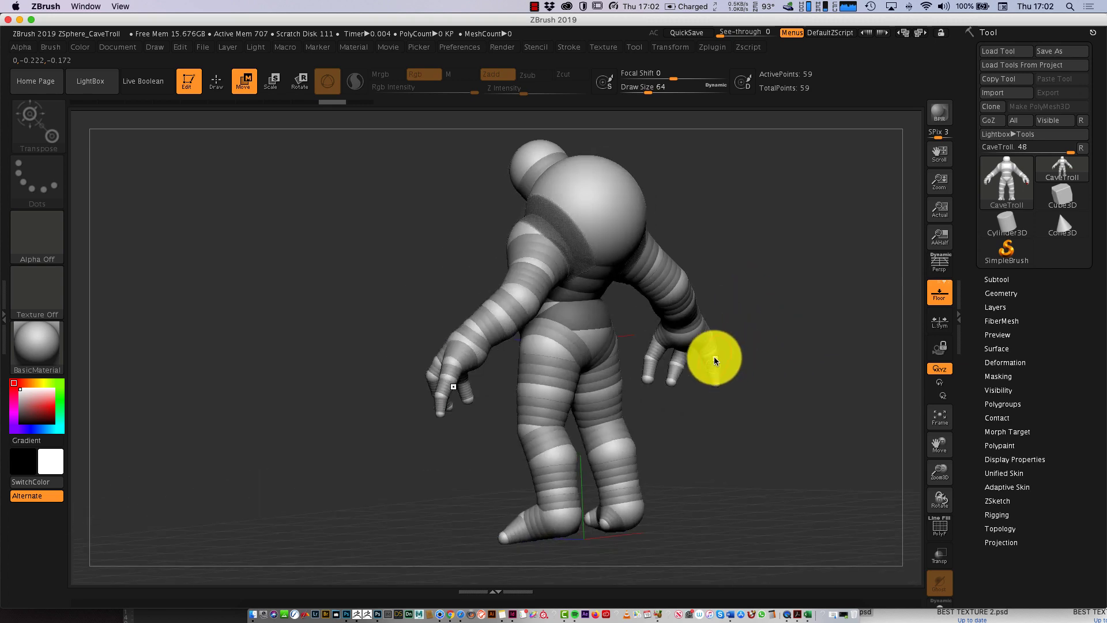
{"action": "left_click_drag", "start_coordinate": [735, 277], "coordinate": [765, 339]}
Preview the cave troll's adaptive skin, inspect it from the front and side, and return to the ZSpheres
{"action": "key", "text": "a"}
{"action": "key", "text": "a"}
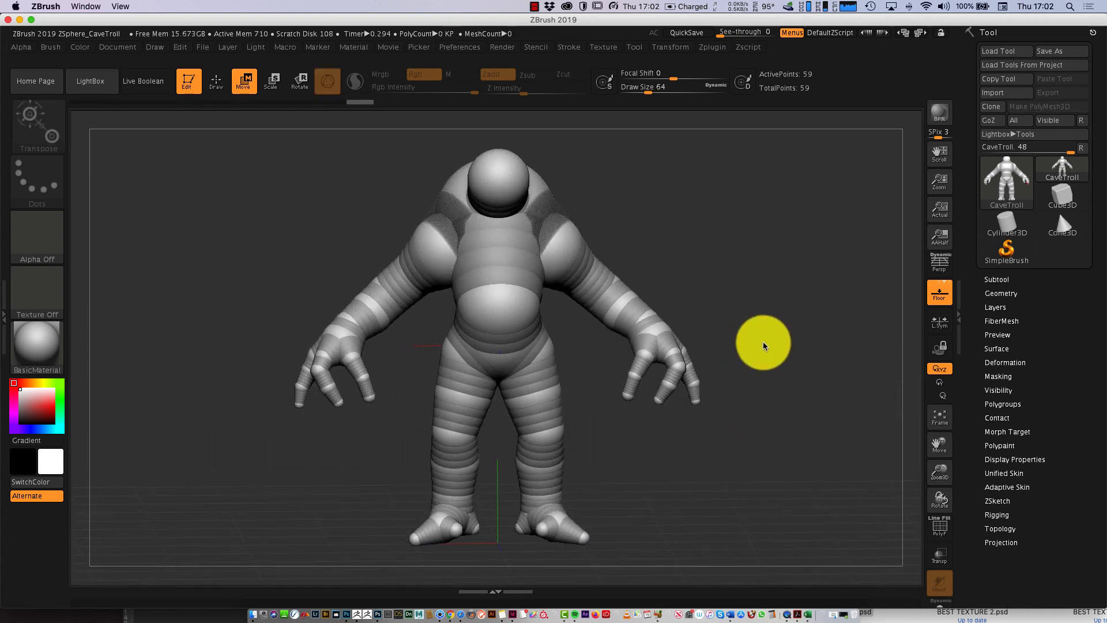
{"action": "key", "text": "a"}
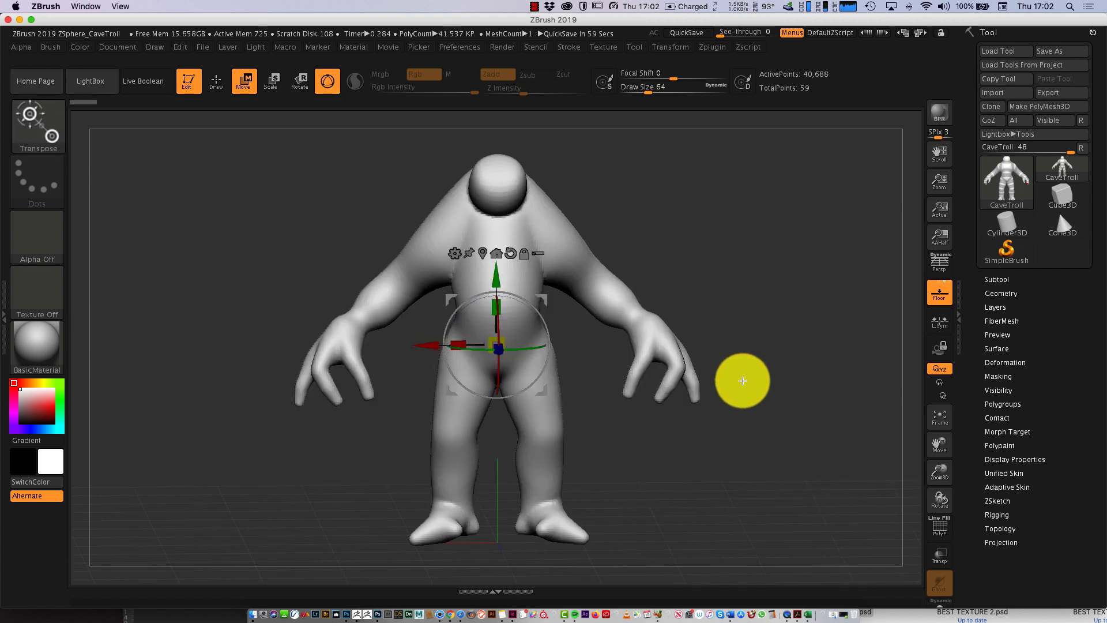
{"action": "left_click_drag", "start_coordinate": [742, 383], "coordinate": [799, 406]}
{"action": "key", "text": "a"}
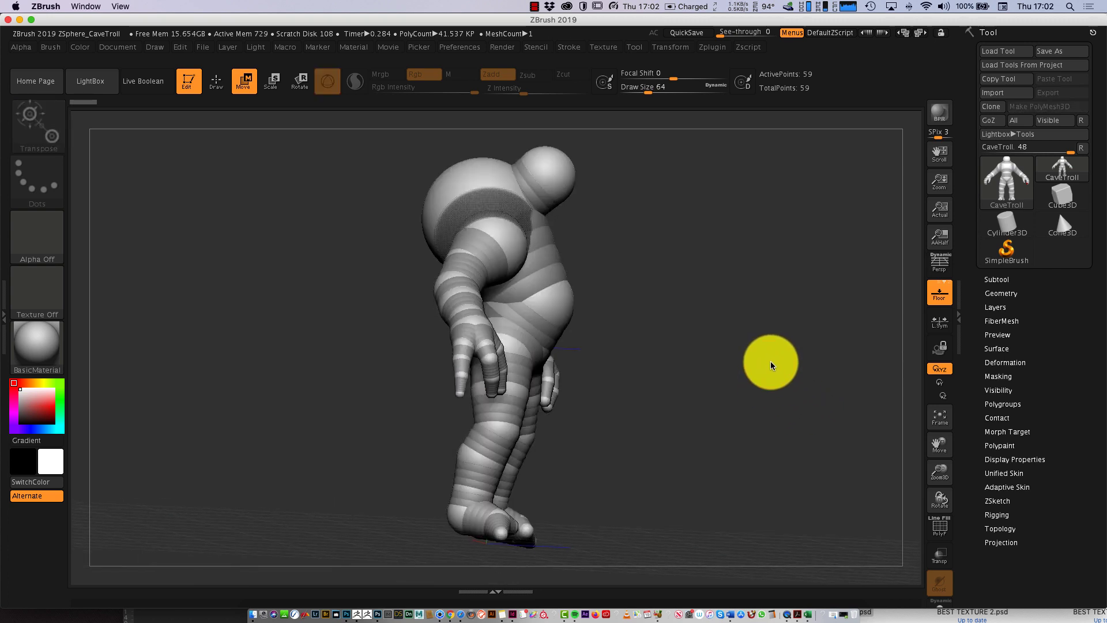
Scale down the head ZSphere and reposition the upper-back ZSphere beside it
{"action": "left_click", "coordinate": [271, 80]}
{"action": "left_click_drag", "start_coordinate": [550, 173], "coordinate": [601, 167]}
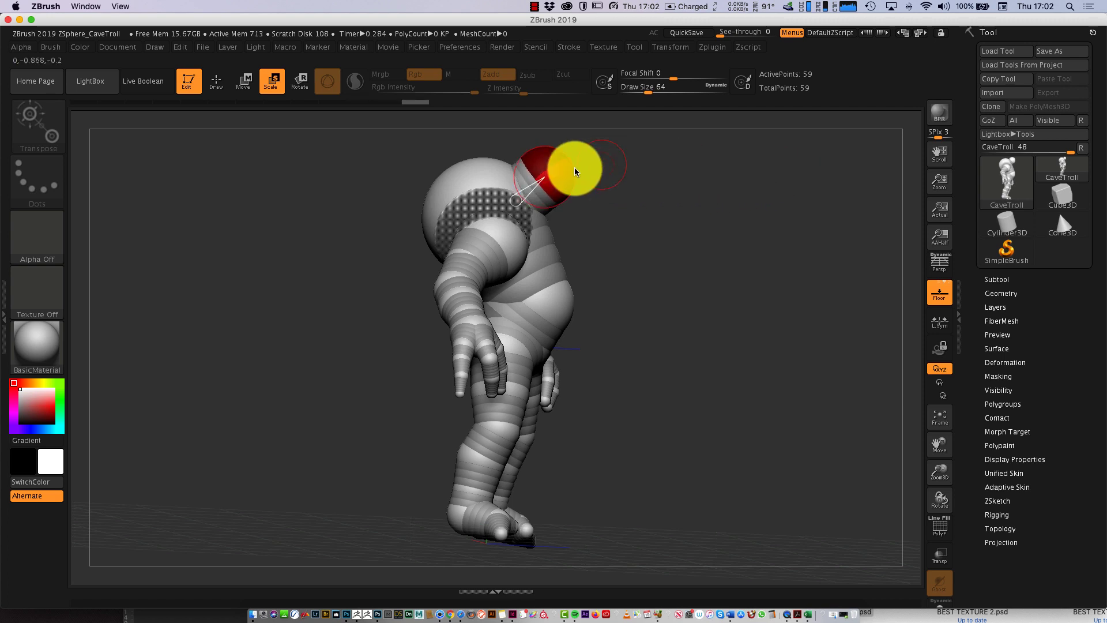
{"action": "left_click_drag", "start_coordinate": [807, 190], "coordinate": [721, 146]}
{"action": "mouse_move", "coordinate": [577, 170]}
{"action": "left_mouse_down"}
{"action": "mouse_move", "coordinate": [548, 173]}
{"action": "mouse_move", "coordinate": [585, 157]}
{"action": "left_mouse_up"}
{"action": "left_click", "coordinate": [245, 81]}
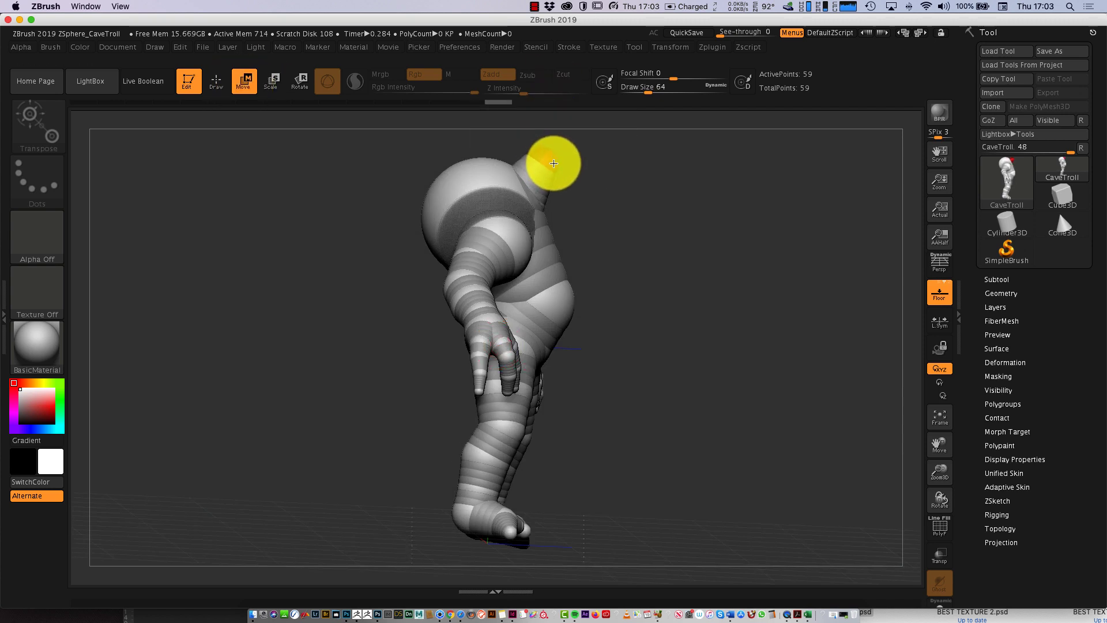
{"action": "left_click_drag", "start_coordinate": [470, 173], "coordinate": [481, 190]}
Enlarge the mirrored hand ZSpheres to give the cave troll bulky hands, and frame the whole figure from the front
{"action": "left_click_drag", "start_coordinate": [651, 318], "coordinate": [615, 366]}
{"action": "left_click_drag", "start_coordinate": [745, 399], "coordinate": [491, 357]}
{"action": "left_click_drag", "start_coordinate": [622, 357], "coordinate": [749, 344]}
{"action": "left_click", "coordinate": [270, 80]}
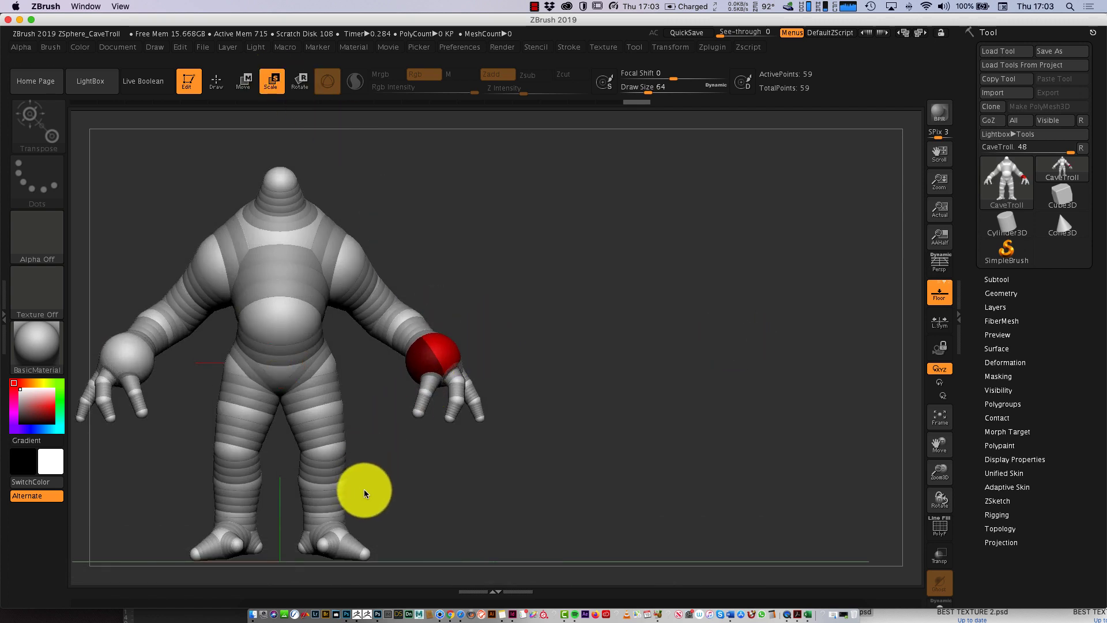
{"action": "left_click_drag", "start_coordinate": [600, 425], "coordinate": [614, 402]}
{"action": "left_click_drag", "start_coordinate": [769, 309], "coordinate": [778, 261]}
{"action": "left_click", "coordinate": [938, 414]}
{"action": "left_click_drag", "start_coordinate": [796, 424], "coordinate": [777, 451]}
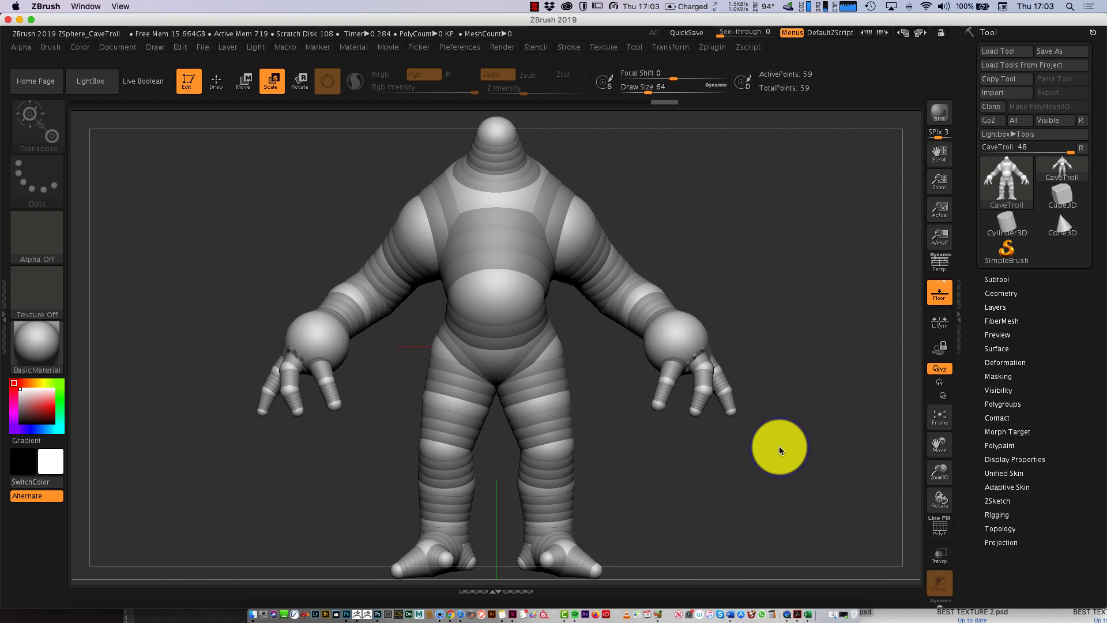
Duplicate the CaveTroll subtool and save the project as "Concept Cretaure base"
{"action": "left_click", "coordinate": [1002, 280]}
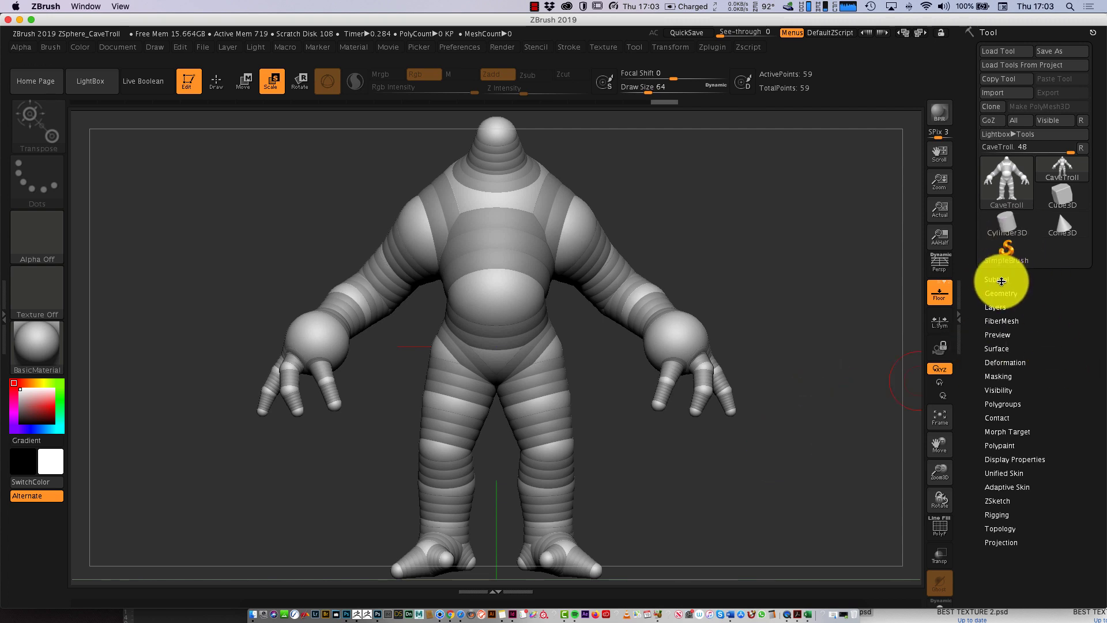
{"action": "left_click", "coordinate": [1010, 560]}
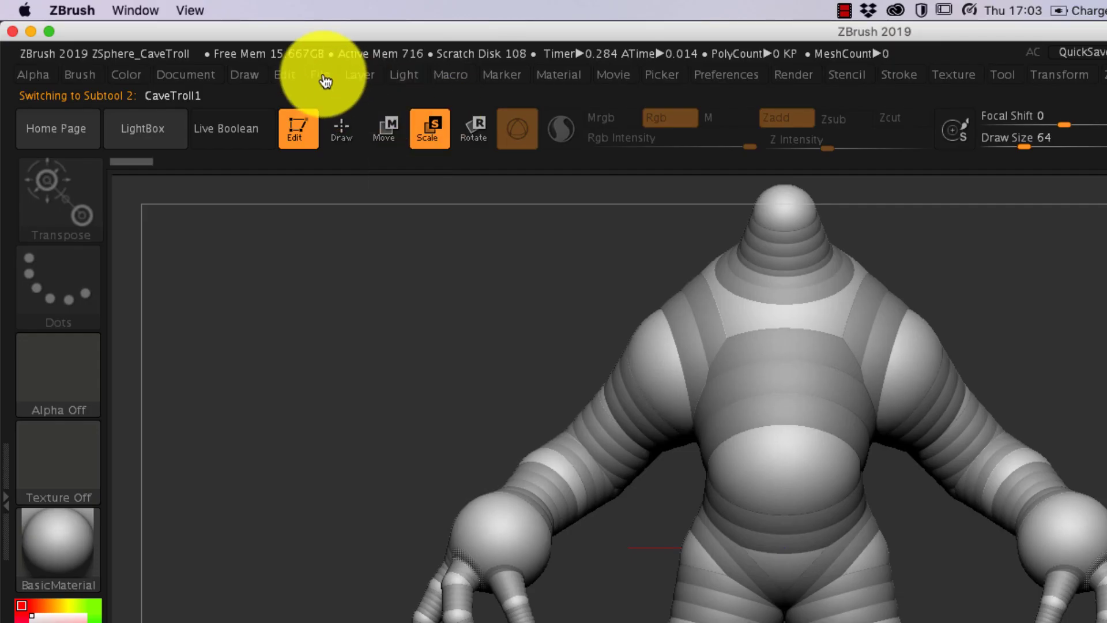
{"action": "left_click", "coordinate": [202, 47]}
{"action": "left_click", "coordinate": [301, 70]}
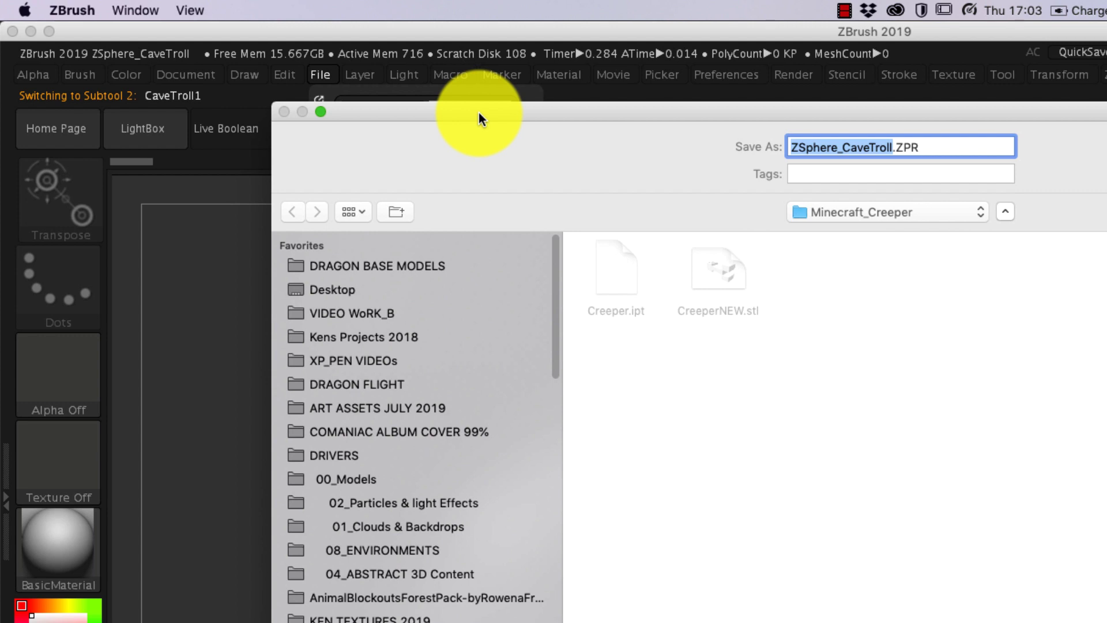
{"action": "type", "text": "C"}
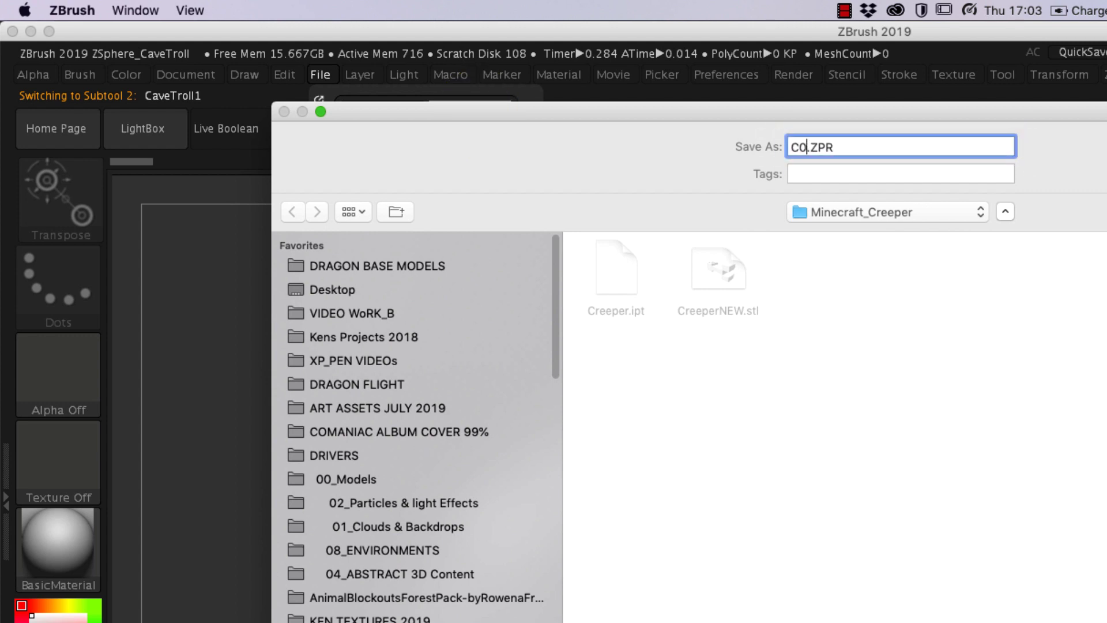
{"action": "type", "text": "oncept Cretaure base"}
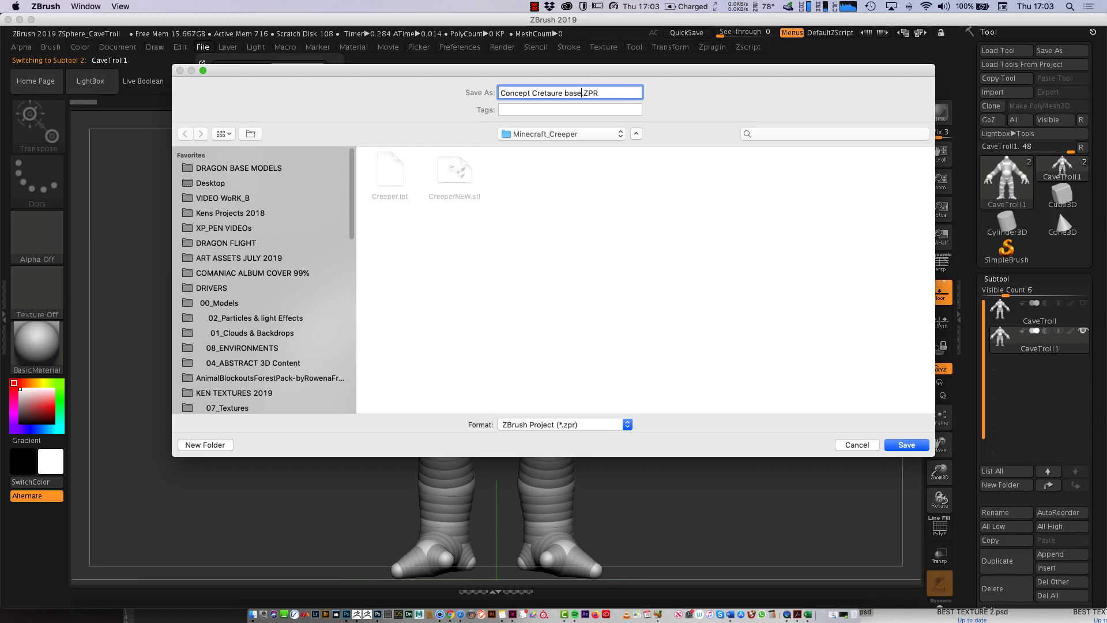
{"action": "key", "text": "Return"}
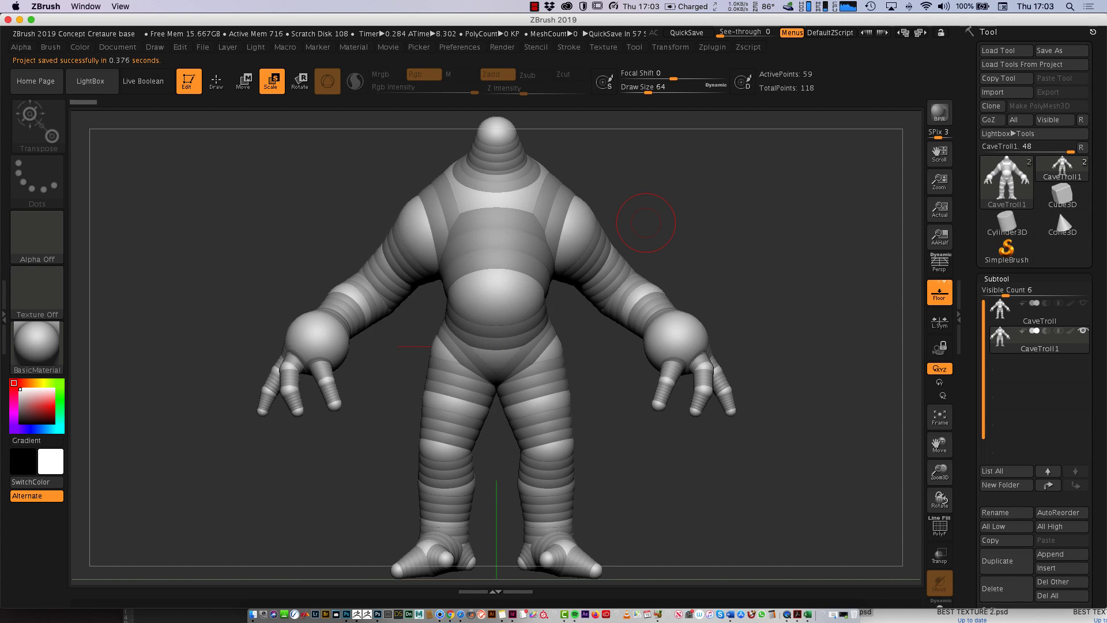
{"action": "mouse_move", "coordinate": [769, 439]}
{"action": "left_mouse_down"}
{"action": "mouse_move", "coordinate": [577, 438]}
{"action": "mouse_move", "coordinate": [769, 438]}
{"action": "left_mouse_up"}
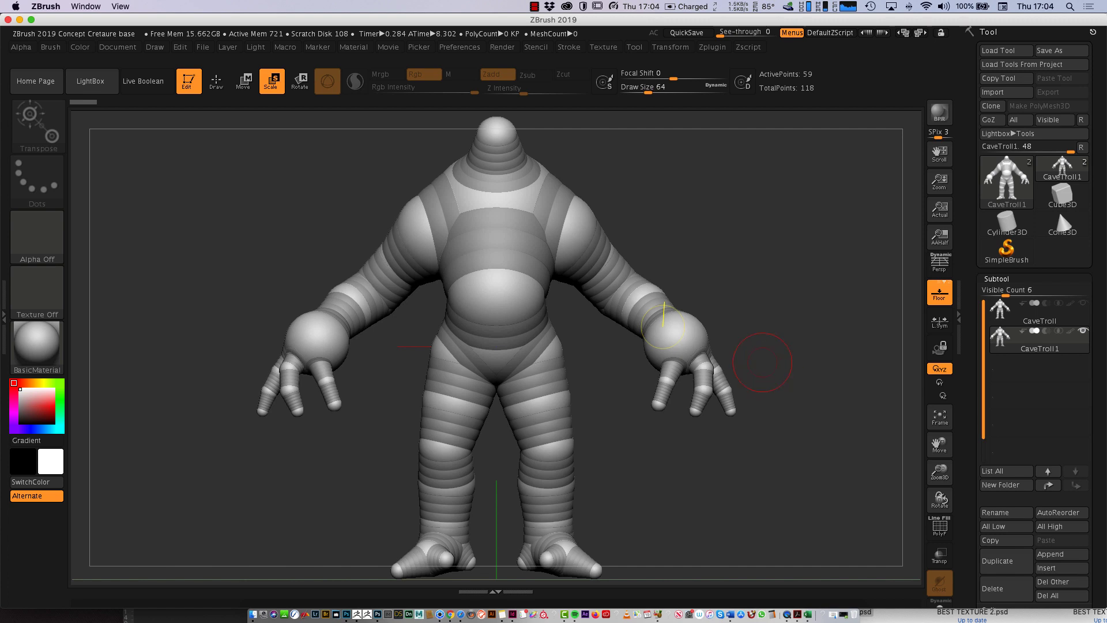
{"action": "left_click_drag", "start_coordinate": [766, 447], "coordinate": [705, 451]}
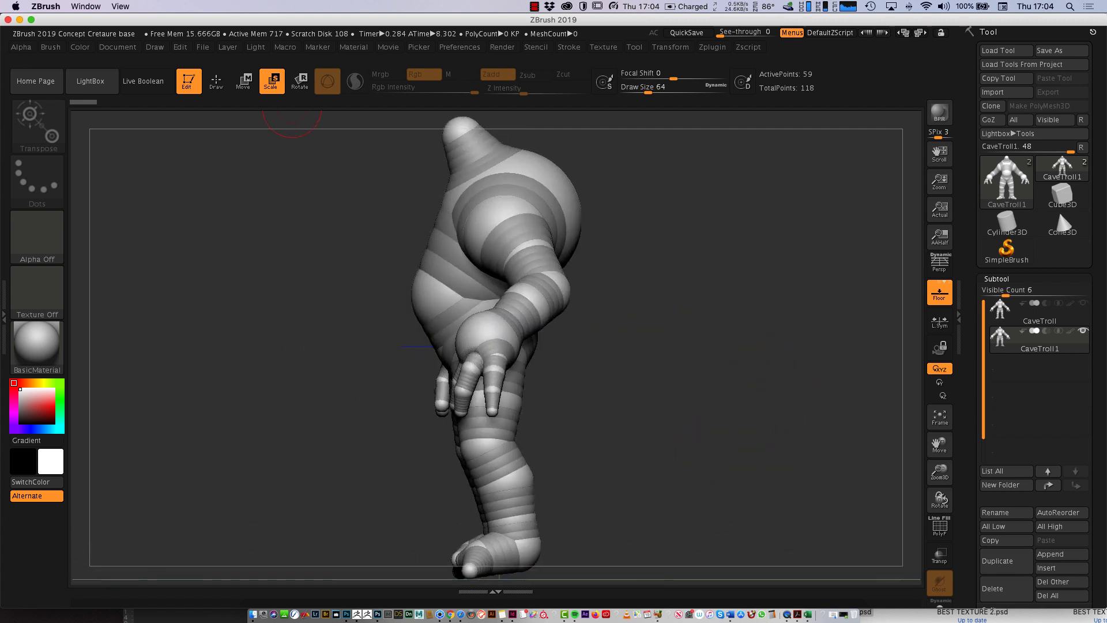
{"action": "left_click", "coordinate": [202, 47]}
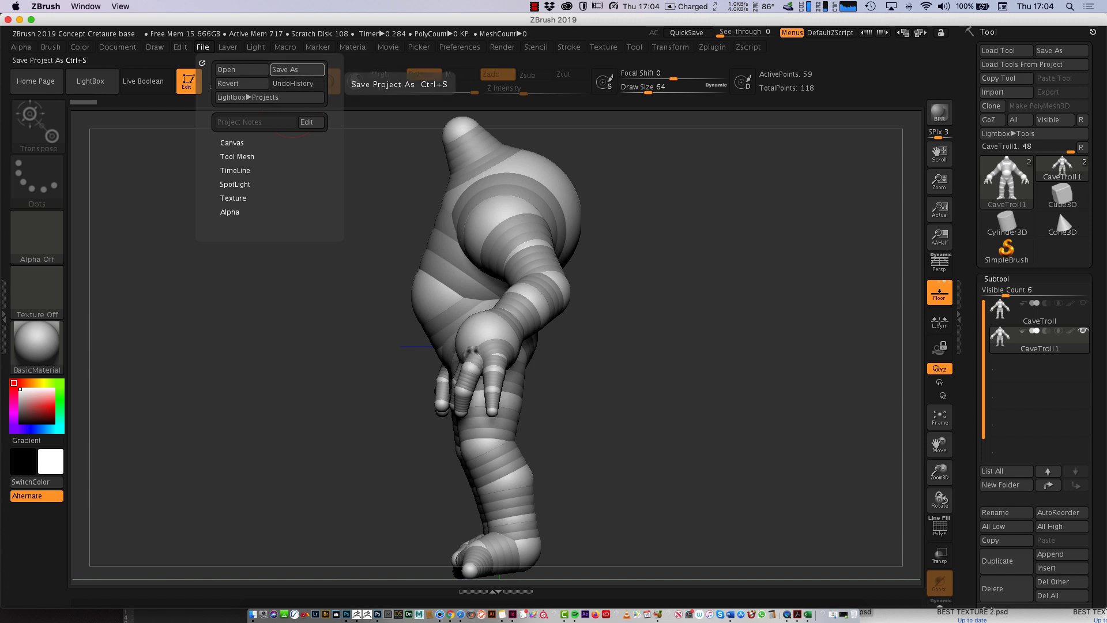
{"action": "left_click", "coordinate": [297, 69]}
{"action": "left_click", "coordinate": [228, 47]}
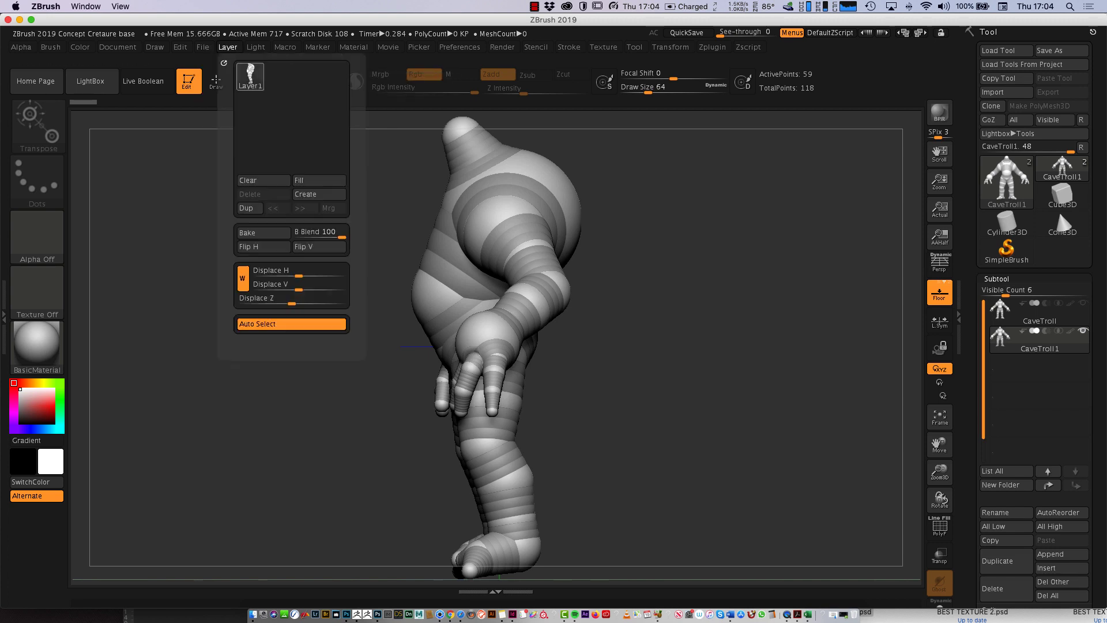
{"action": "left_click", "coordinate": [118, 47]}
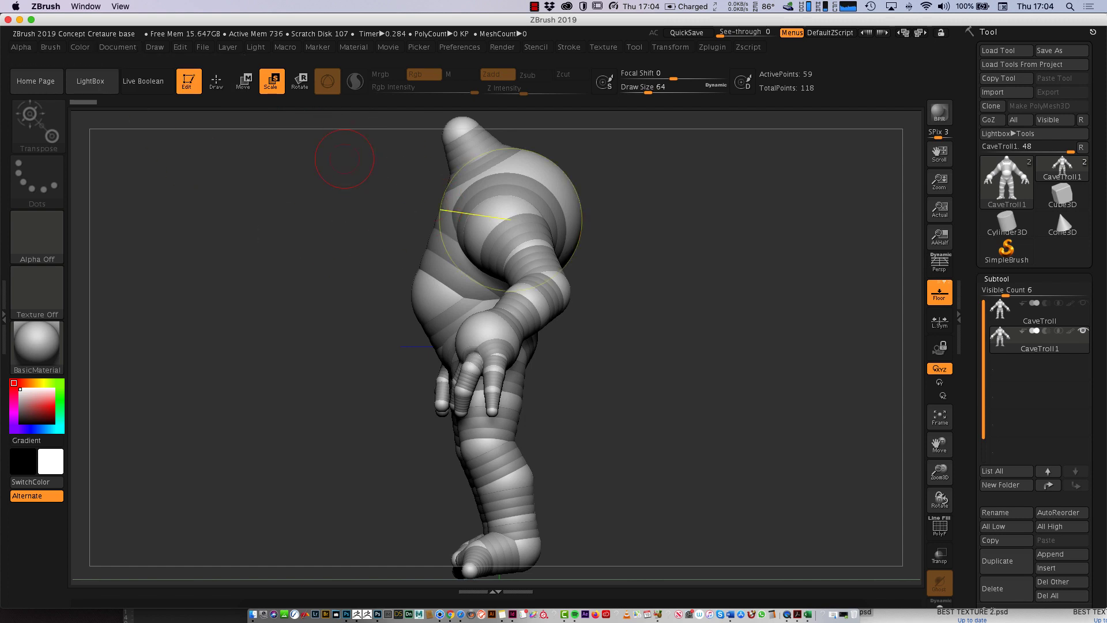
{"action": "mouse_move", "coordinate": [683, 378]}
{"action": "left_mouse_down"}
{"action": "mouse_move", "coordinate": [789, 392]}
{"action": "mouse_move", "coordinate": [830, 378]}
{"action": "left_mouse_up"}
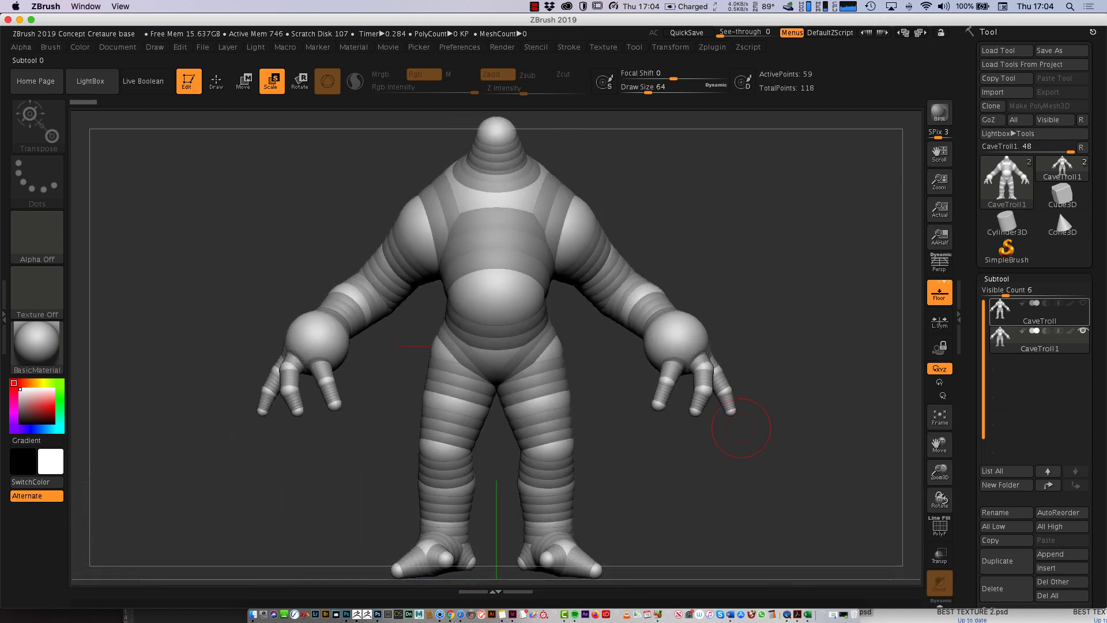
Select the original CaveTroll subtool and convert its adaptive skin preview into a PolyMesh3D
{"action": "left_click", "coordinate": [1038, 311]}
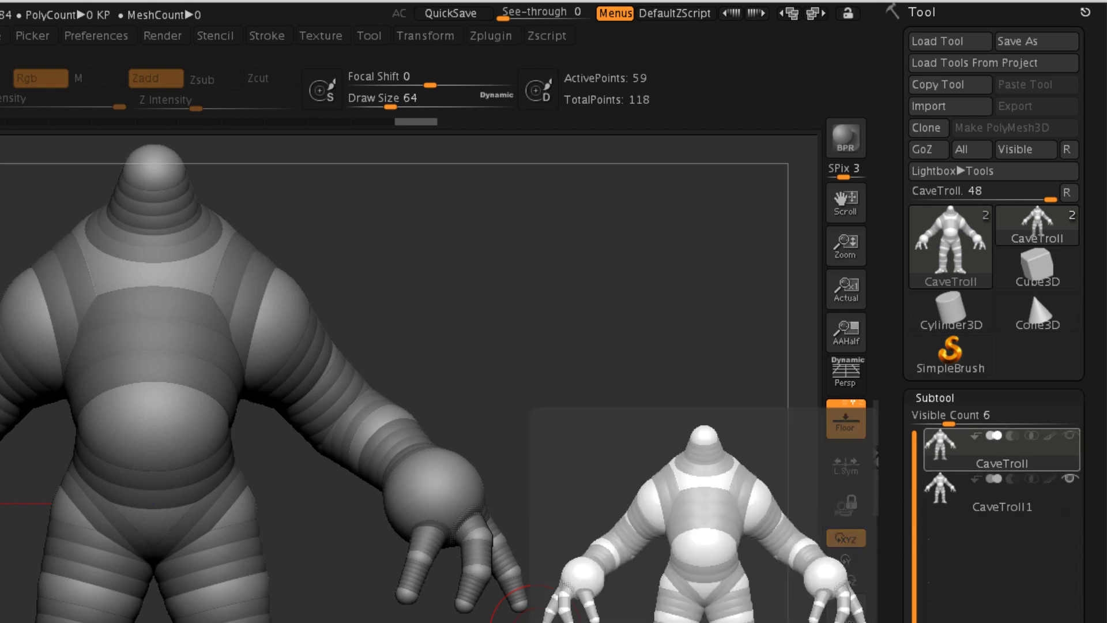
{"action": "key", "text": "alt+Down"}
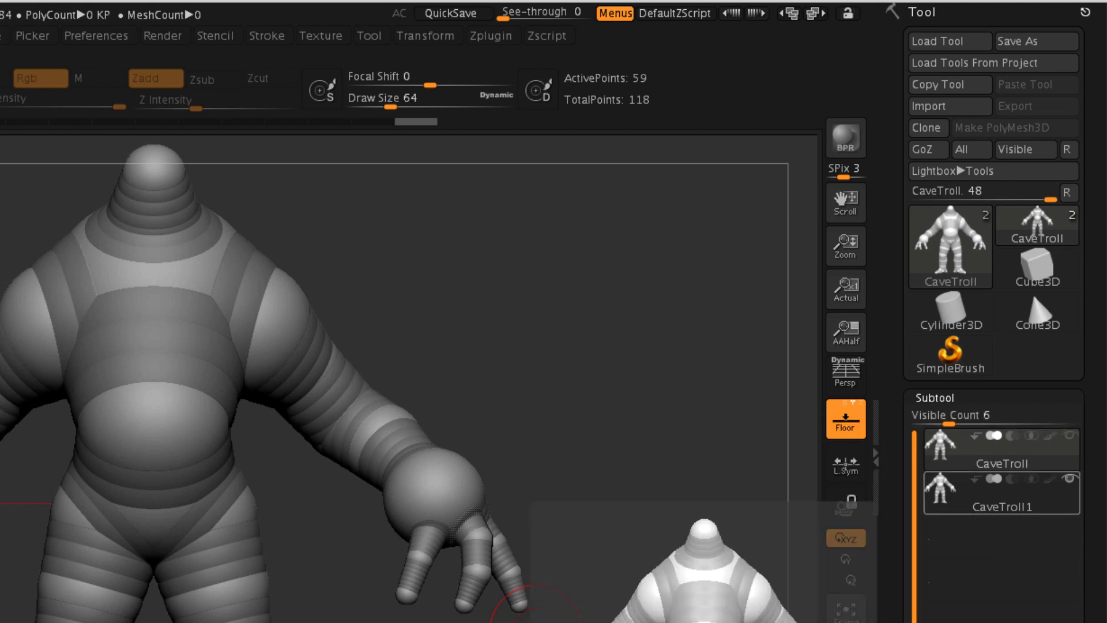
{"action": "key", "text": "alt+Up"}
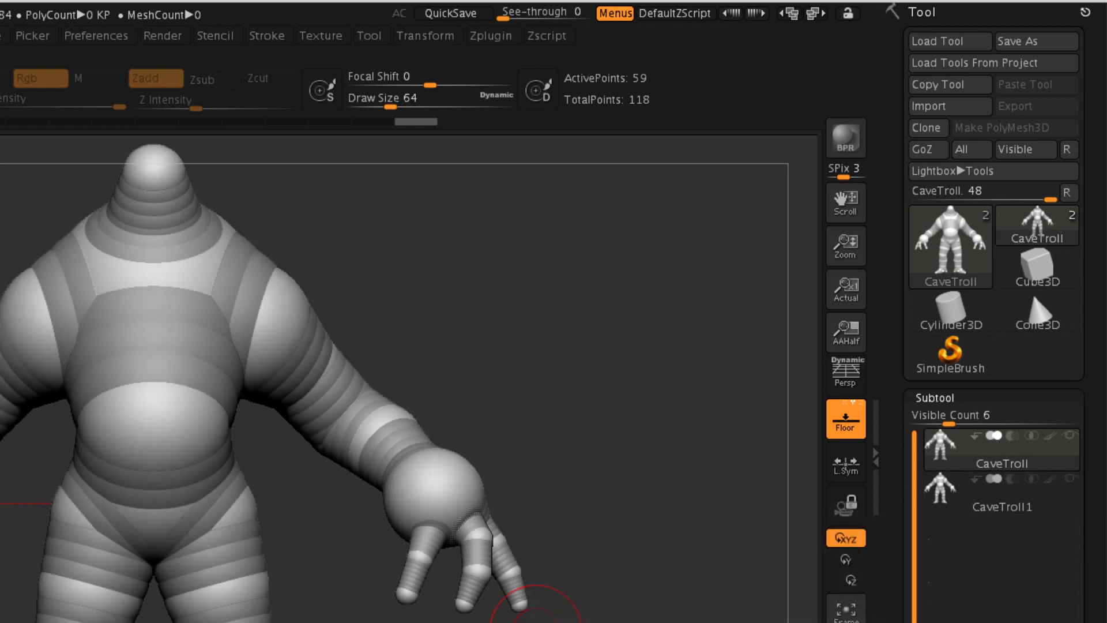
{"action": "key", "text": "a"}
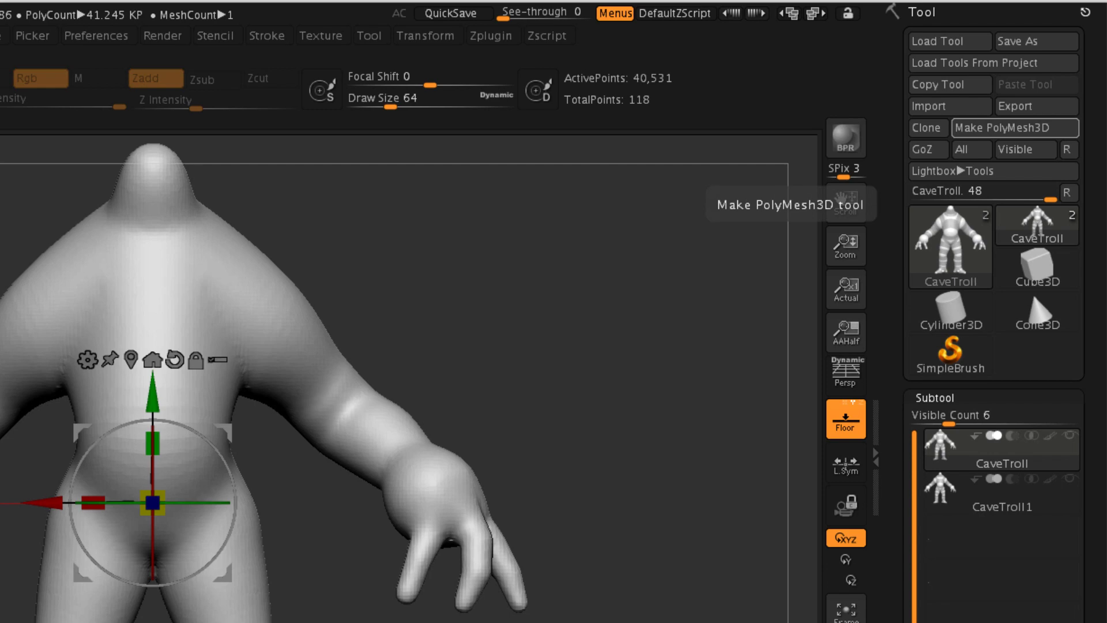
{"action": "left_click", "coordinate": [1014, 127]}
{"action": "mouse_move", "coordinate": [663, 346]}
{"action": "left_mouse_down"}
{"action": "mouse_move", "coordinate": [300, 346]}
{"action": "mouse_move", "coordinate": [490, 346]}
{"action": "mouse_move", "coordinate": [680, 404]}
{"action": "mouse_move", "coordinate": [793, 467]}
{"action": "left_mouse_up"}
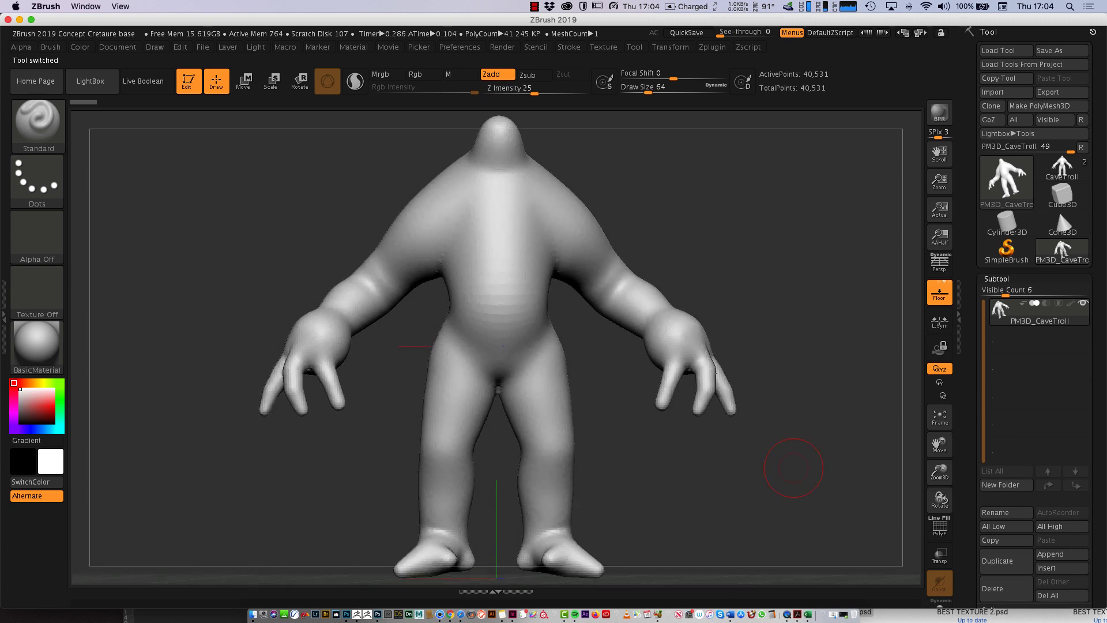
Apply the MatCap Skin04 material to the cave troll polymesh
{"action": "left_click", "coordinate": [36, 346]}
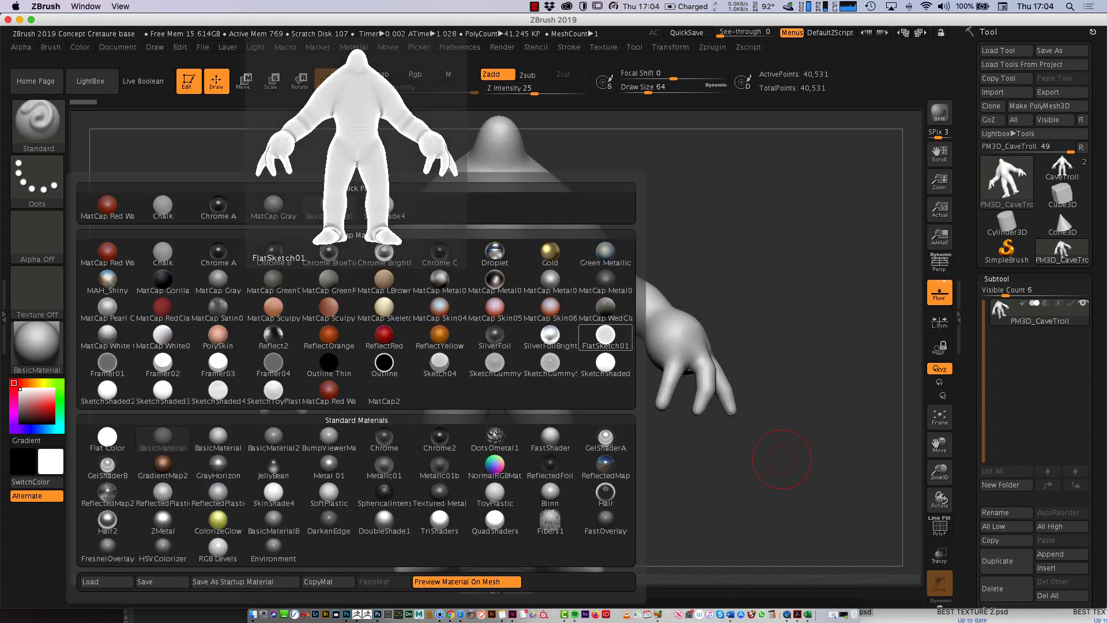
{"action": "left_click", "coordinate": [432, 309]}
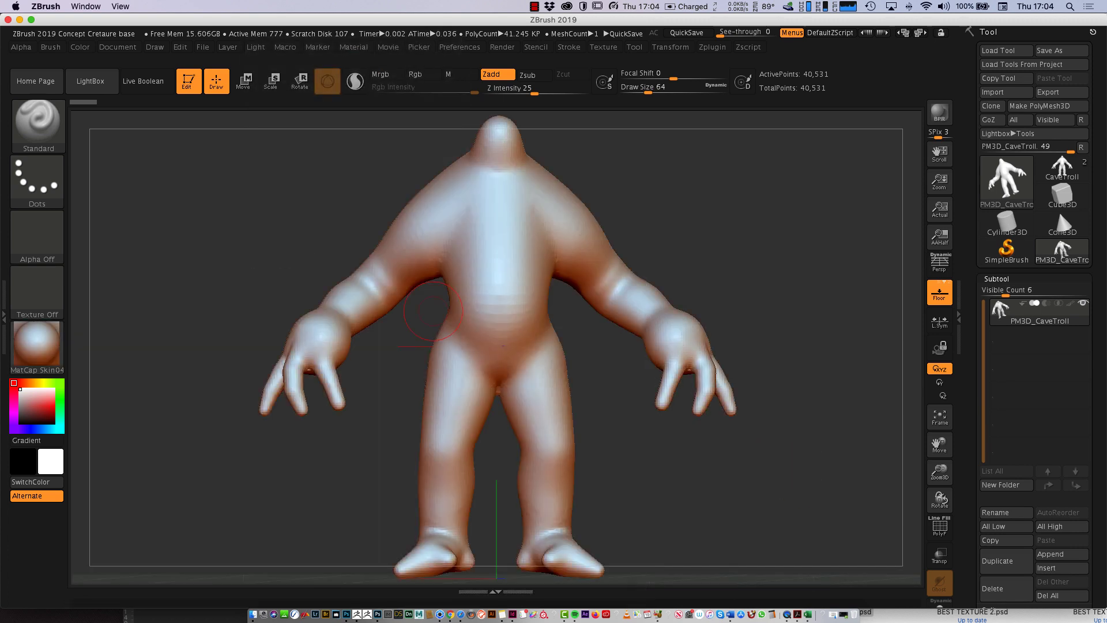
{"action": "mouse_move", "coordinate": [753, 467]}
{"action": "left_mouse_down"}
{"action": "mouse_move", "coordinate": [490, 473]}
{"action": "mouse_move", "coordinate": [746, 474]}
{"action": "left_mouse_up"}
{"action": "left_click", "coordinate": [38, 124]}
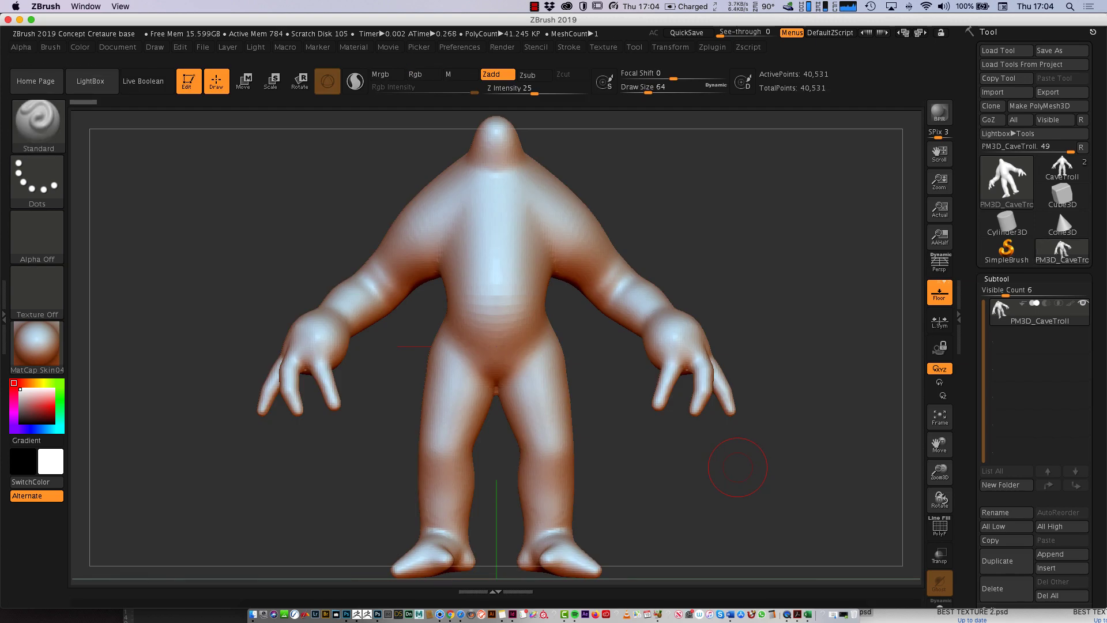
Compare the ZSphere CaveTroll tool with the PM3D_CaveTroll mesh, switching to the first and back to the mesh
{"action": "mouse_move", "coordinate": [1062, 169]}
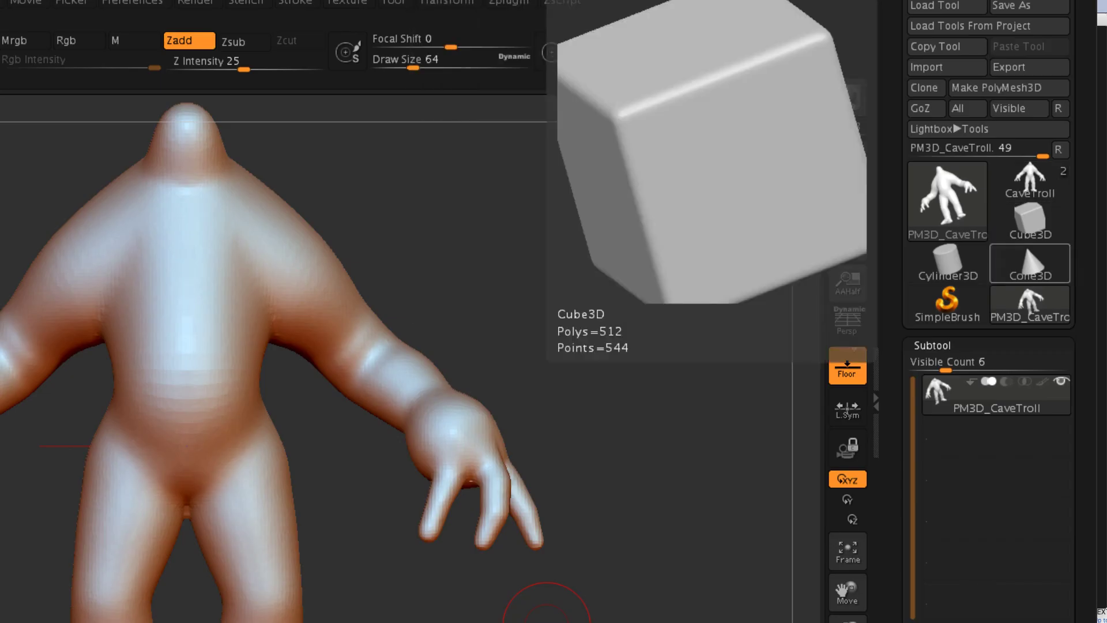
{"action": "mouse_move", "coordinate": [1030, 303]}
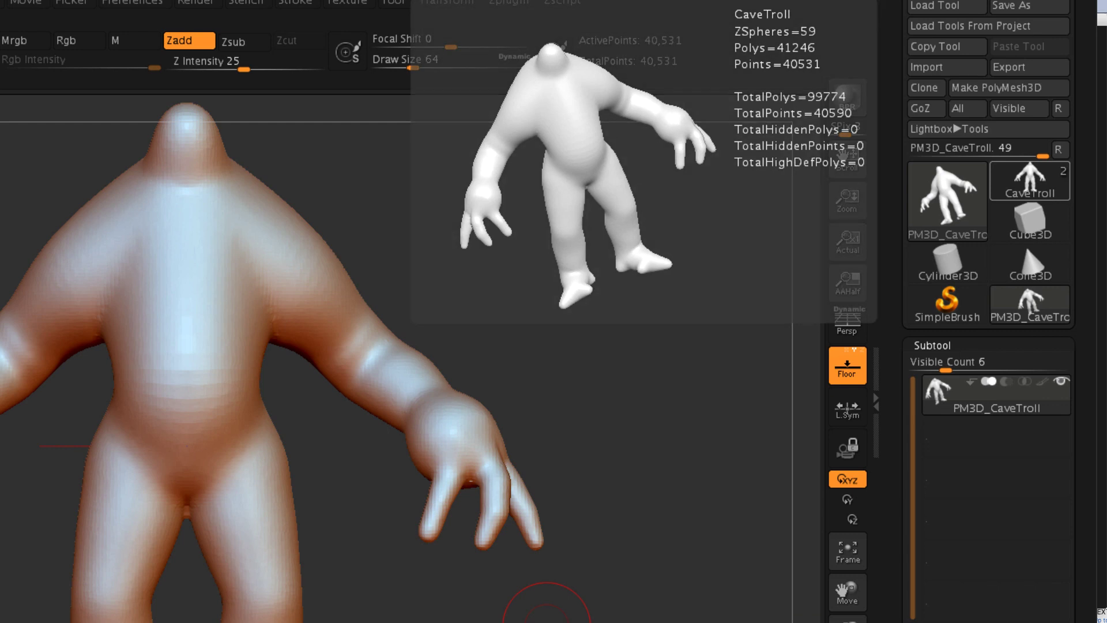
{"action": "left_click", "coordinate": [1030, 180]}
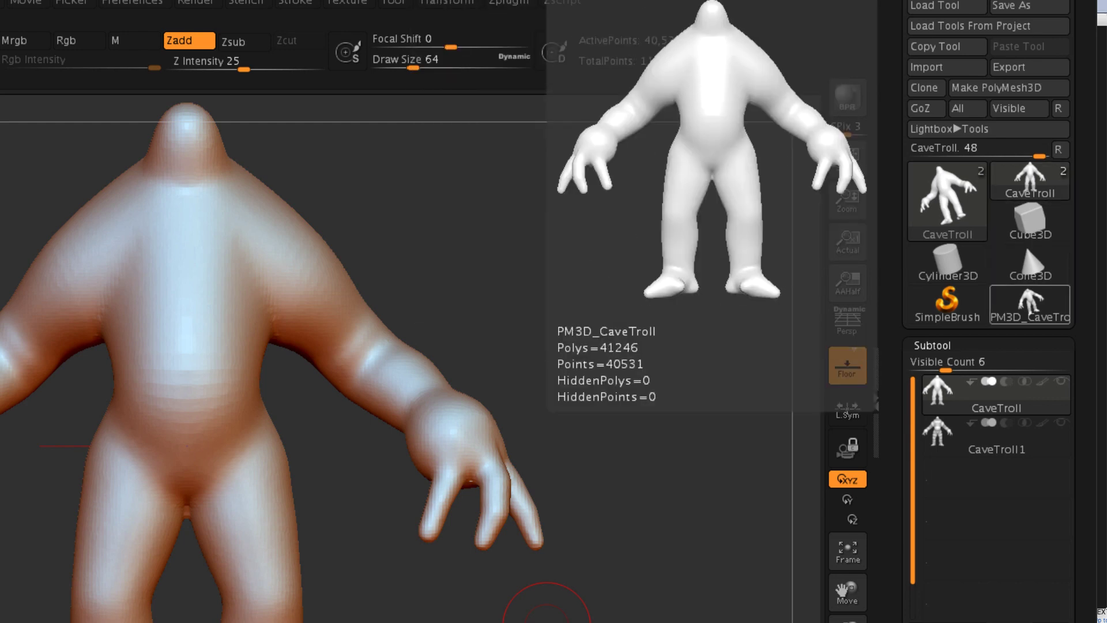
{"action": "left_click", "coordinate": [1029, 303]}
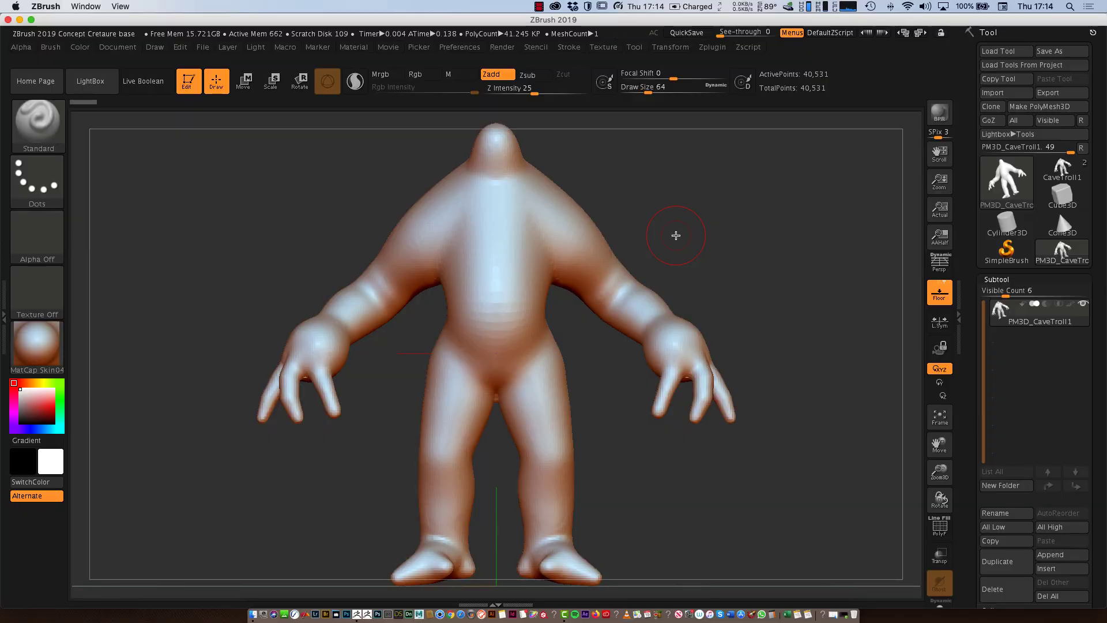
Subdivide the cave troll mesh up to subdivision level 4 and delete its lower subdivision levels
{"action": "mouse_move", "coordinate": [788, 306]}
{"action": "left_mouse_down"}
{"action": "mouse_move", "coordinate": [738, 310]}
{"action": "mouse_move", "coordinate": [843, 319]}
{"action": "mouse_move", "coordinate": [738, 314]}
{"action": "mouse_move", "coordinate": [709, 344]}
{"action": "mouse_move", "coordinate": [786, 333]}
{"action": "mouse_move", "coordinate": [801, 313]}
{"action": "mouse_move", "coordinate": [763, 337]}
{"action": "mouse_move", "coordinate": [776, 323]}
{"action": "left_mouse_up"}
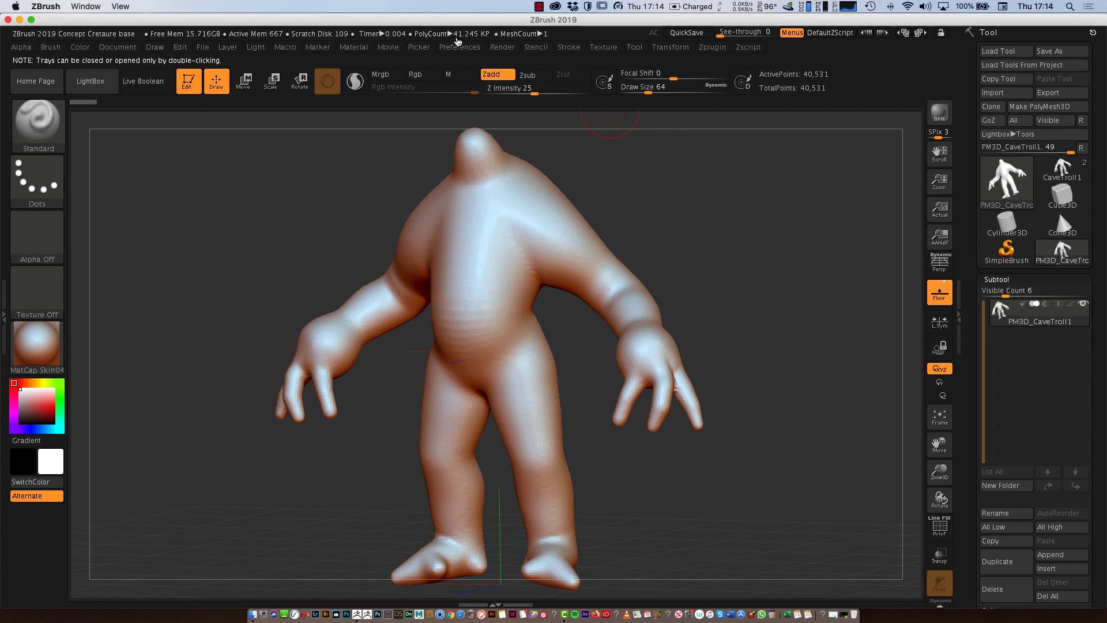
{"action": "scroll", "coordinate": [1092, 383], "scroll_direction": "down", "scroll_amount": 8}
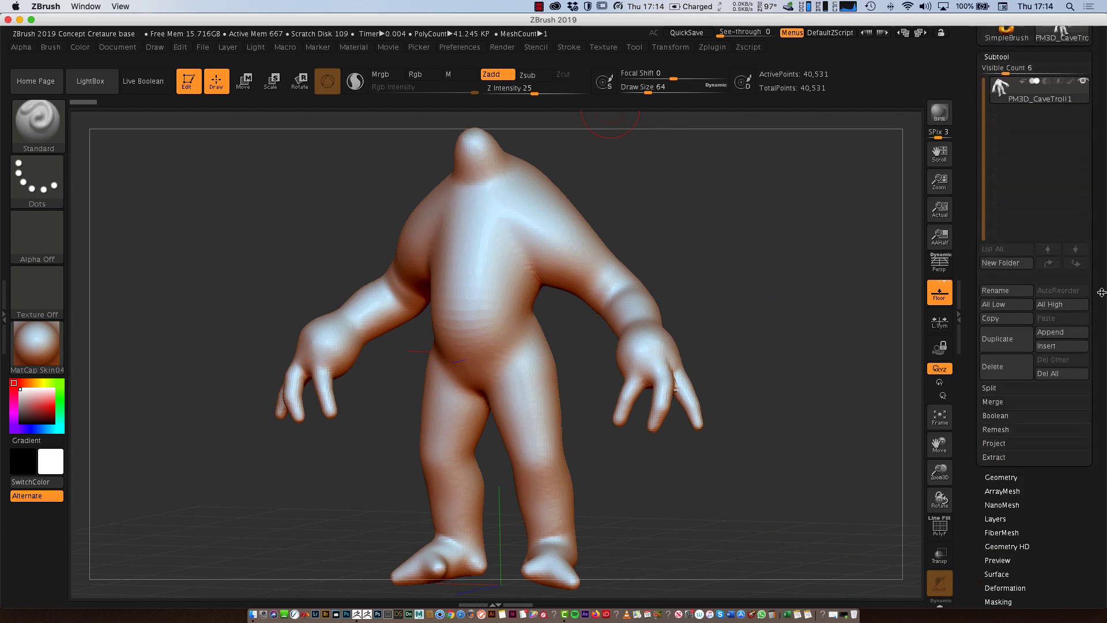
{"action": "left_click", "coordinate": [1007, 416]}
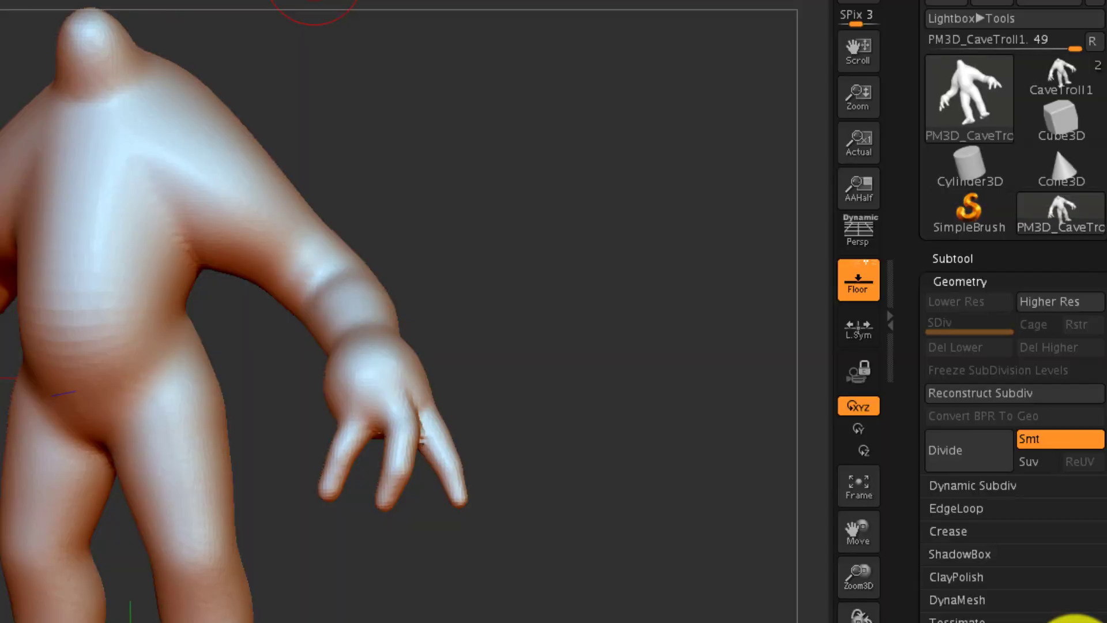
{"action": "left_click", "coordinate": [1021, 400]}
{"action": "left_click", "coordinate": [989, 457]}
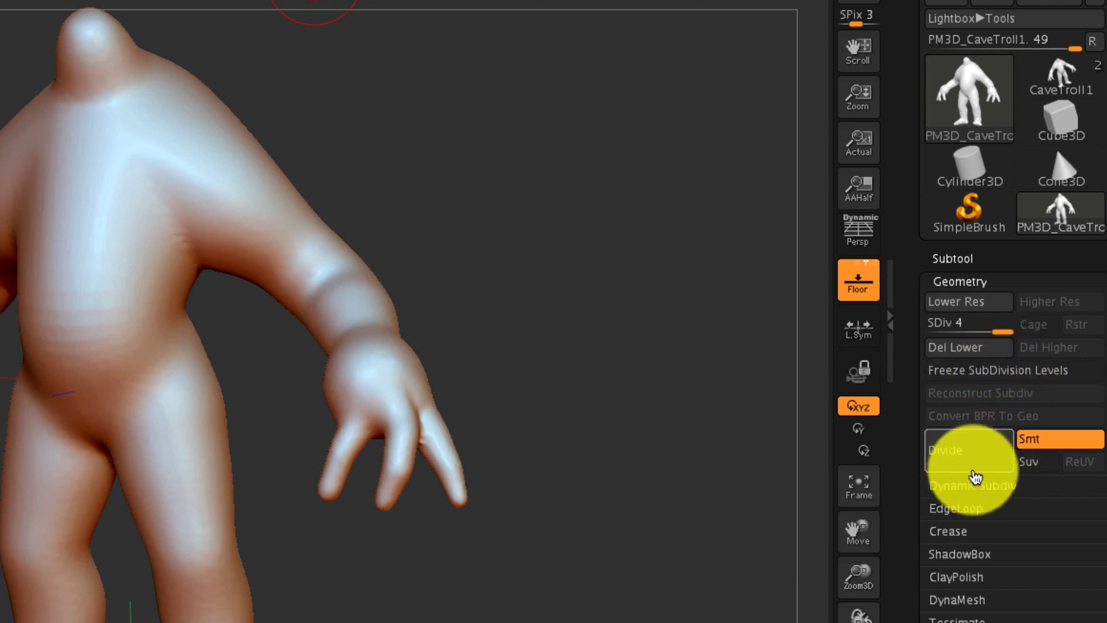
{"action": "left_click", "coordinate": [982, 353]}
{"action": "left_click_drag", "start_coordinate": [761, 444], "coordinate": [605, 392]}
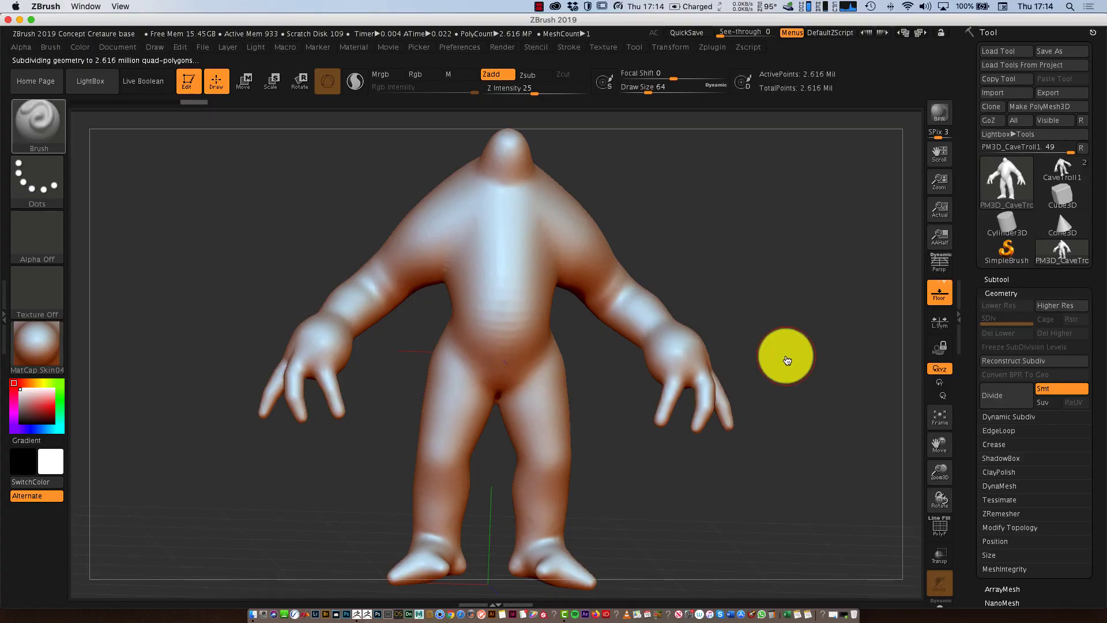
Choose the ChiselCreature brush with its Nose1 shape and try a stamp on the troll's upper chest
{"action": "left_click", "coordinate": [37, 124]}
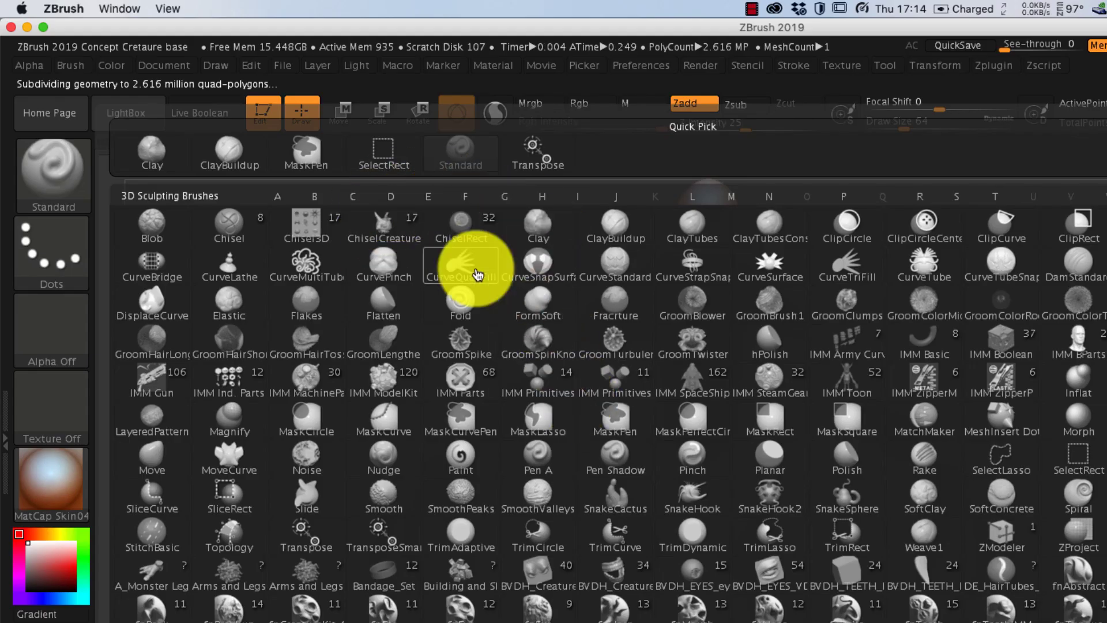
{"action": "left_click", "coordinate": [379, 224]}
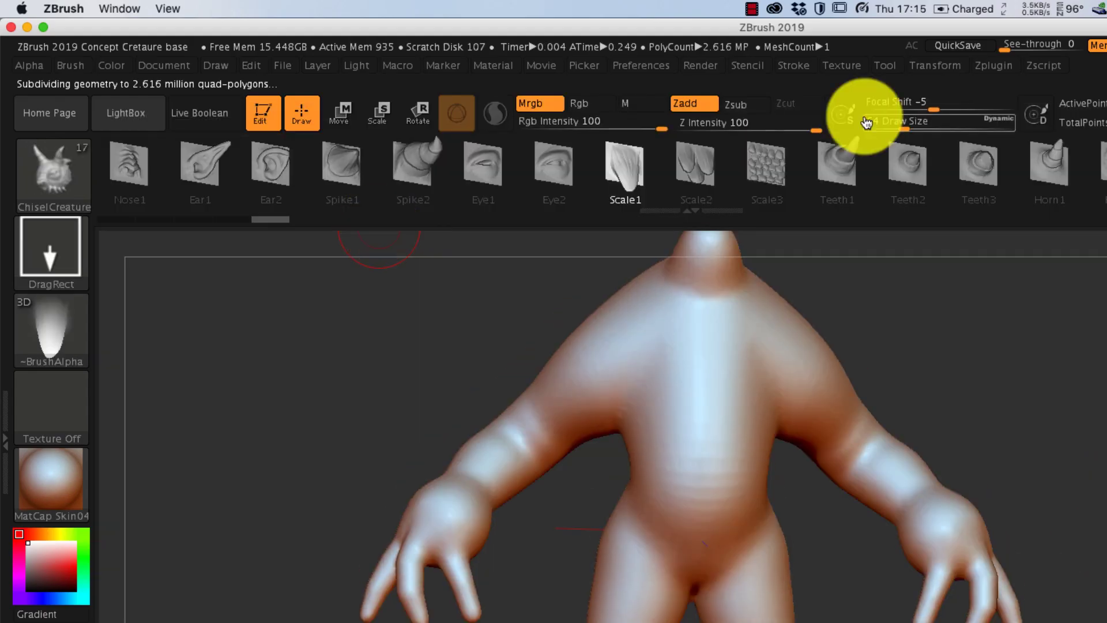
{"action": "mouse_move", "coordinate": [1028, 388]}
{"action": "left_mouse_down"}
{"action": "mouse_move", "coordinate": [956, 383]}
{"action": "mouse_move", "coordinate": [1018, 390]}
{"action": "left_mouse_up"}
{"action": "left_click", "coordinate": [137, 176]}
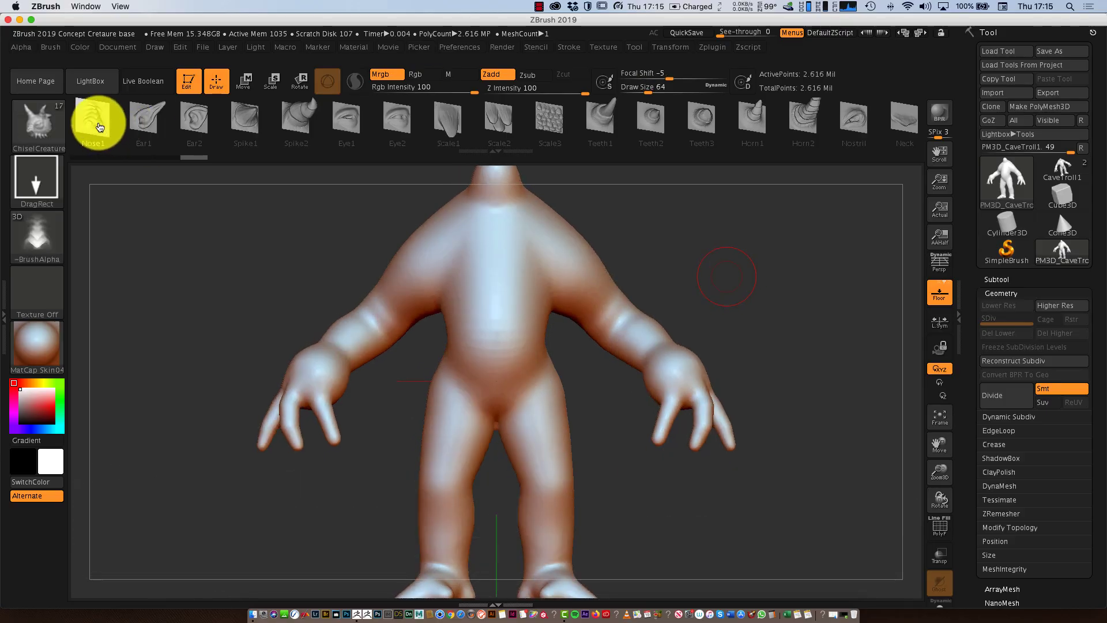
{"action": "left_click", "coordinate": [99, 127]}
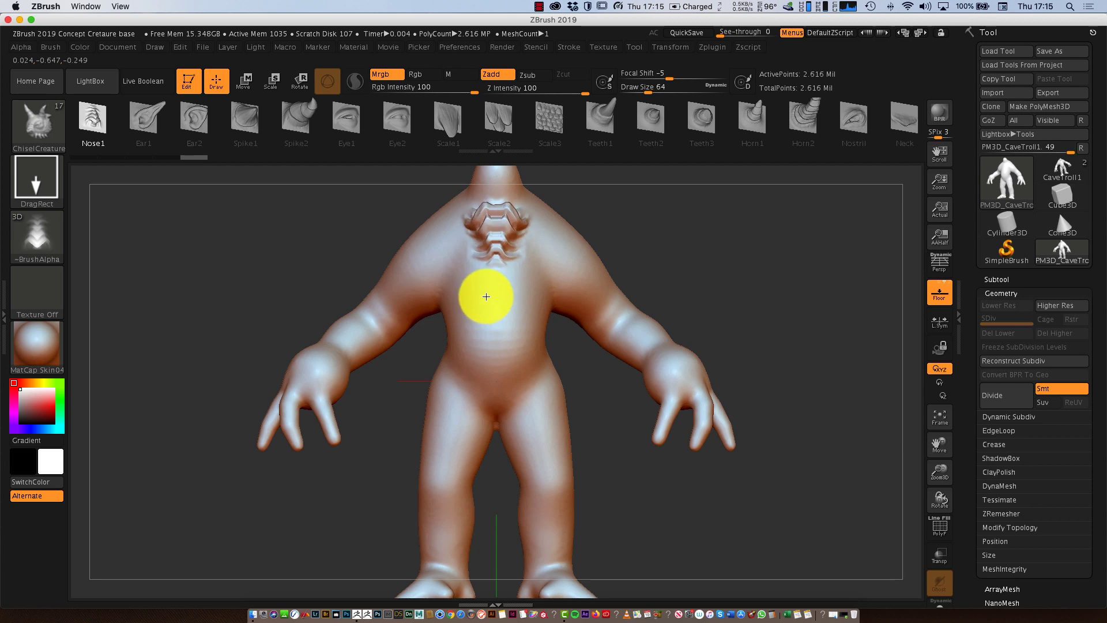
{"action": "key", "text": "ctrl+z"}
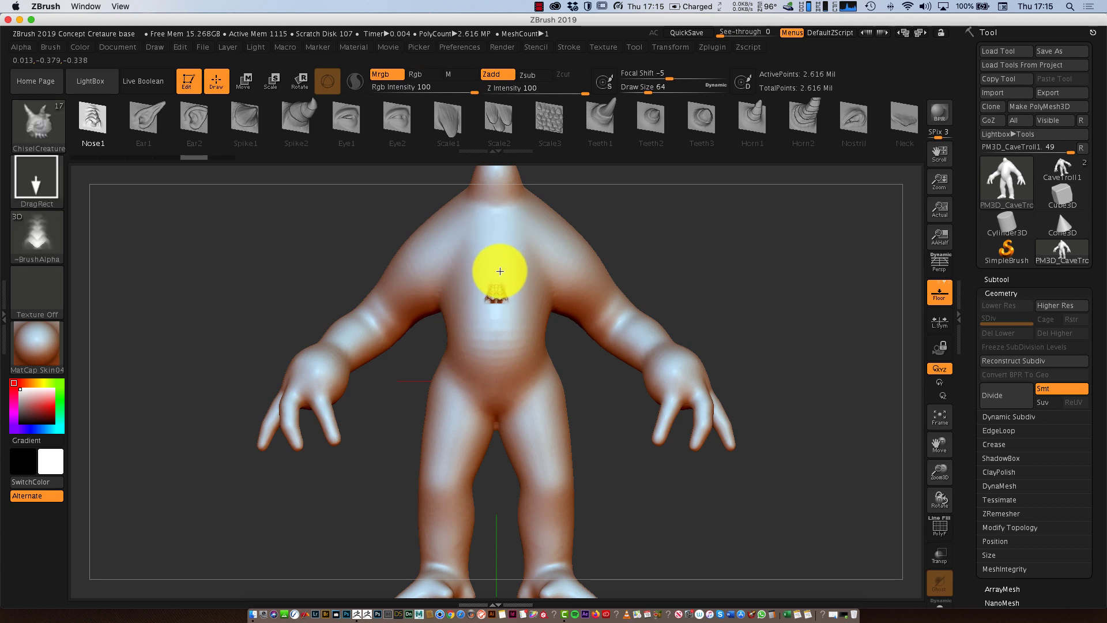
Set the Z Intensity to 60 and stamp the Scale3 pattern across the troll's upper back
{"action": "left_click_drag", "start_coordinate": [761, 317], "coordinate": [709, 306]}
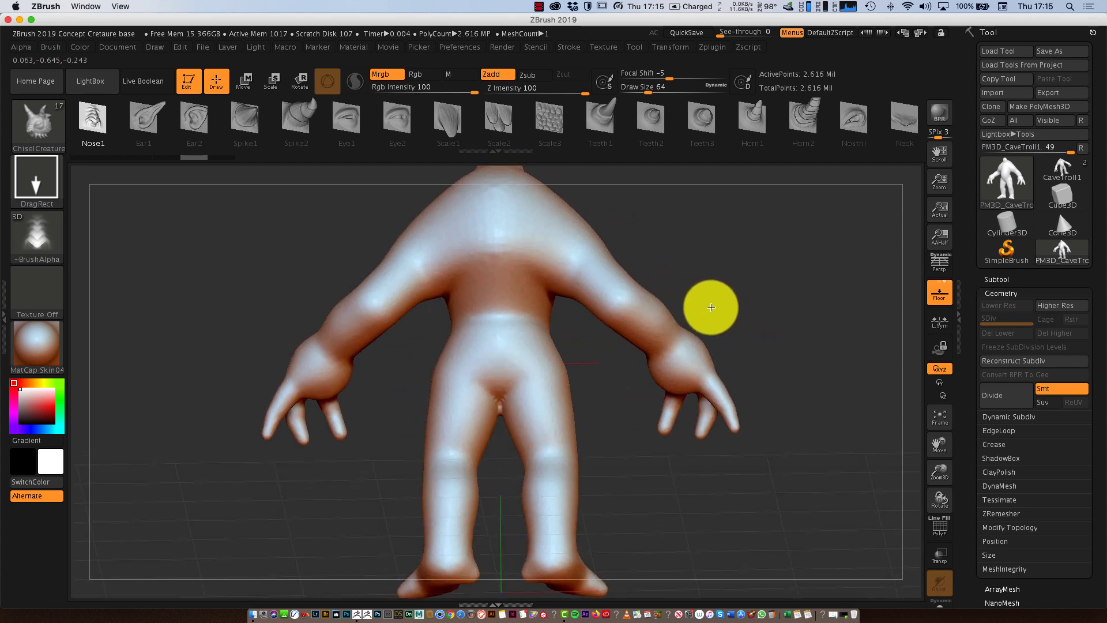
{"action": "left_click", "coordinate": [575, 90]}
{"action": "left_click", "coordinate": [550, 120]}
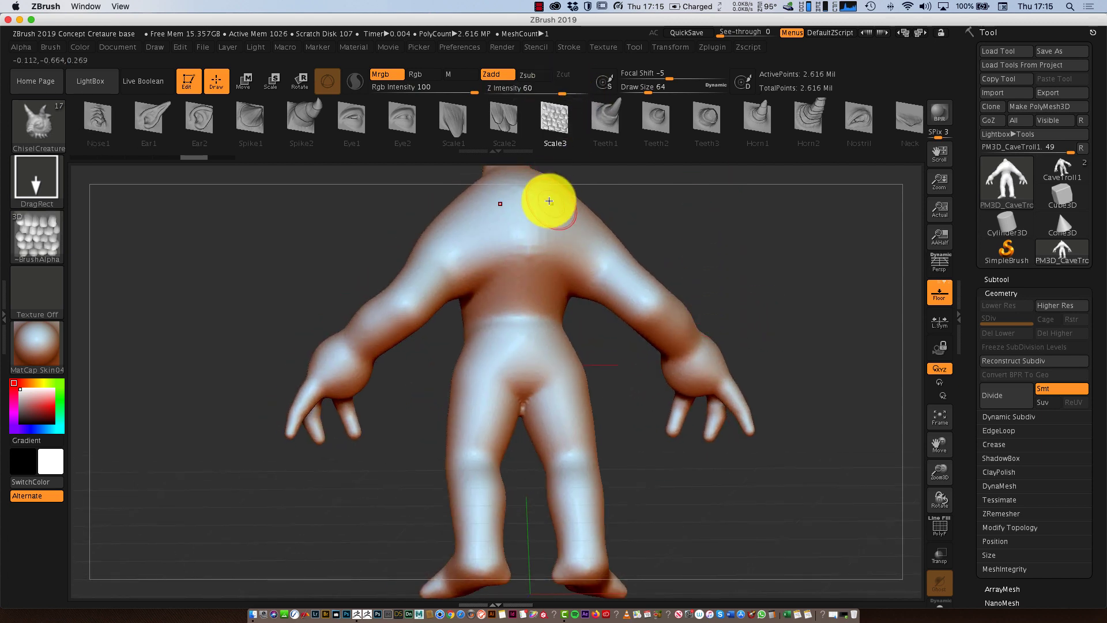
{"action": "mouse_move", "coordinate": [552, 225]}
{"action": "left_mouse_down"}
{"action": "mouse_move", "coordinate": [523, 276]}
{"action": "mouse_move", "coordinate": [515, 272]}
{"action": "left_mouse_up"}
Stamp a chain of Nose1 shapes down the centre of the troll's chest and belly
{"action": "mouse_move", "coordinate": [718, 274]}
{"action": "left_mouse_down"}
{"action": "mouse_move", "coordinate": [791, 283]}
{"action": "mouse_move", "coordinate": [669, 230]}
{"action": "left_mouse_up"}
{"action": "left_click", "coordinate": [103, 118]}
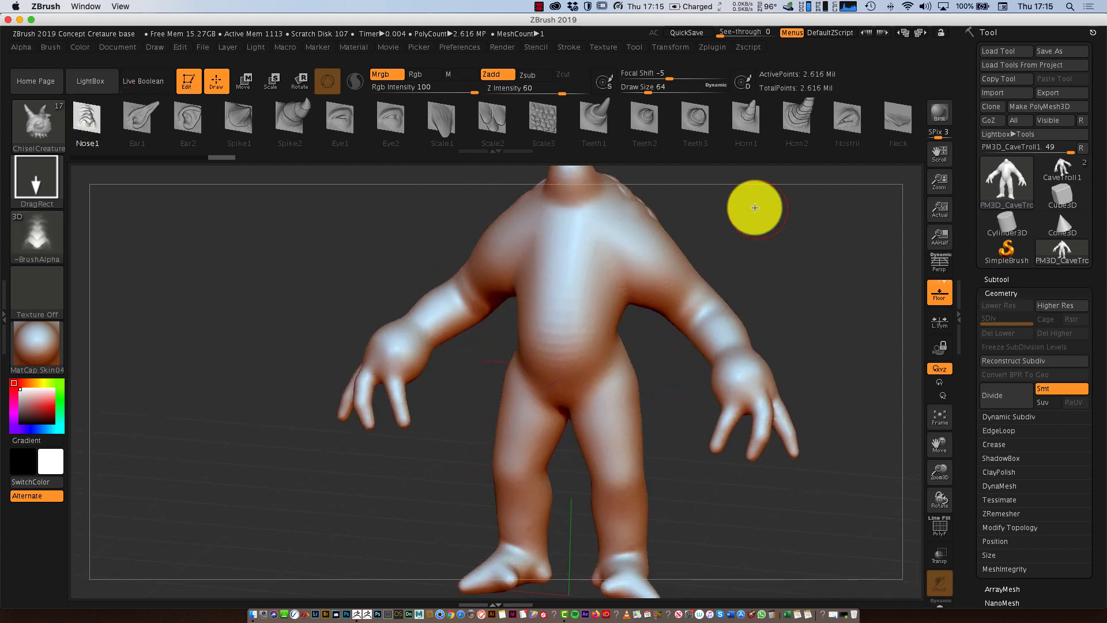
{"action": "left_click_drag", "start_coordinate": [783, 210], "coordinate": [766, 210]}
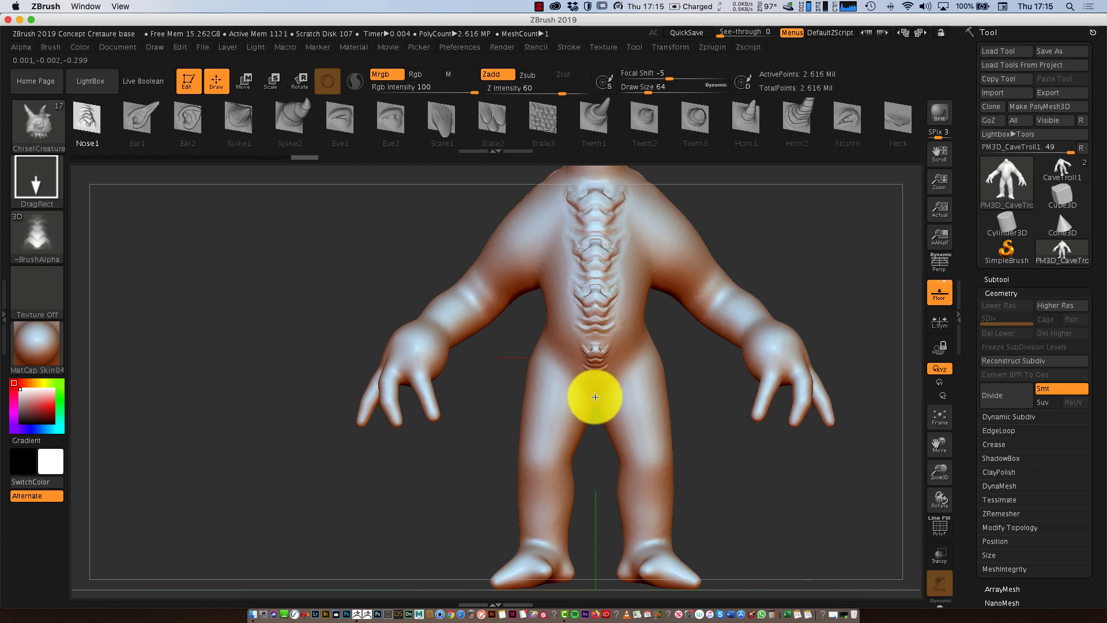
Try Nose1 stamps on the backs of both elbows
{"action": "mouse_move", "coordinate": [792, 299]}
{"action": "left_mouse_down"}
{"action": "mouse_move", "coordinate": [766, 296]}
{"action": "mouse_move", "coordinate": [822, 321]}
{"action": "mouse_move", "coordinate": [840, 262]}
{"action": "mouse_move", "coordinate": [885, 271]}
{"action": "mouse_move", "coordinate": [759, 330]}
{"action": "mouse_move", "coordinate": [798, 321]}
{"action": "left_mouse_up"}
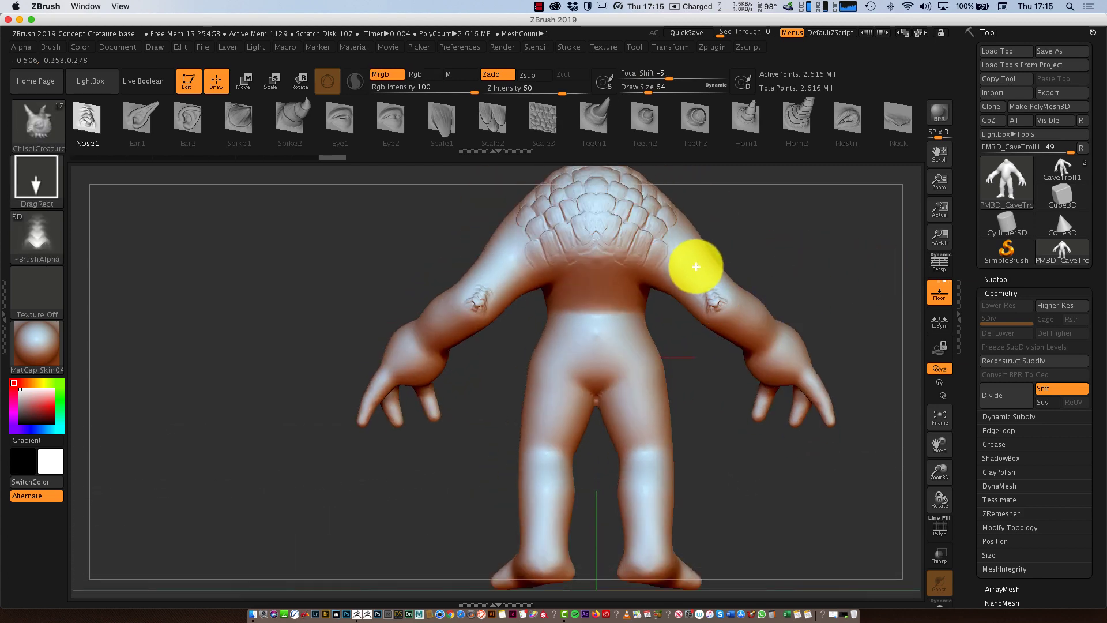
{"action": "left_click_drag", "start_coordinate": [698, 262], "coordinate": [759, 342]}
{"action": "mouse_move", "coordinate": [833, 302]}
{"action": "left_mouse_down"}
{"action": "mouse_move", "coordinate": [807, 302]}
{"action": "mouse_move", "coordinate": [870, 324]}
{"action": "mouse_move", "coordinate": [784, 367]}
{"action": "mouse_move", "coordinate": [799, 393]}
{"action": "mouse_move", "coordinate": [797, 364]}
{"action": "mouse_move", "coordinate": [817, 367]}
{"action": "mouse_move", "coordinate": [754, 403]}
{"action": "mouse_move", "coordinate": [769, 401]}
{"action": "left_mouse_up"}
{"action": "left_click", "coordinate": [936, 410]}
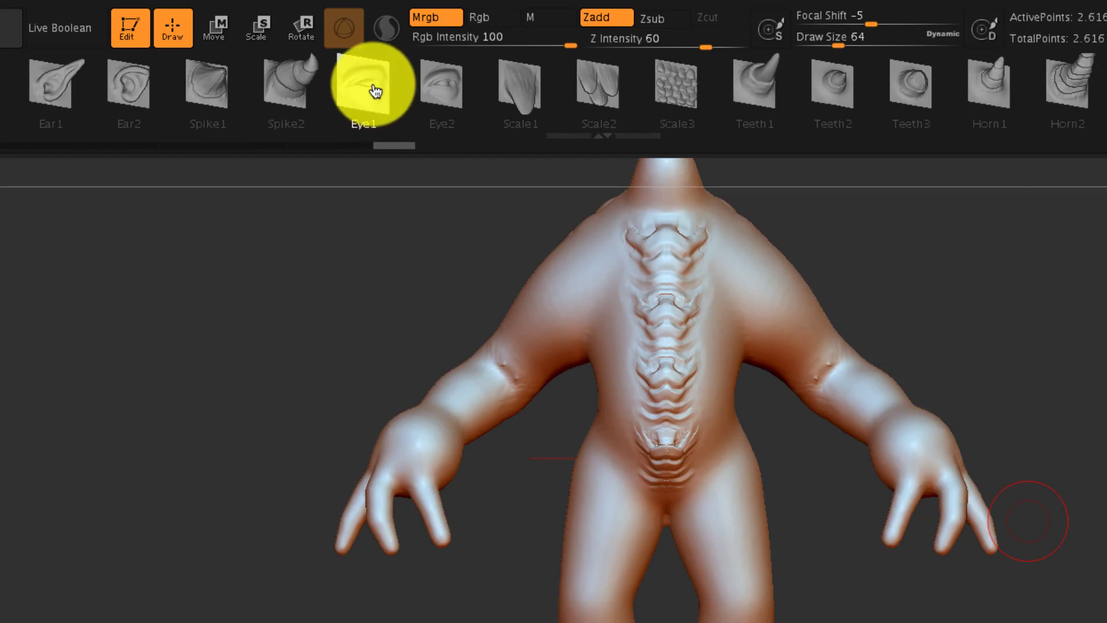
Try Eye1 stamps on the shoulders and down both arms, and undo the arm stamps
{"action": "left_click", "coordinate": [375, 91]}
{"action": "left_click_drag", "start_coordinate": [967, 276], "coordinate": [961, 331]}
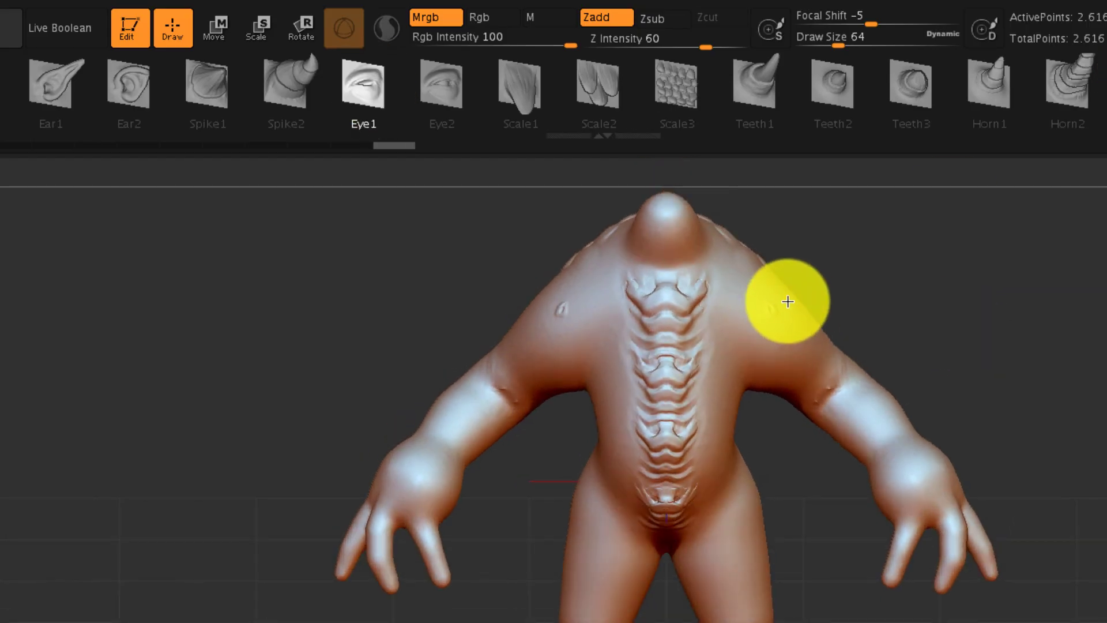
{"action": "left_click_drag", "start_coordinate": [795, 280], "coordinate": [896, 387]}
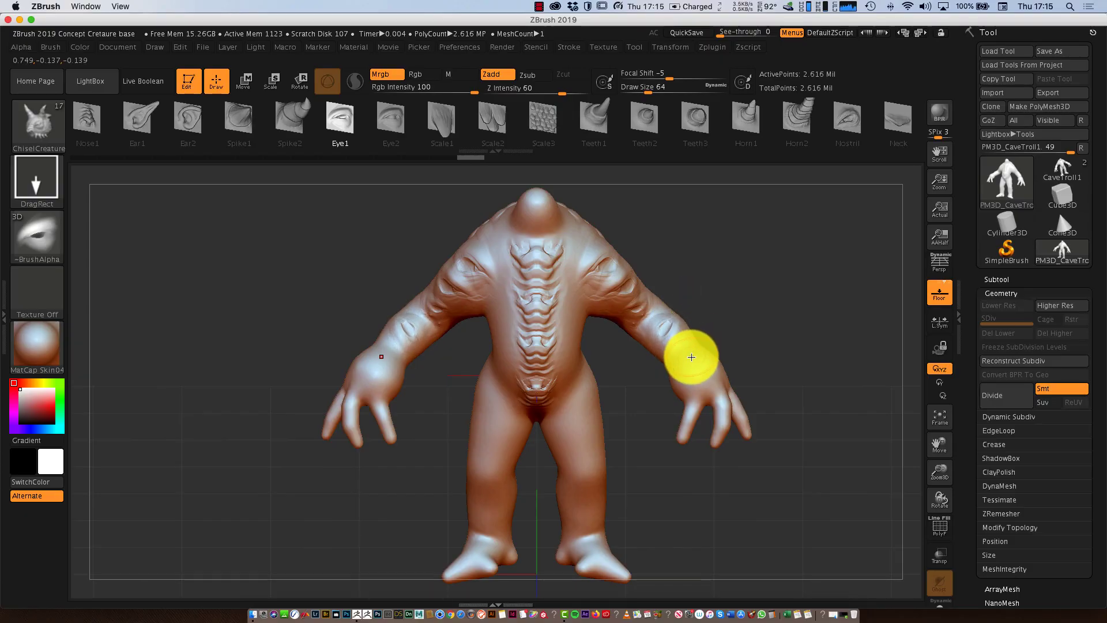
{"action": "mouse_move", "coordinate": [779, 342]}
{"action": "left_mouse_down"}
{"action": "mouse_move", "coordinate": [785, 309]}
{"action": "mouse_move", "coordinate": [758, 340]}
{"action": "left_mouse_up"}
{"action": "key", "text": "ctrl"}
Try the Scale2 shape on both sides of the belly and undo it
{"action": "left_click", "coordinate": [493, 118]}
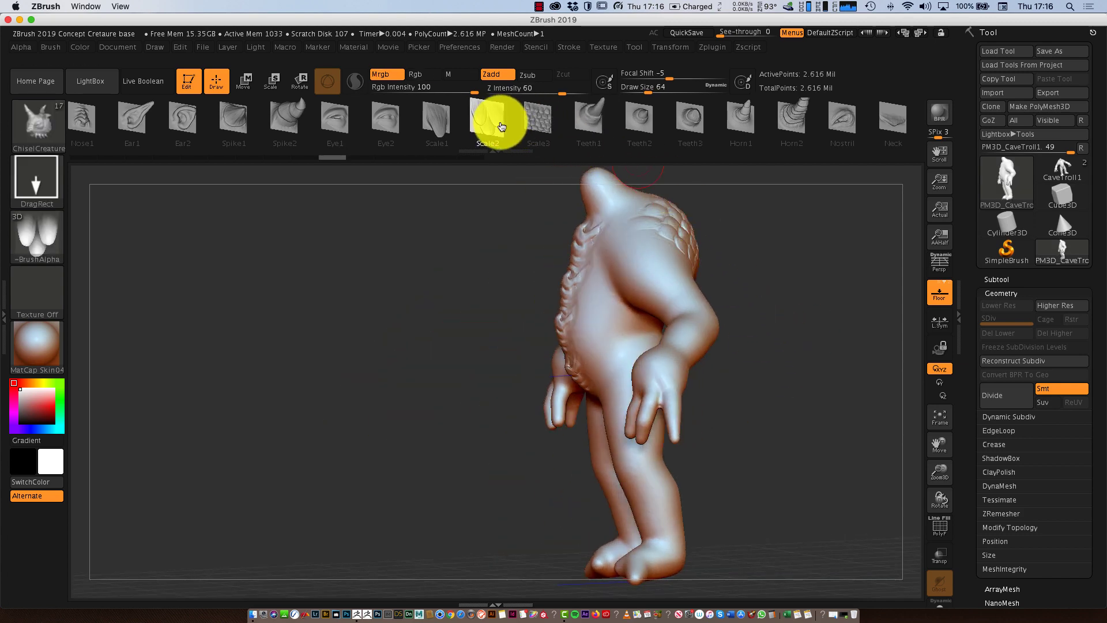
{"action": "mouse_move", "coordinate": [733, 411]}
{"action": "left_mouse_down"}
{"action": "mouse_move", "coordinate": [753, 407]}
{"action": "mouse_move", "coordinate": [755, 394]}
{"action": "left_mouse_up"}
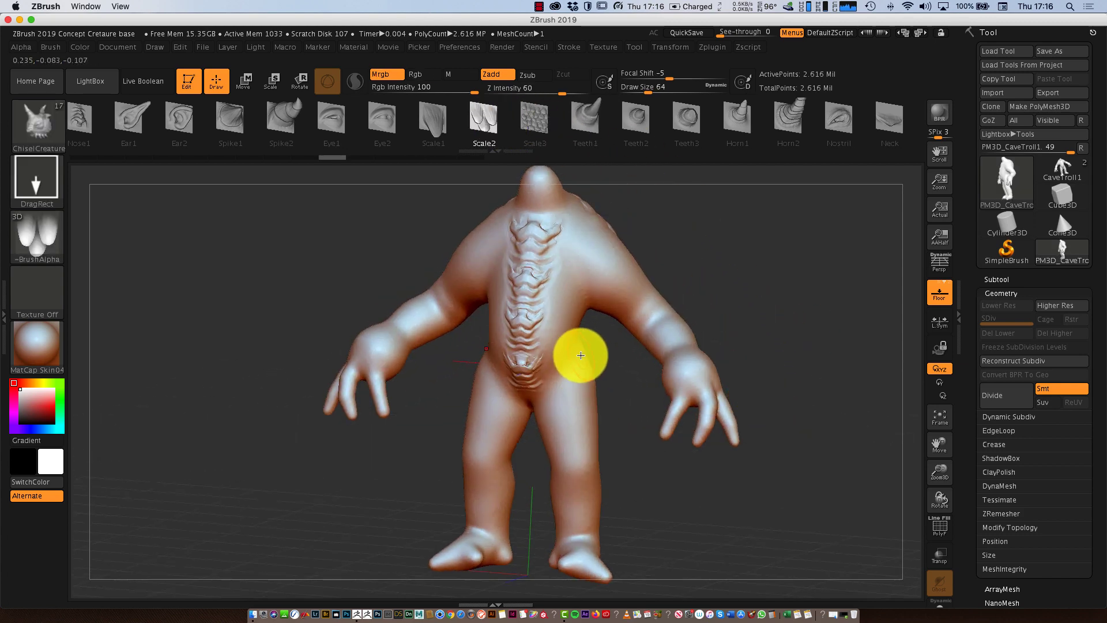
{"action": "left_click_drag", "start_coordinate": [587, 323], "coordinate": [576, 400]}
{"action": "mouse_move", "coordinate": [769, 328]}
{"action": "left_mouse_down"}
{"action": "mouse_move", "coordinate": [737, 321]}
{"action": "mouse_move", "coordinate": [775, 348]}
{"action": "mouse_move", "coordinate": [779, 319]}
{"action": "mouse_move", "coordinate": [761, 353]}
{"action": "mouse_move", "coordinate": [785, 339]}
{"action": "mouse_move", "coordinate": [773, 301]}
{"action": "mouse_move", "coordinate": [761, 341]}
{"action": "mouse_move", "coordinate": [765, 332]}
{"action": "left_mouse_up"}
{"action": "key", "text": "ctrl"}
{"action": "key", "text": "shift"}
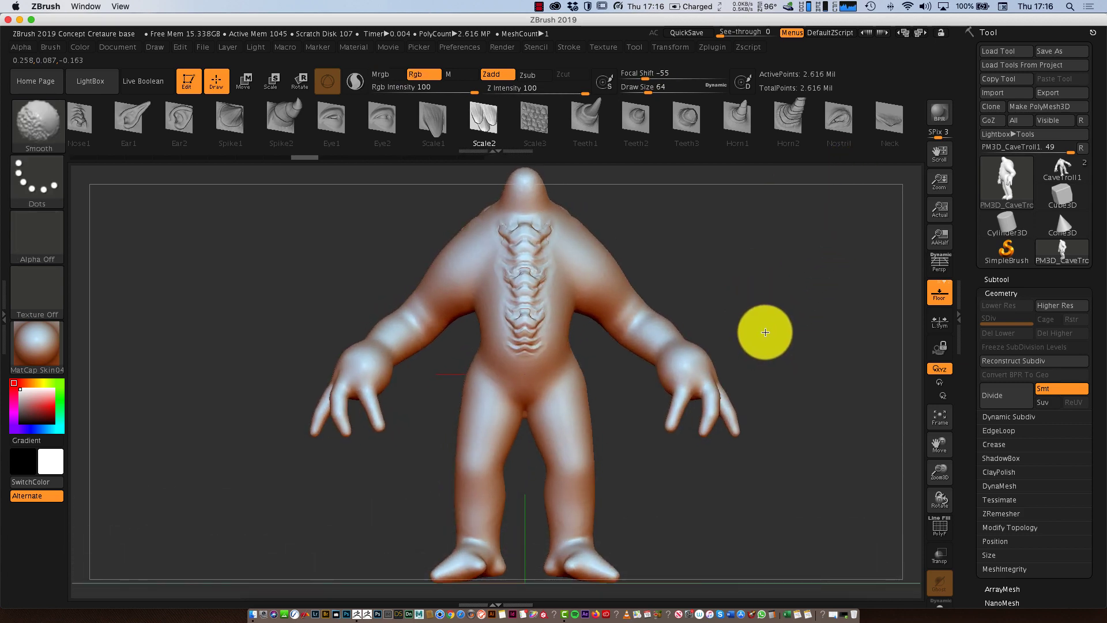
Try Scale3 stamps over both shoulders with the Z Intensity raised to 78, and undo them
{"action": "left_click", "coordinate": [537, 119]}
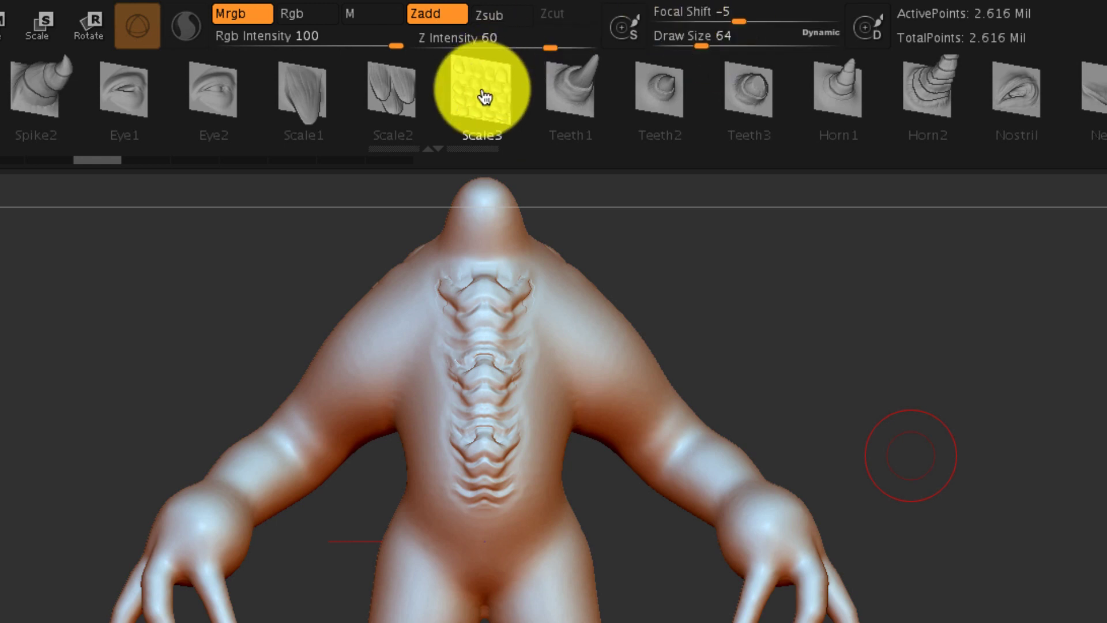
{"action": "left_click_drag", "start_coordinate": [551, 45], "coordinate": [532, 40]}
{"action": "mouse_move", "coordinate": [573, 289]}
{"action": "left_mouse_down"}
{"action": "mouse_move", "coordinate": [595, 205]}
{"action": "mouse_move", "coordinate": [614, 327]}
{"action": "mouse_move", "coordinate": [635, 348]}
{"action": "left_mouse_up"}
{"action": "left_click_drag", "start_coordinate": [521, 37], "coordinate": [570, 38]}
{"action": "left_click_drag", "start_coordinate": [613, 317], "coordinate": [597, 263]}
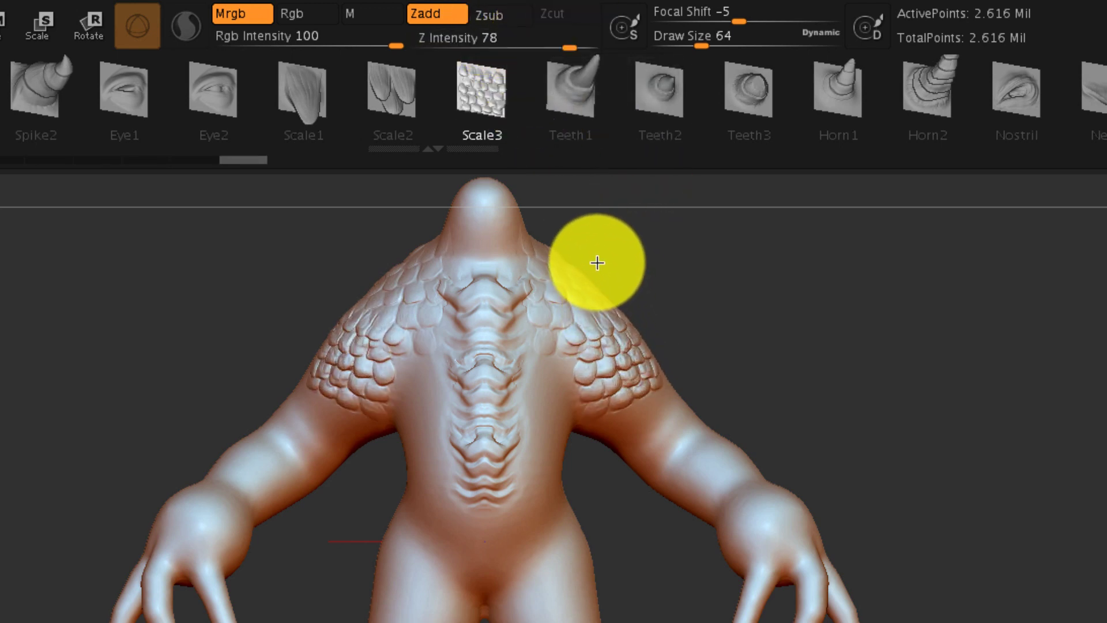
{"action": "key", "text": "ctrl+z"}
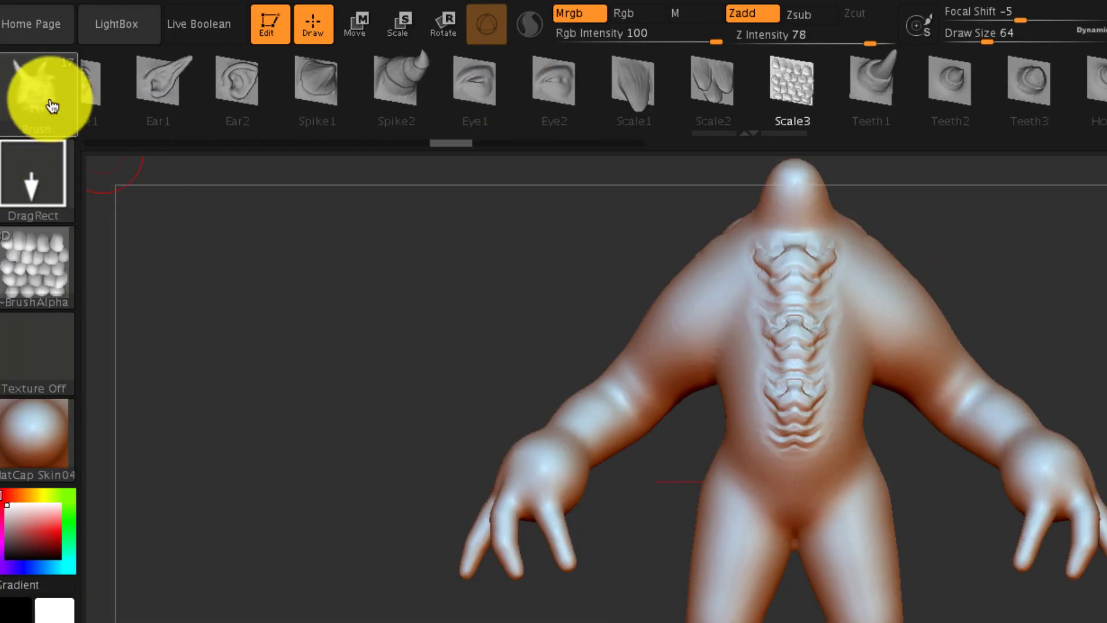
Switch to the Standard brush and assign Alpha 25 to it
{"action": "left_click", "coordinate": [47, 101]}
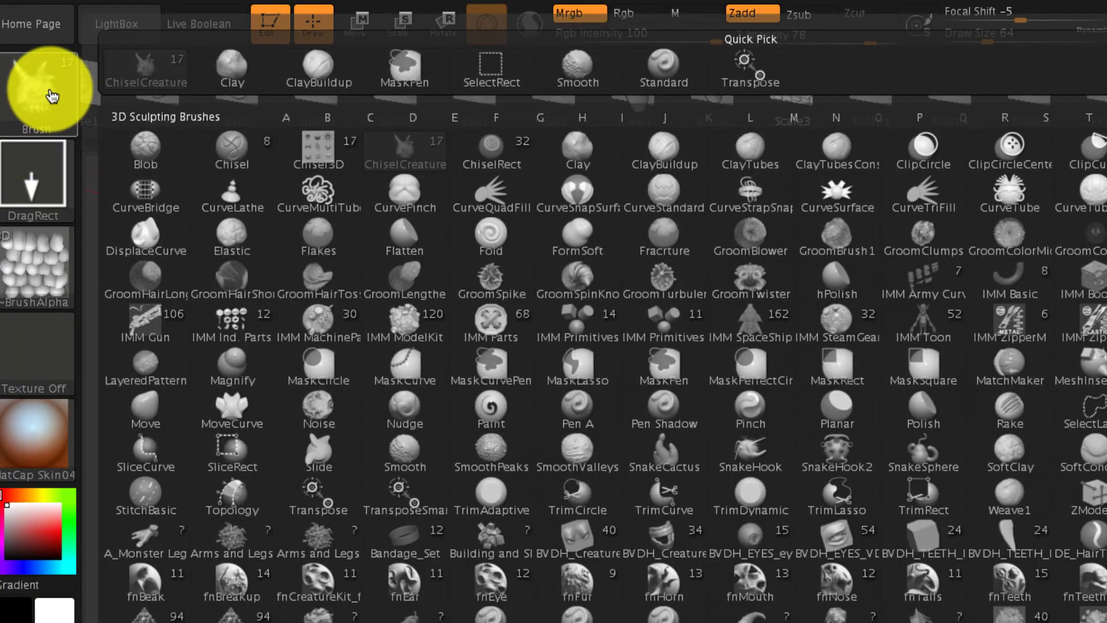
{"action": "left_click", "coordinate": [664, 66]}
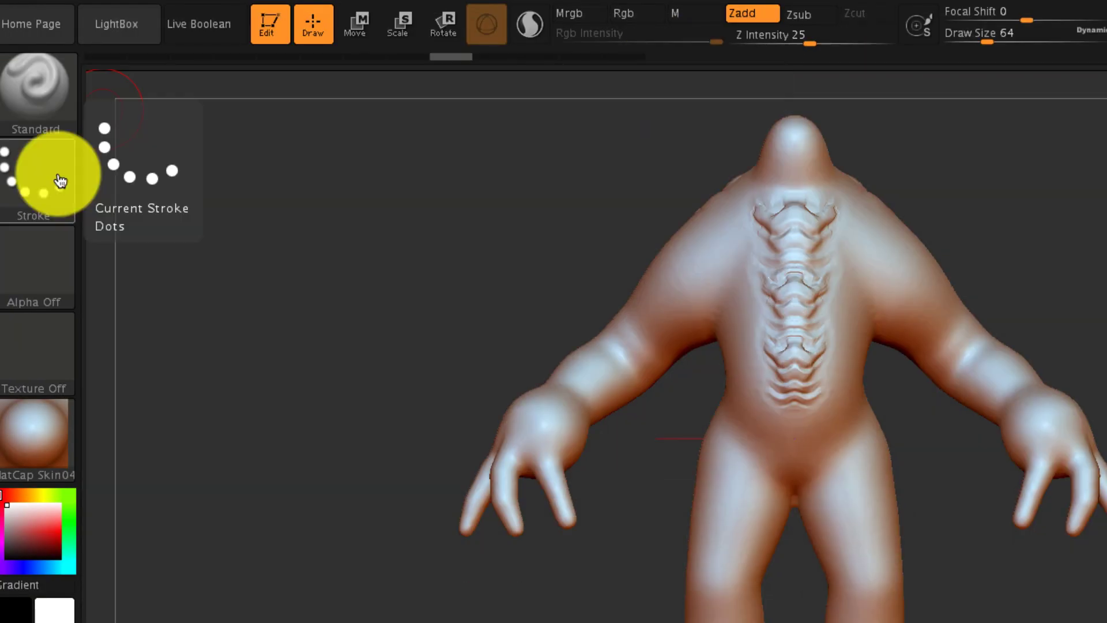
{"action": "left_click", "coordinate": [52, 283]}
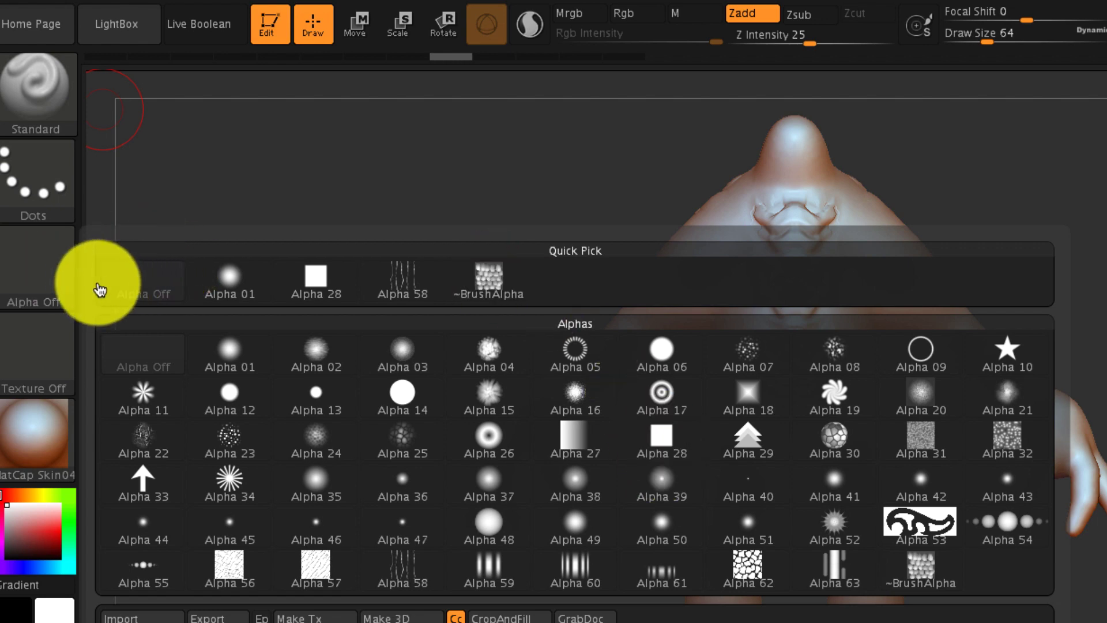
{"action": "left_click", "coordinate": [106, 295]}
{"action": "left_click", "coordinate": [61, 267]}
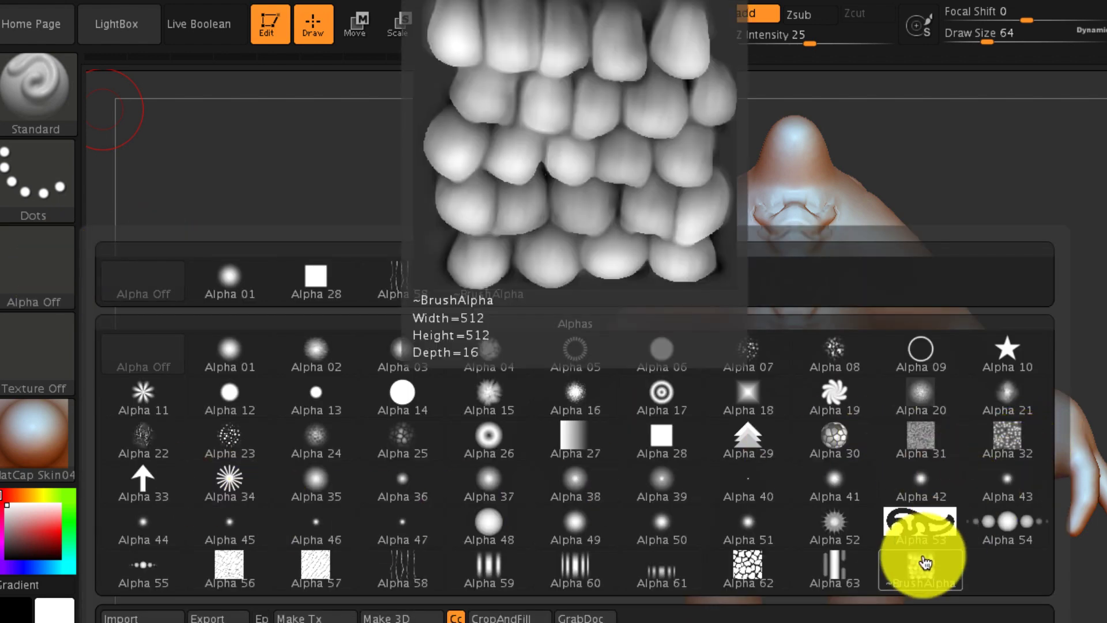
{"action": "left_click", "coordinate": [404, 439]}
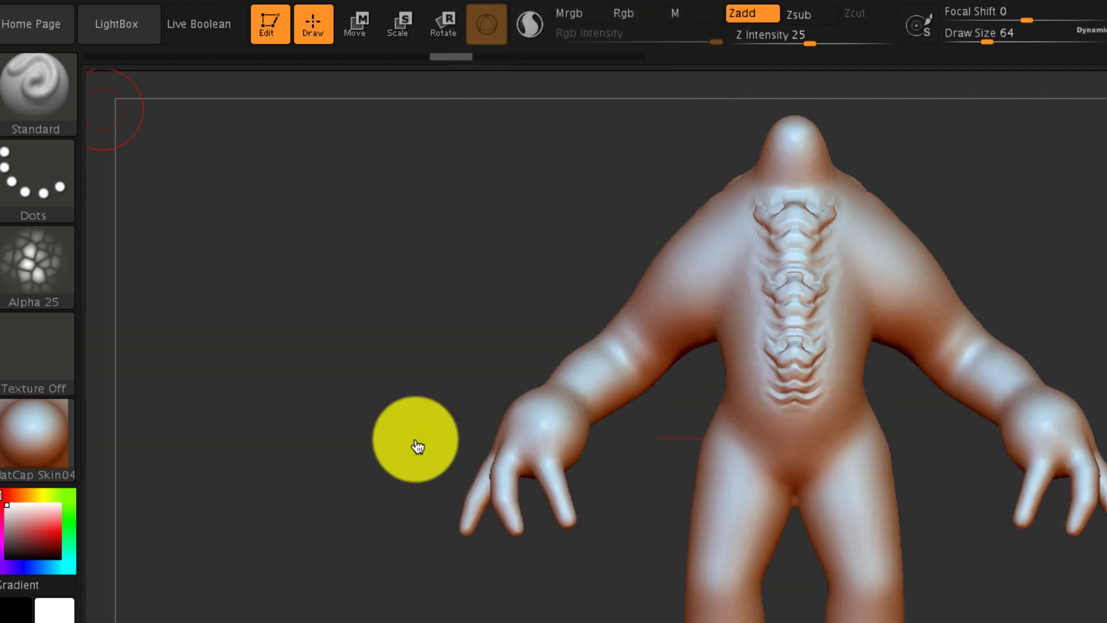
Set the Z Intensity to 26, paint a trial Alpha 25 stroke from the shoulders down the upper arms, and undo it
{"action": "left_click", "coordinate": [806, 41]}
{"action": "type", "text": "17"}
{"action": "key", "text": "Return"}
{"action": "left_click", "coordinate": [812, 42]}
{"action": "left_click_drag", "start_coordinate": [873, 232], "coordinate": [885, 186]}
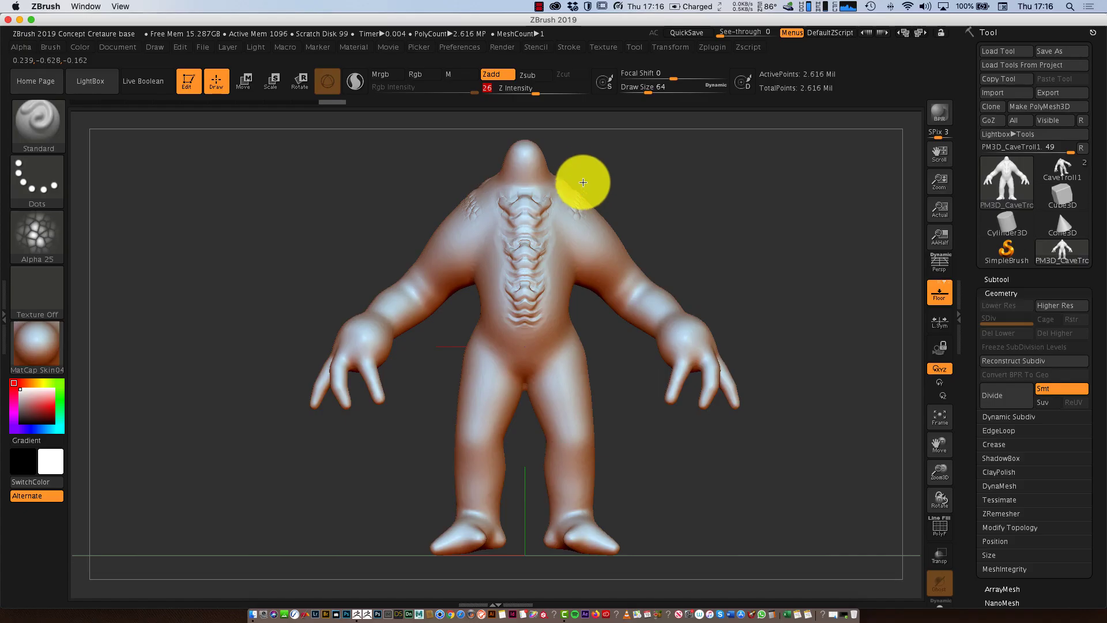
{"action": "left_click_drag", "start_coordinate": [582, 228], "coordinate": [647, 302]}
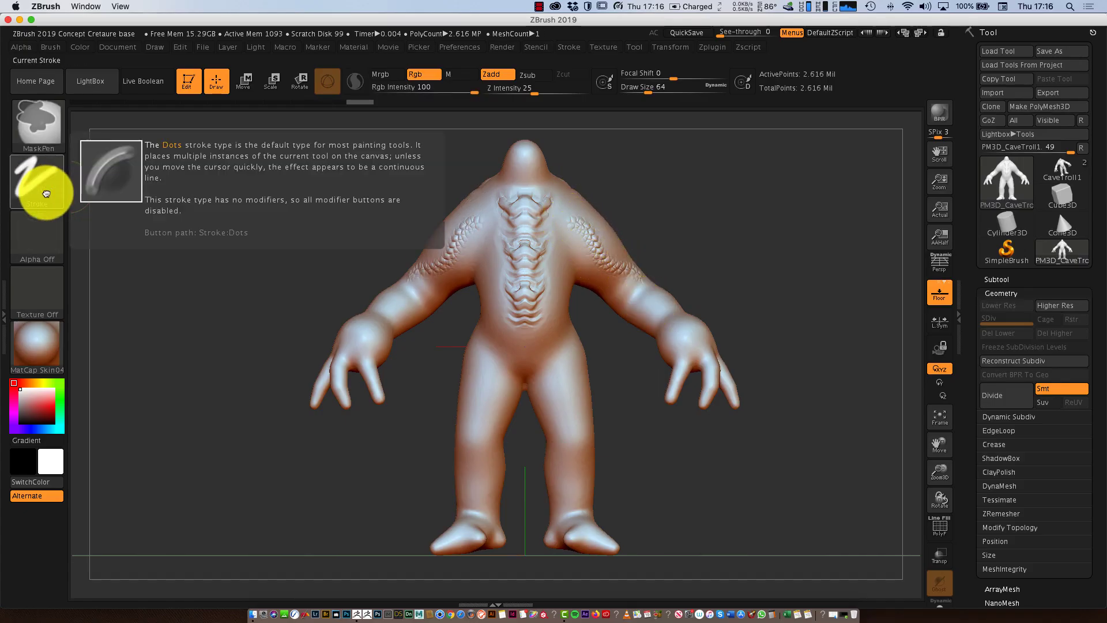
{"action": "key", "text": "ctrl+z"}
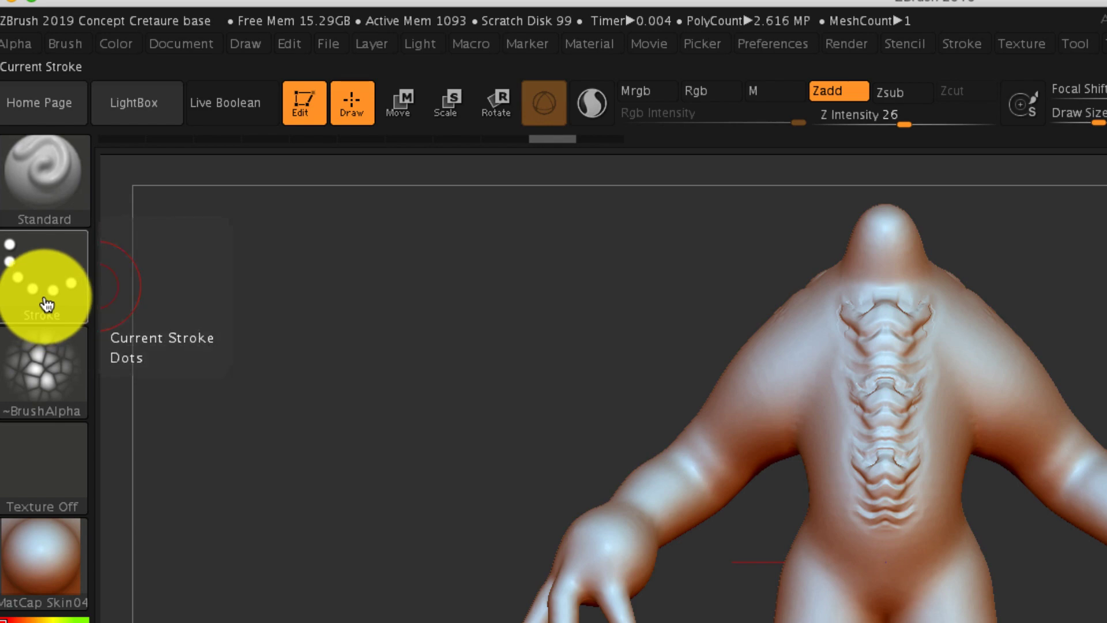
Change the Standard brush's stroke to DragRect and try Alpha 25 stamps on the shoulders and upper arms
{"action": "left_click", "coordinate": [46, 305]}
{"action": "left_click", "coordinate": [279, 292]}
{"action": "mouse_move", "coordinate": [983, 338]}
{"action": "left_mouse_down"}
{"action": "mouse_move", "coordinate": [998, 276]}
{"action": "mouse_move", "coordinate": [1038, 420]}
{"action": "left_mouse_up"}
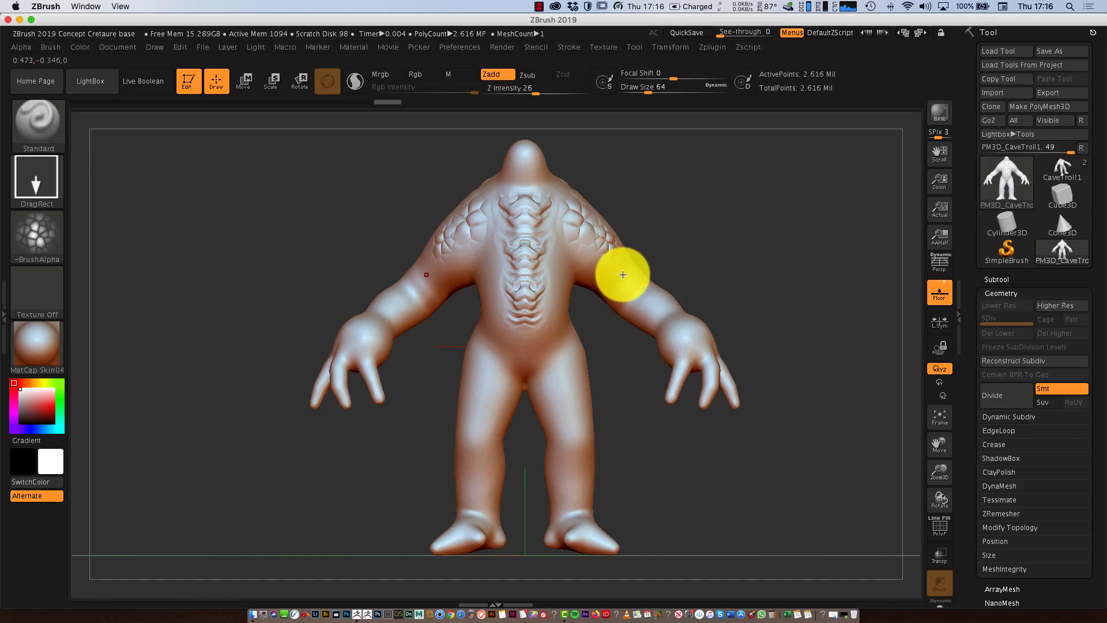
{"action": "key", "text": "ctrl"}
Set the Z Intensity to 13, choose Alpha 22 and stamp its cracks into both shoulders and the upper chest in Zsub mode
{"action": "left_click", "coordinate": [536, 89]}
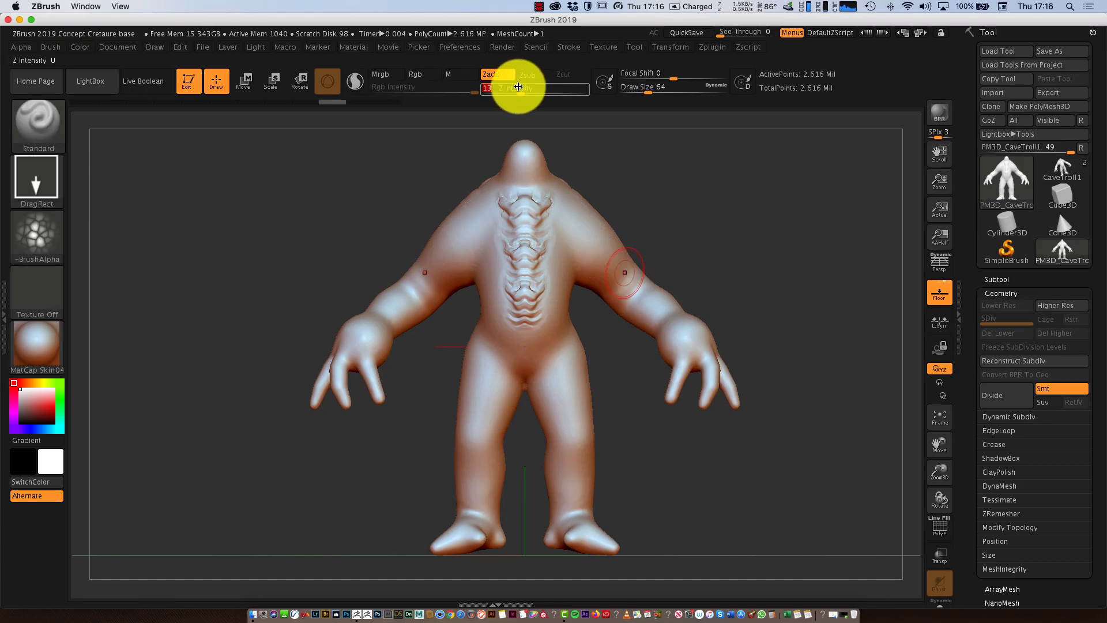
{"action": "type", "text": "13"}
{"action": "left_click", "coordinate": [36, 235]}
{"action": "left_click", "coordinate": [113, 348]}
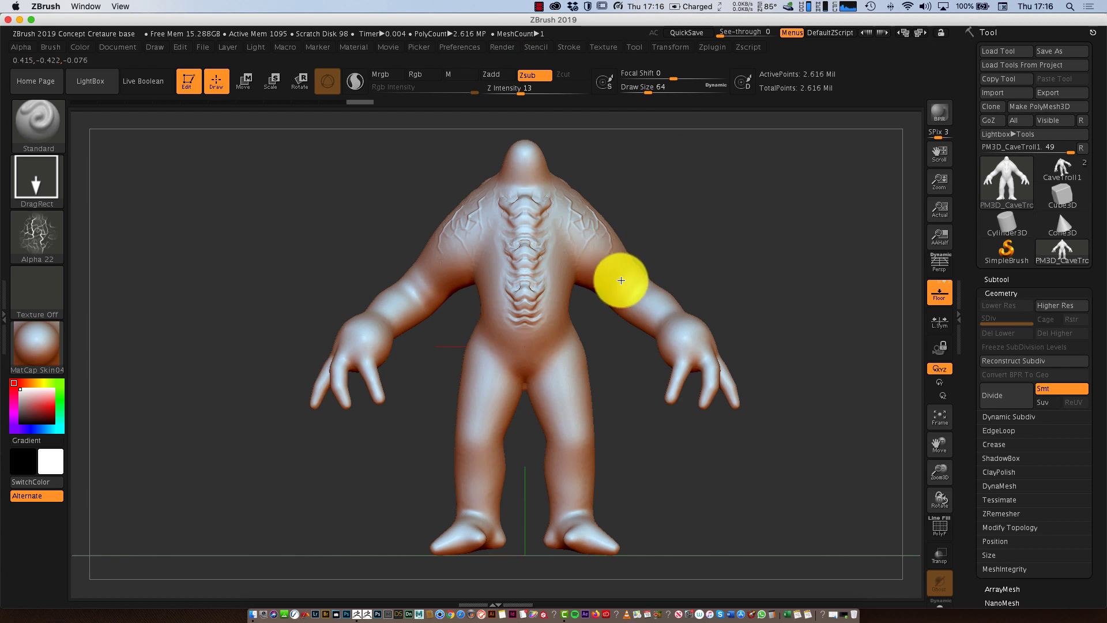
{"action": "left_click", "coordinate": [581, 205]}
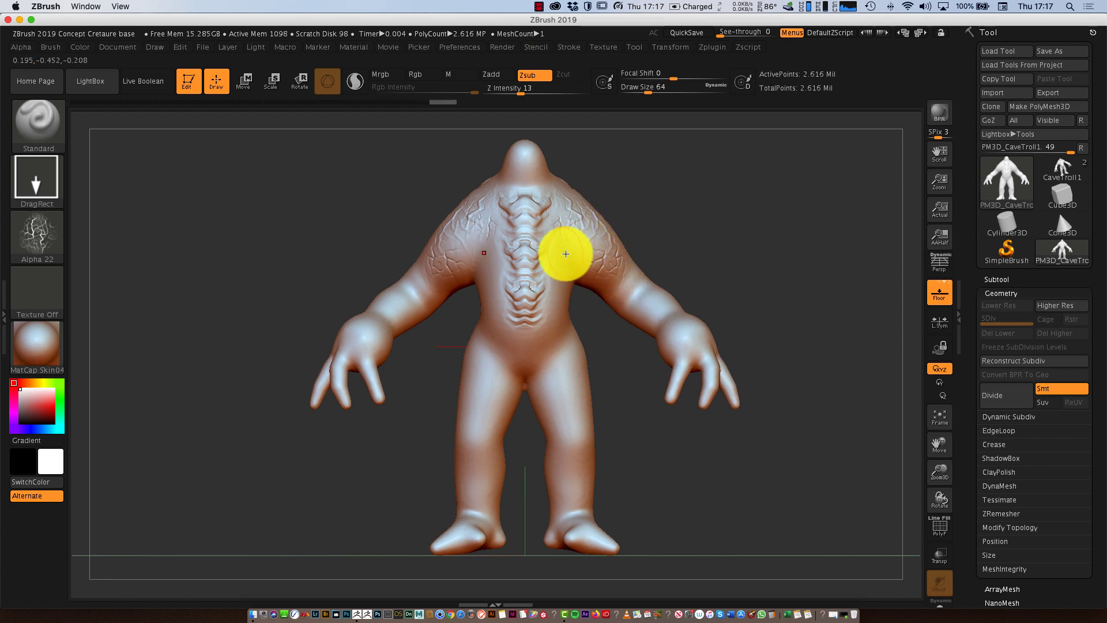
Stamp more Alpha 22 cracks over the outer shoulders and the backs of the upper arms
{"action": "left_click_drag", "start_coordinate": [660, 242], "coordinate": [763, 254], "text": "shift"}
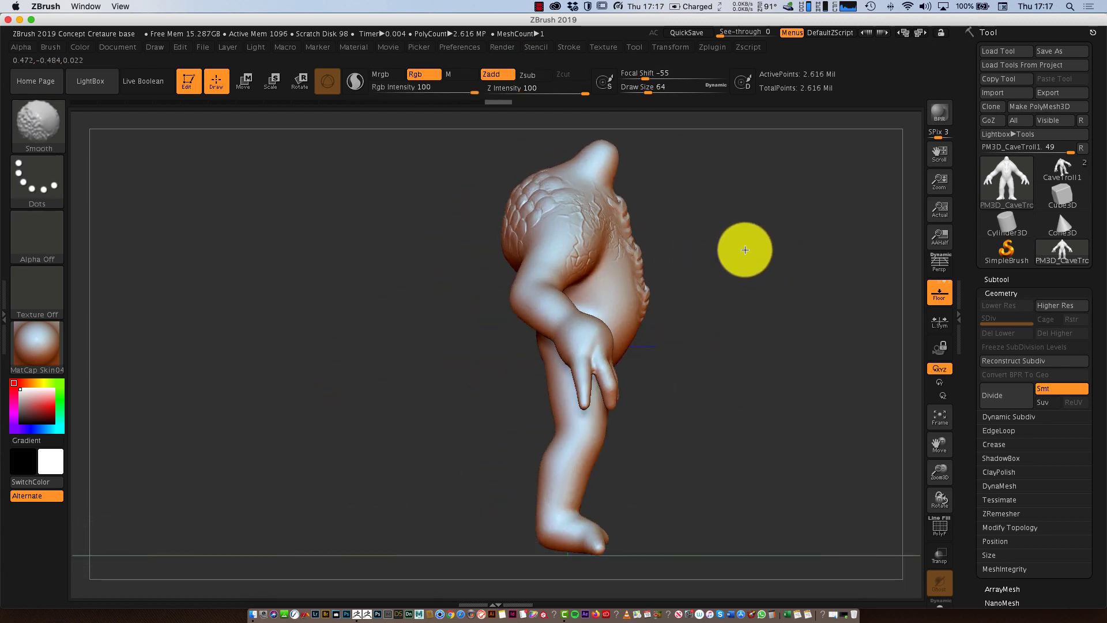
{"action": "left_click_drag", "start_coordinate": [558, 269], "coordinate": [569, 269], "text": "shift"}
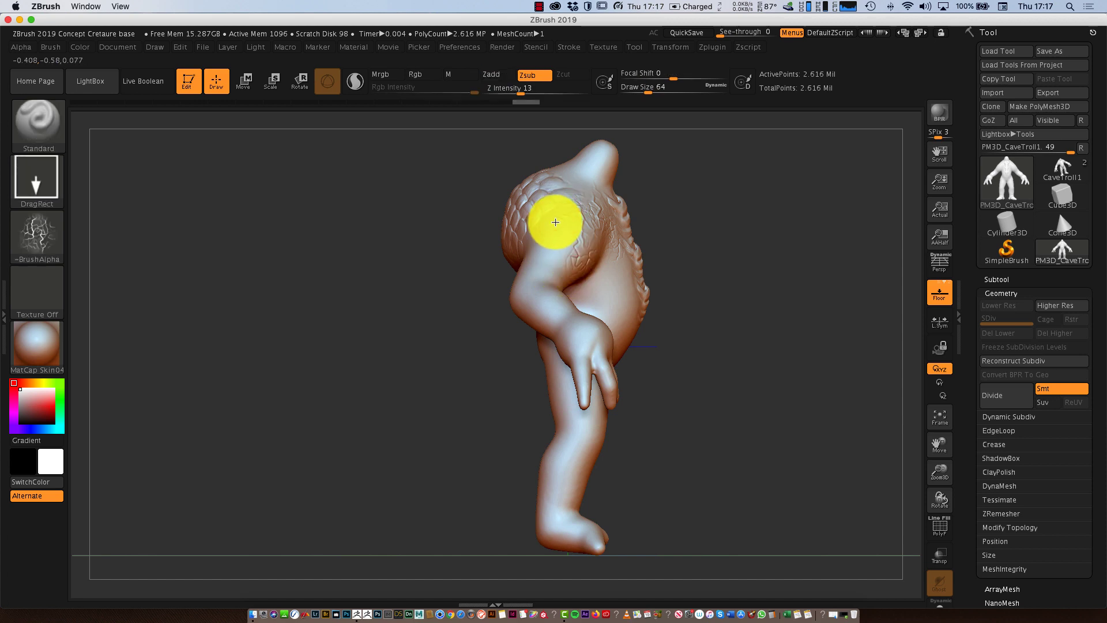
{"action": "left_click_drag", "start_coordinate": [713, 288], "coordinate": [744, 282]}
{"action": "left_click_drag", "start_coordinate": [528, 204], "coordinate": [554, 276]}
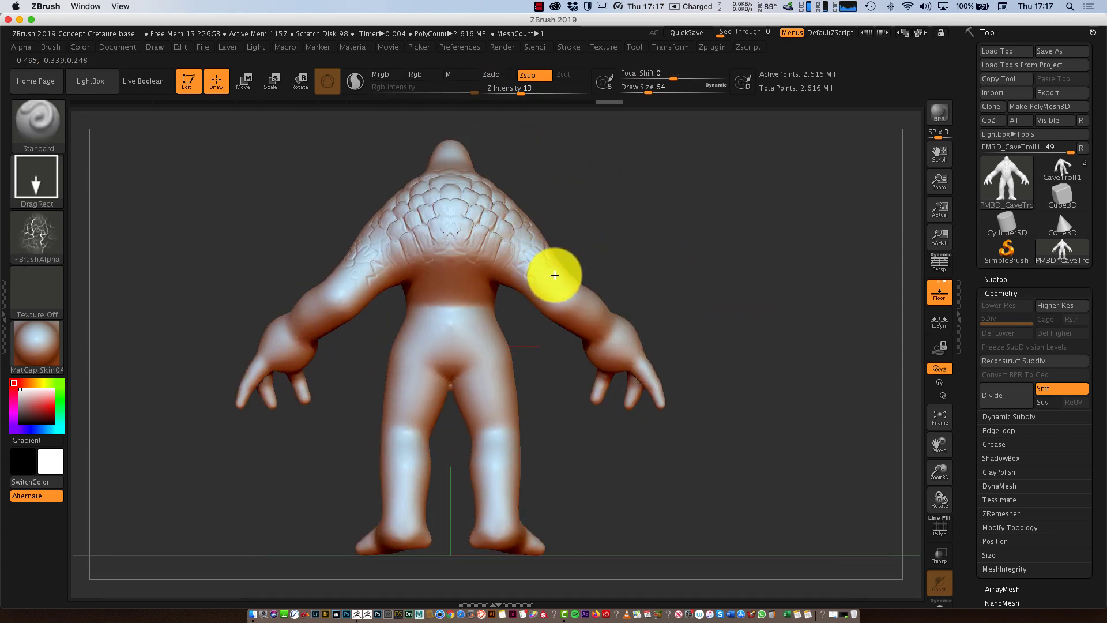
{"action": "left_click_drag", "start_coordinate": [687, 334], "coordinate": [843, 300]}
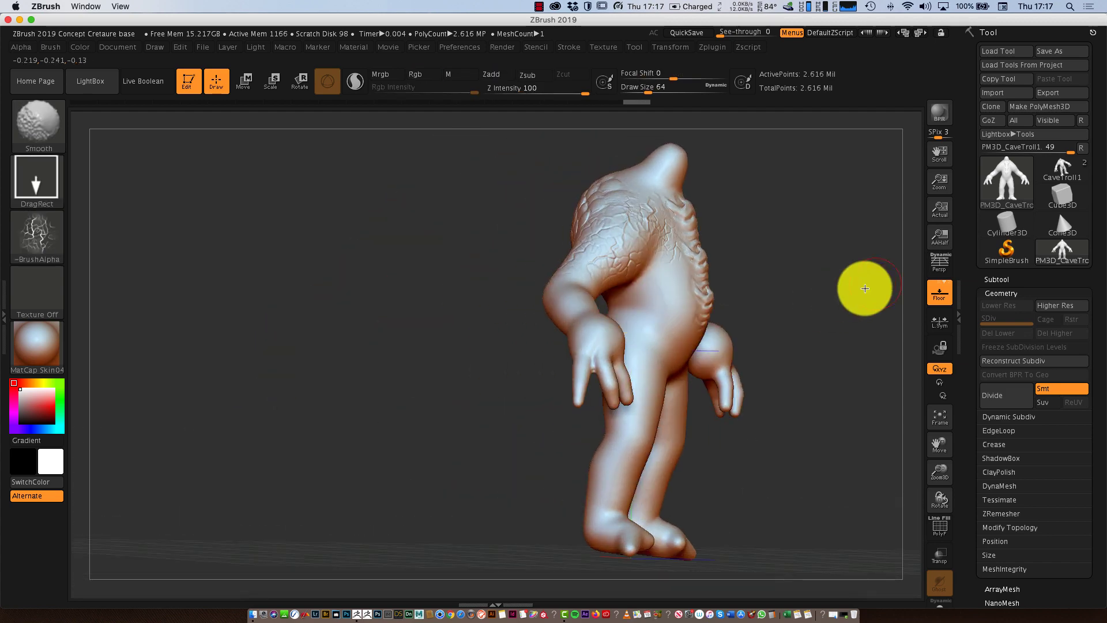
Stamp Alpha 22 cracks into the forearms and the upper thighs
{"action": "left_click", "coordinate": [940, 419]}
{"action": "left_click_drag", "start_coordinate": [833, 371], "coordinate": [773, 369], "text": "shift"}
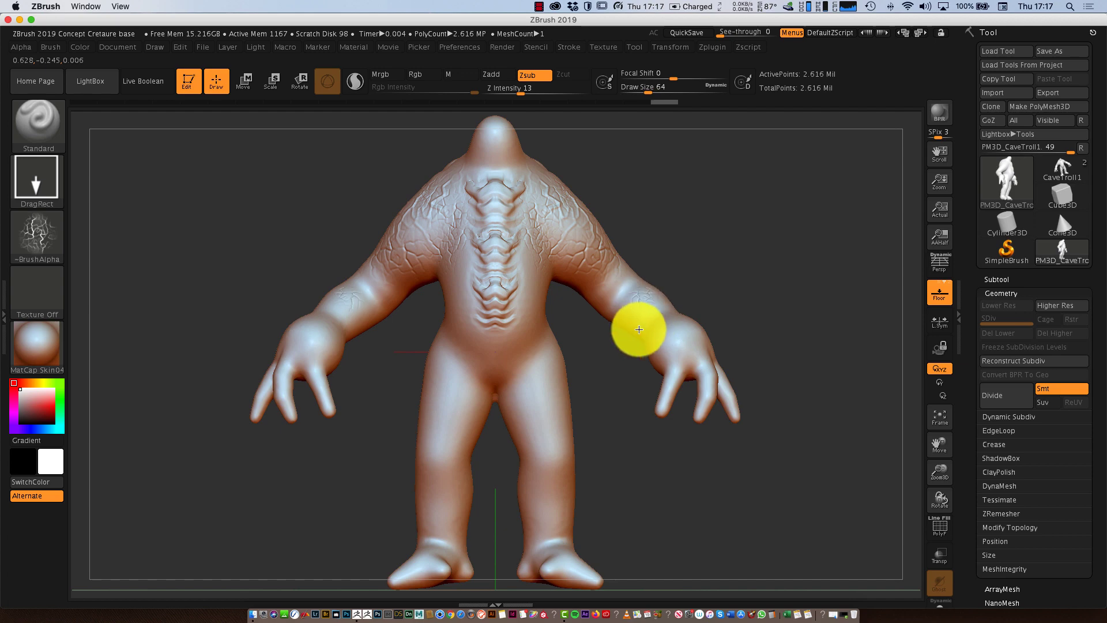
{"action": "left_click_drag", "start_coordinate": [647, 334], "coordinate": [802, 300]}
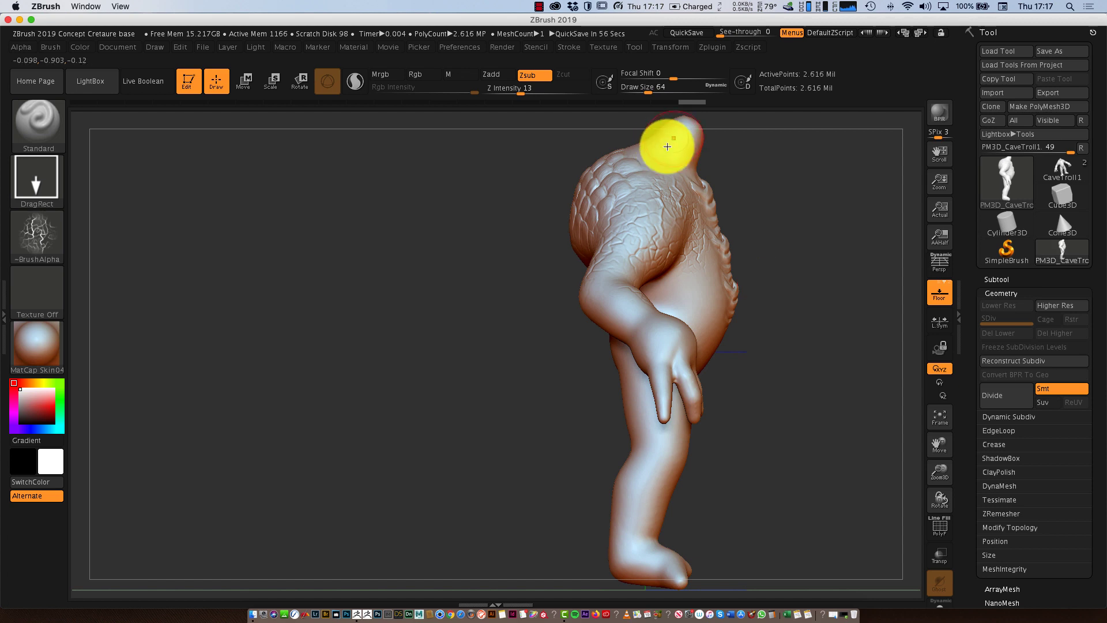
{"action": "left_click_drag", "start_coordinate": [745, 324], "coordinate": [730, 321]}
{"action": "left_click_drag", "start_coordinate": [707, 142], "coordinate": [717, 252]}
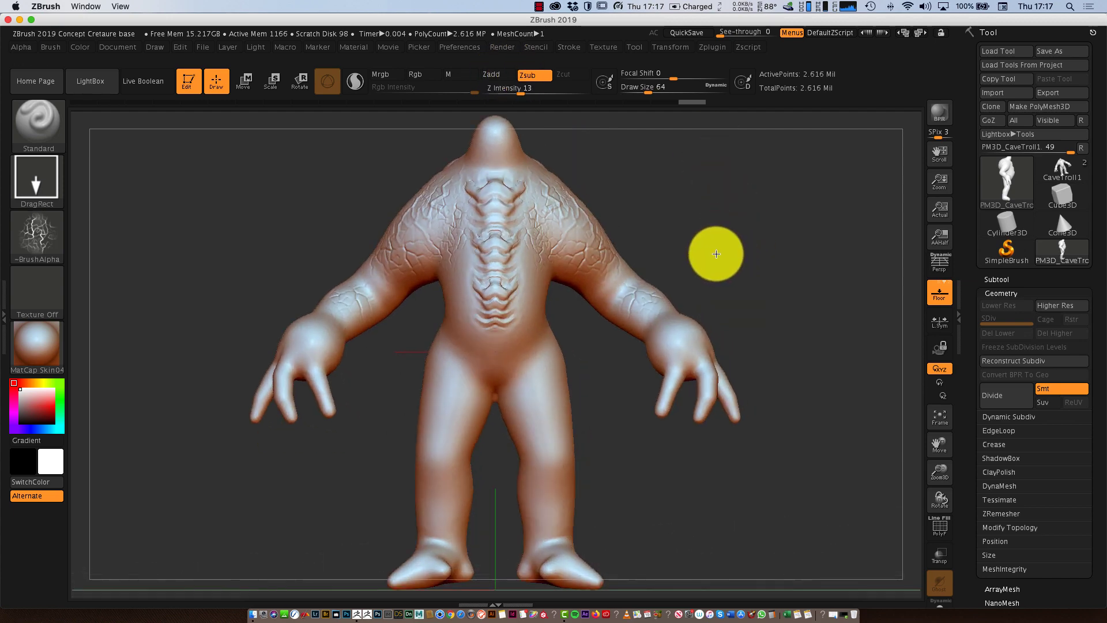
{"action": "mouse_move", "coordinate": [690, 210]}
{"action": "left_mouse_down"}
{"action": "mouse_move", "coordinate": [704, 261]}
{"action": "mouse_move", "coordinate": [736, 267]}
{"action": "mouse_move", "coordinate": [719, 272]}
{"action": "left_mouse_up"}
{"action": "key", "text": "alt"}
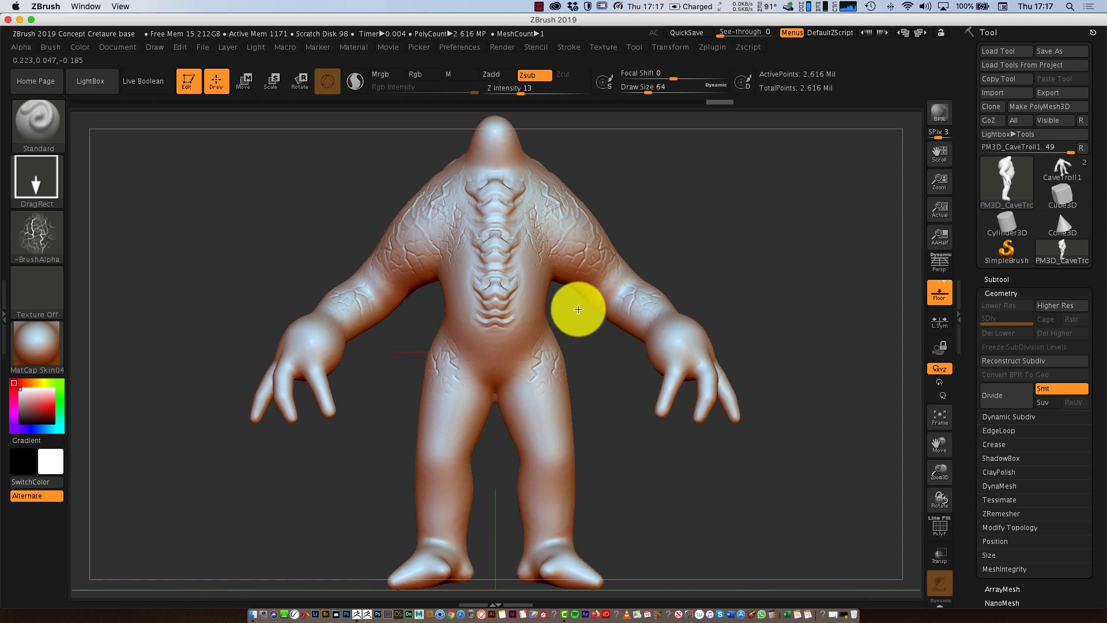
Switch to the ChiselCreature brush and stamp its Scale3 shape along both sides of the torso
{"action": "left_click", "coordinate": [50, 123]}
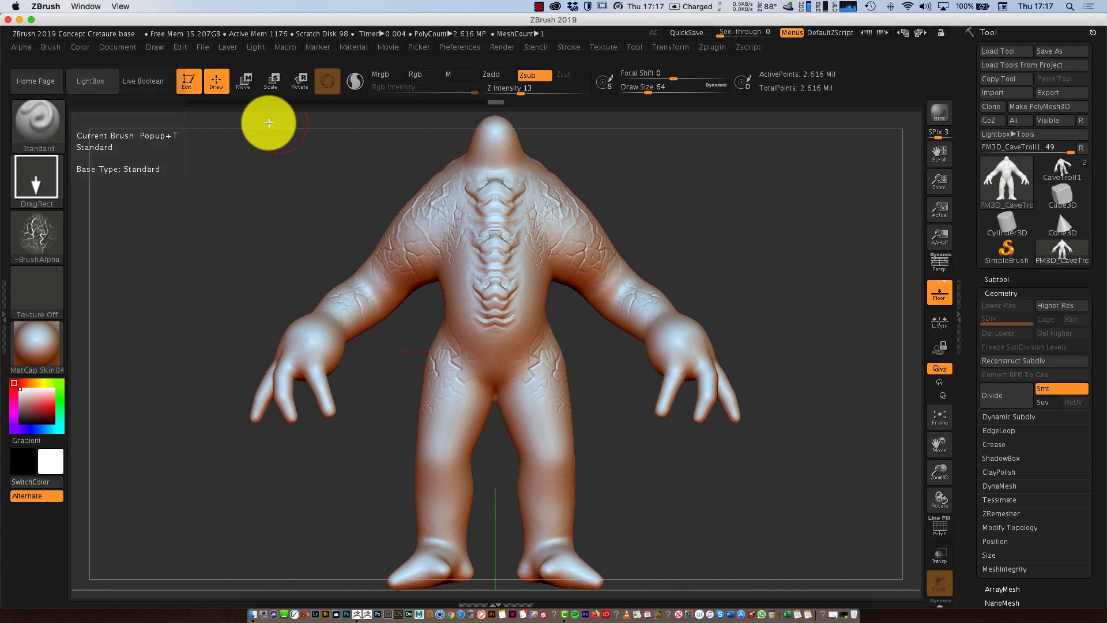
{"action": "mouse_move", "coordinate": [763, 282]}
{"action": "left_mouse_down"}
{"action": "mouse_move", "coordinate": [721, 287]}
{"action": "mouse_move", "coordinate": [766, 286]}
{"action": "mouse_move", "coordinate": [753, 284]}
{"action": "left_mouse_up"}
{"action": "left_click", "coordinate": [37, 123]}
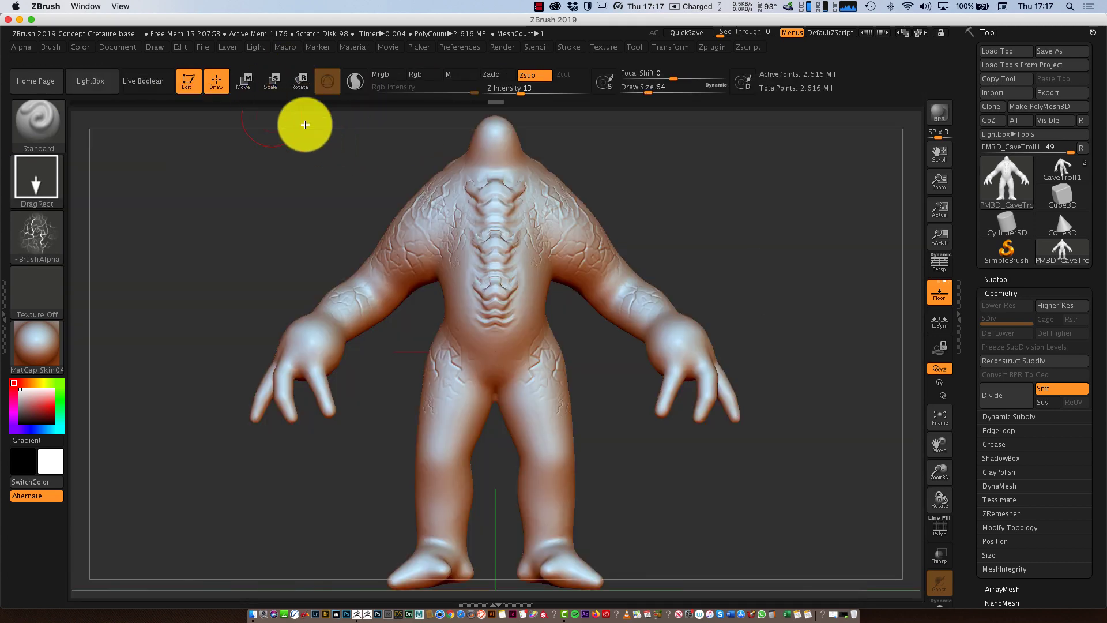
{"action": "left_click", "coordinate": [46, 126]}
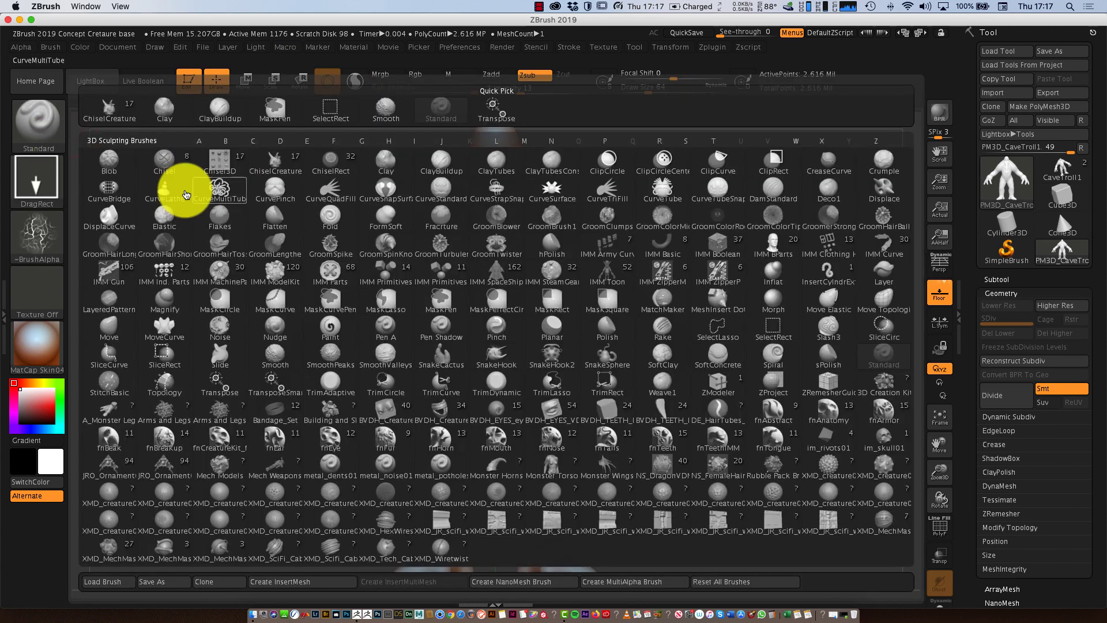
{"action": "left_click", "coordinate": [273, 163]}
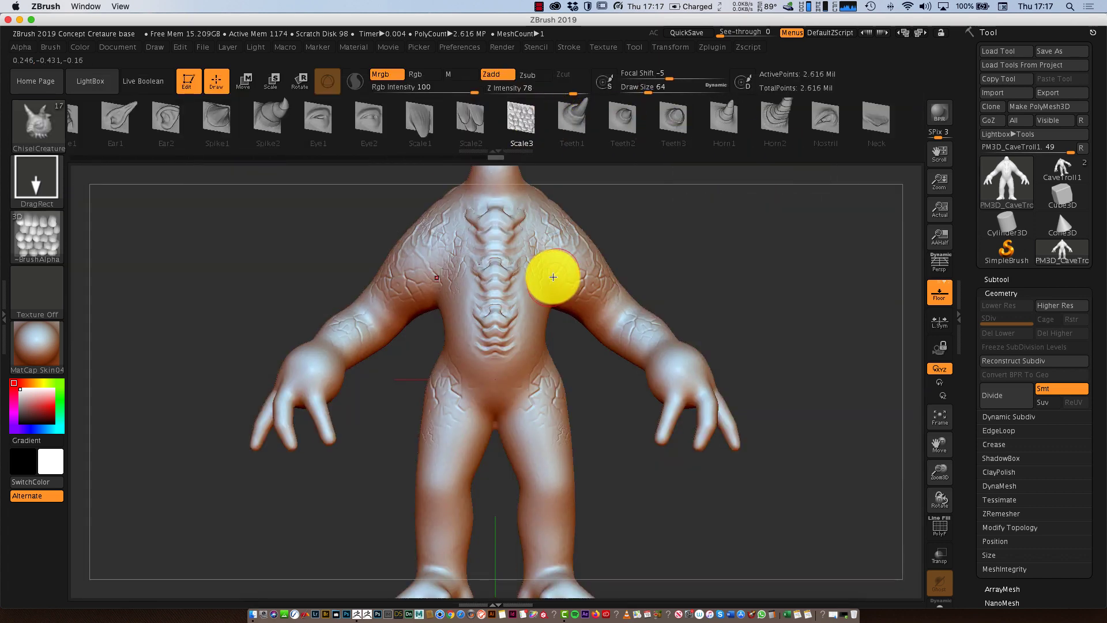
{"action": "left_click_drag", "start_coordinate": [541, 310], "coordinate": [556, 284]}
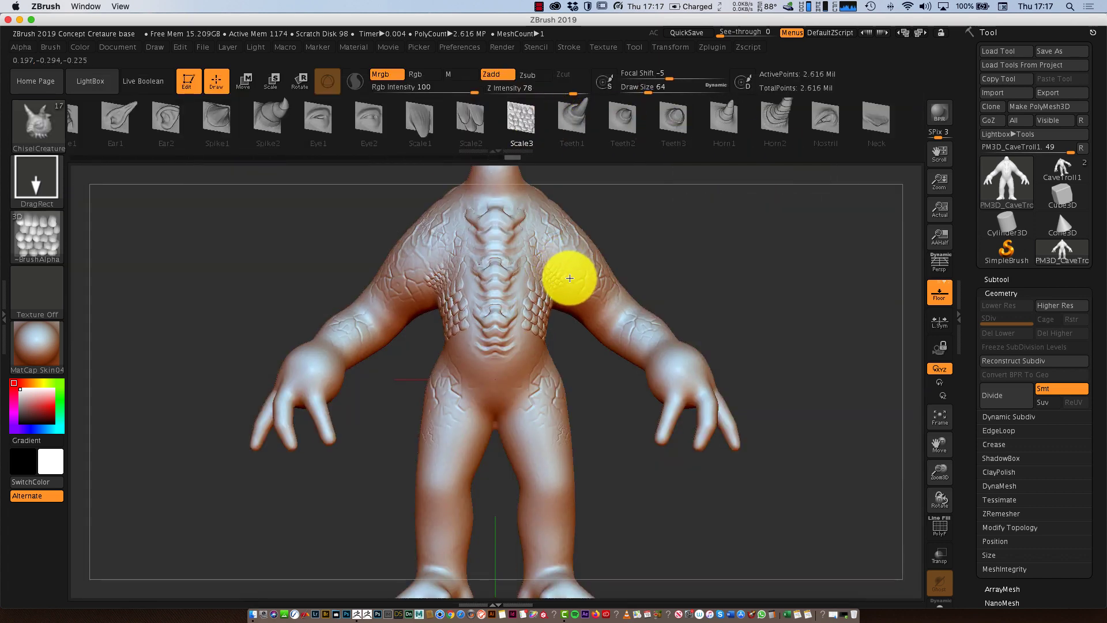
Set the Z Intensity to 32 and stamp fainter Scale3 scales across the lower abdomen
{"action": "left_click", "coordinate": [507, 112]}
{"action": "left_click", "coordinate": [538, 329]}
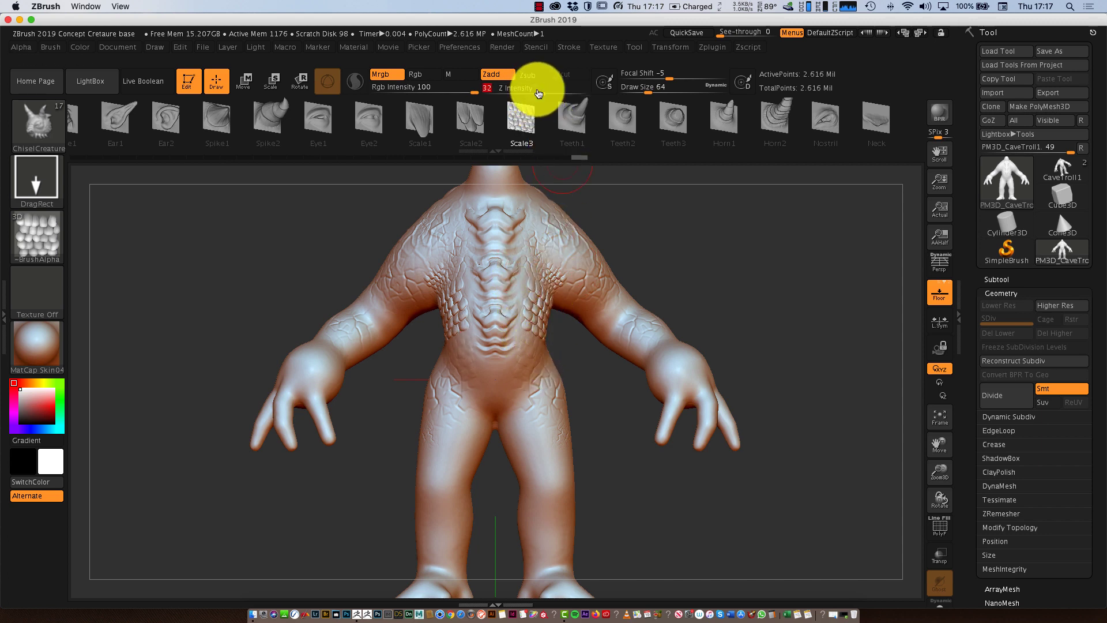
{"action": "left_click", "coordinate": [525, 268]}
{"action": "left_click_drag", "start_coordinate": [525, 293], "coordinate": [548, 376]}
Choose the Neck shape, set the Z Intensity to 52 and stamp folds down the middle of the back
{"action": "left_click", "coordinate": [882, 107]}
{"action": "left_click", "coordinate": [811, 259]}
{"action": "left_click_drag", "start_coordinate": [811, 259], "coordinate": [687, 302]}
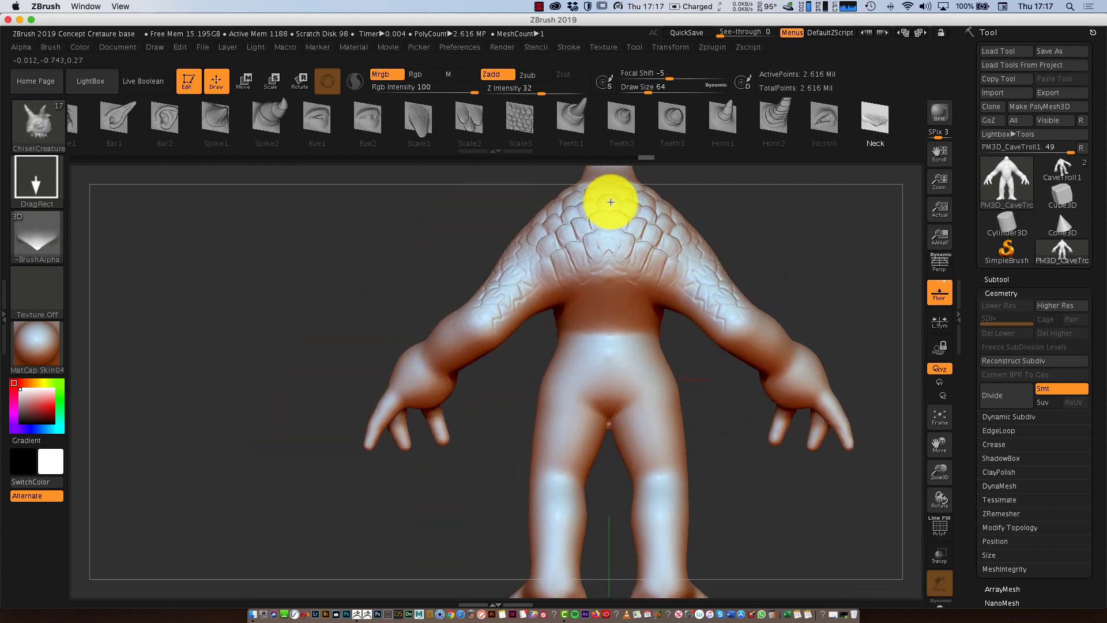
{"action": "left_click_drag", "start_coordinate": [541, 90], "coordinate": [557, 90]}
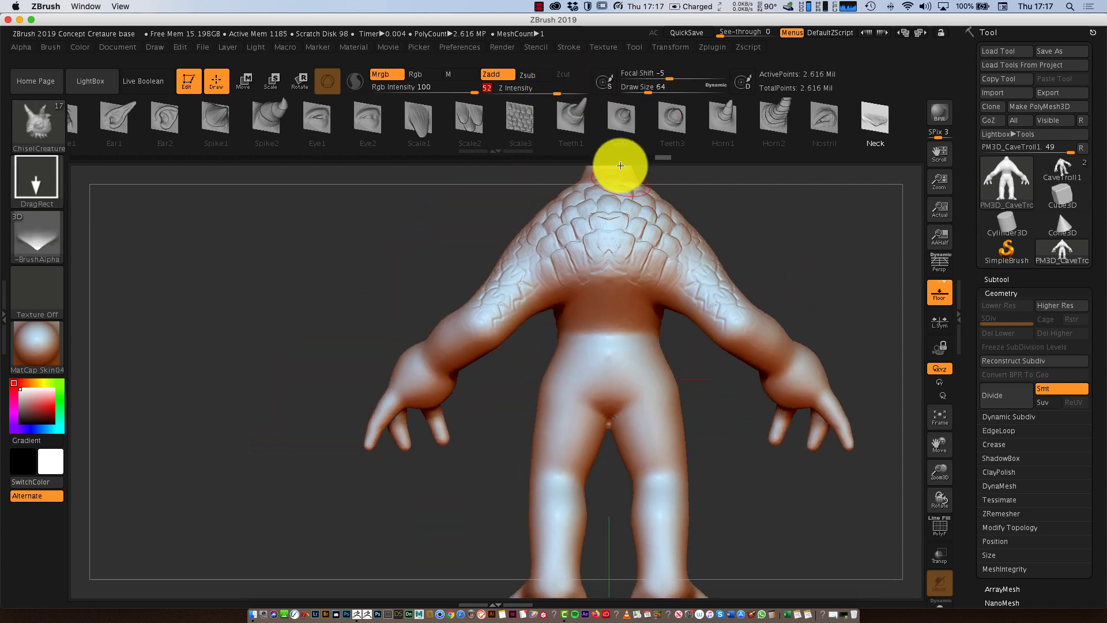
{"action": "left_click_drag", "start_coordinate": [623, 198], "coordinate": [606, 299]}
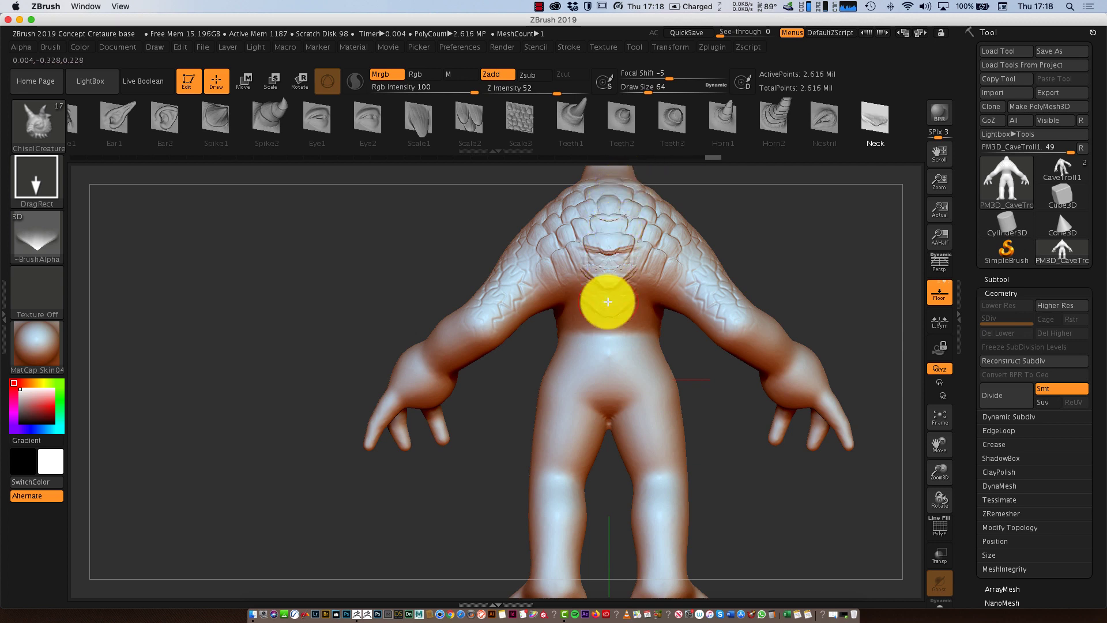
{"action": "left_click_drag", "start_coordinate": [612, 340], "coordinate": [610, 369]}
Set the Z Intensity to 64 and stamp a row of Neck ridges down the outer thighs
{"action": "left_click", "coordinate": [510, 291]}
{"action": "left_click_drag", "start_coordinate": [520, 289], "coordinate": [429, 365]}
{"action": "left_click", "coordinate": [787, 365]}
{"action": "left_click_drag", "start_coordinate": [829, 303], "coordinate": [888, 335]}
{"action": "left_click_drag", "start_coordinate": [874, 418], "coordinate": [949, 408]}
{"action": "left_click", "coordinate": [941, 414]}
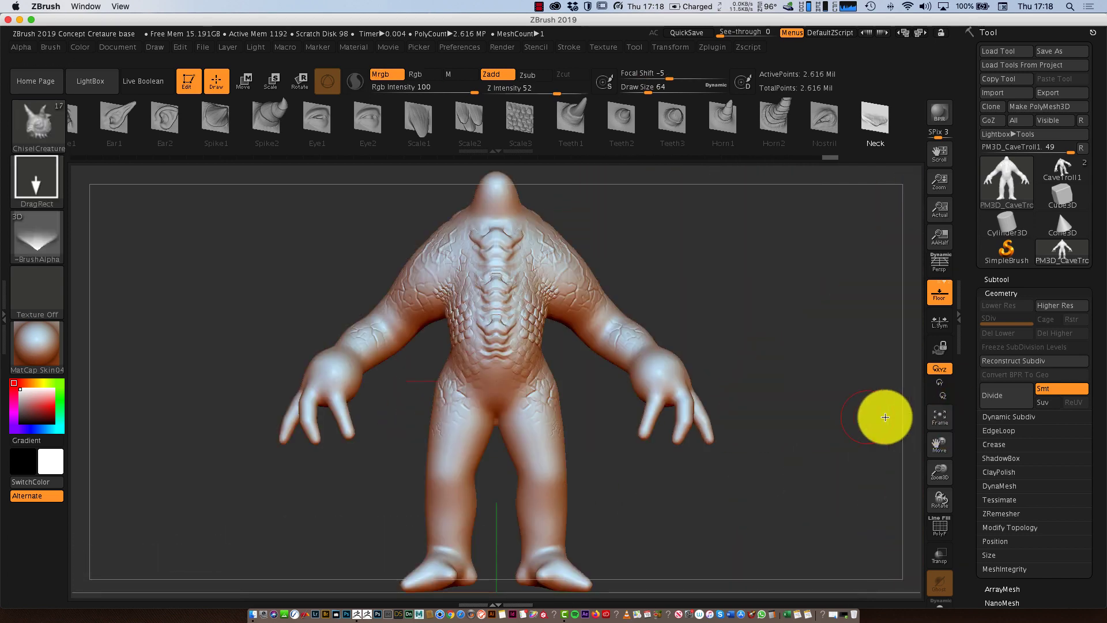
{"action": "left_click_drag", "start_coordinate": [593, 437], "coordinate": [496, 424]}
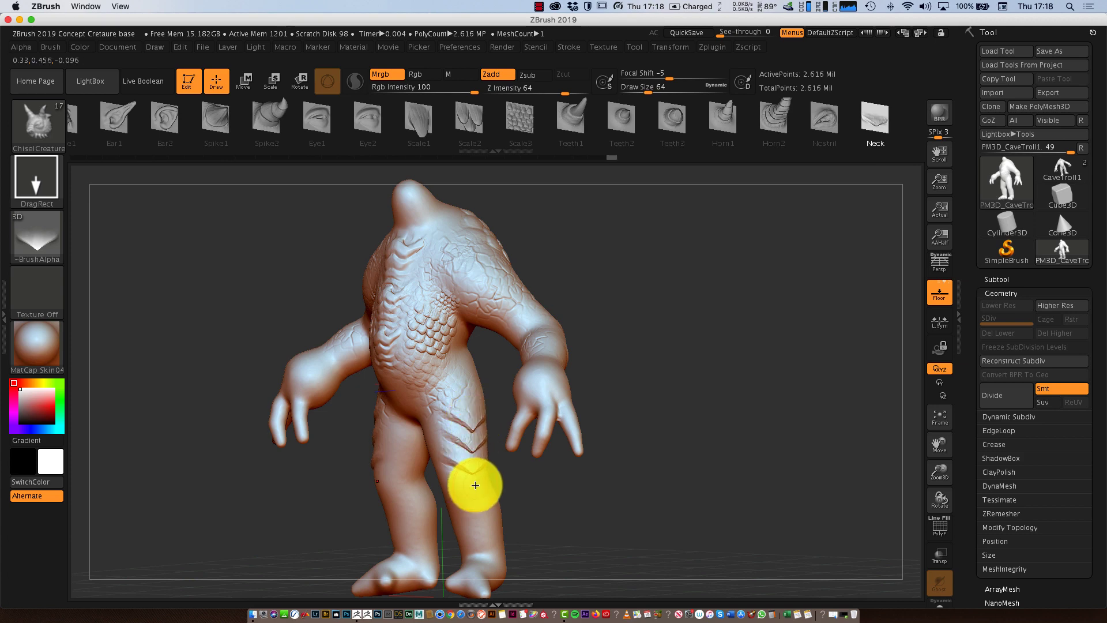
{"action": "mouse_move", "coordinate": [537, 493]}
{"action": "left_mouse_down"}
{"action": "mouse_move", "coordinate": [615, 524]}
{"action": "mouse_move", "coordinate": [623, 507]}
{"action": "left_mouse_up"}
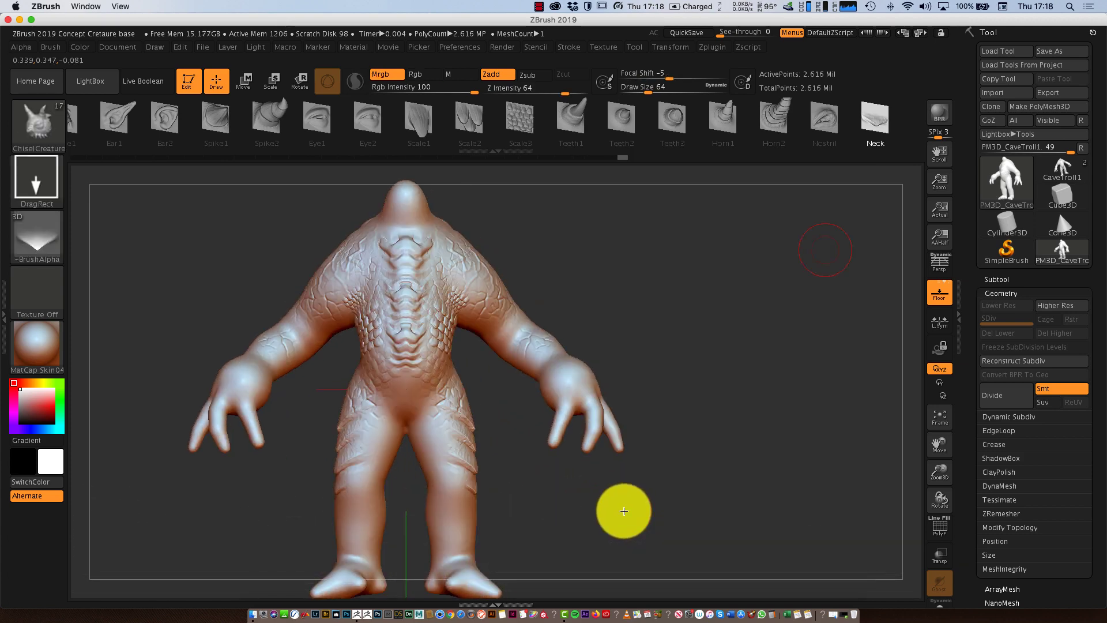
Choose the Teeth3 shape and stamp round bumps on the tops of the shoulders and along the forearms
{"action": "left_click", "coordinate": [672, 115]}
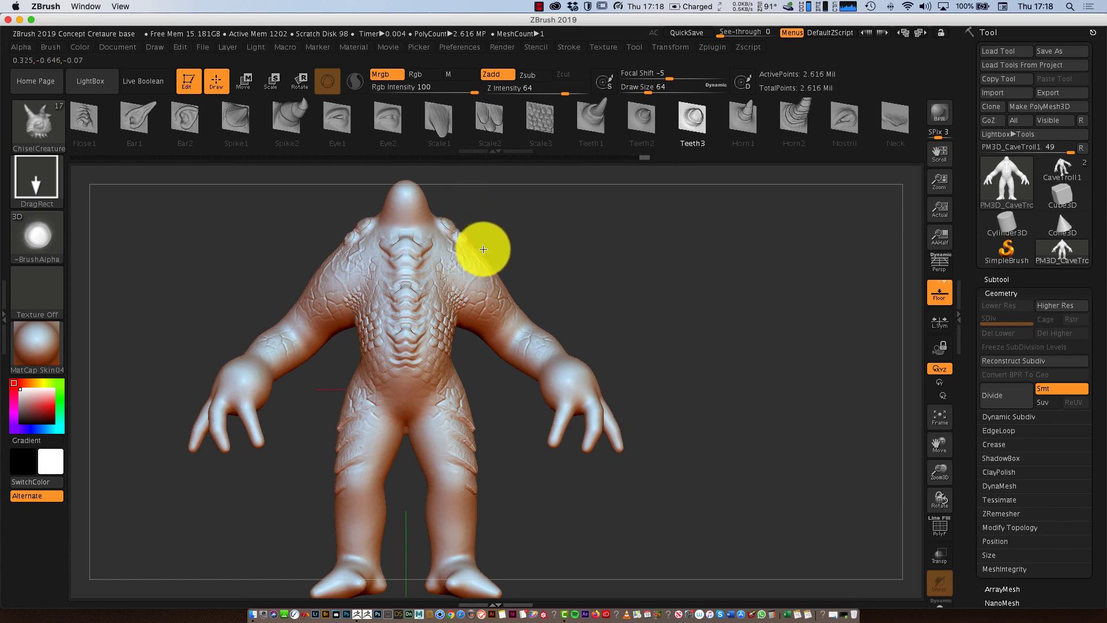
{"action": "left_click_drag", "start_coordinate": [571, 309], "coordinate": [547, 326]}
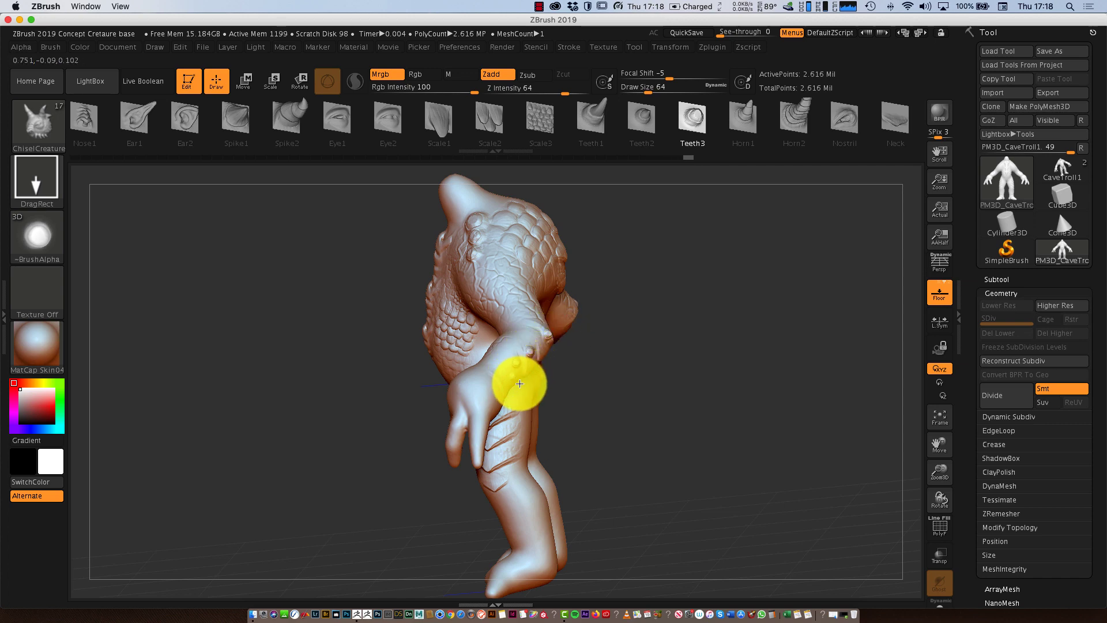
{"action": "left_click_drag", "start_coordinate": [598, 383], "coordinate": [679, 361]}
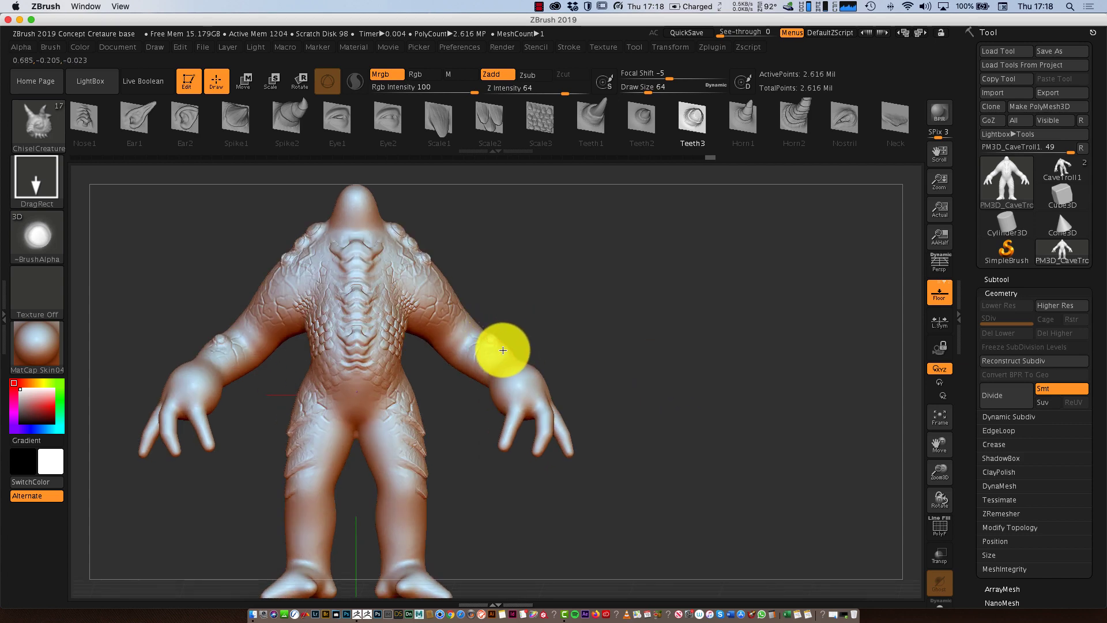
{"action": "left_click_drag", "start_coordinate": [632, 413], "coordinate": [650, 452]}
Compare the original CaveTroll1 tool and its subtools with the sculpted PM3D_CaveTroll1, ending on the sculpted polymesh
{"action": "left_click", "coordinate": [1061, 168]}
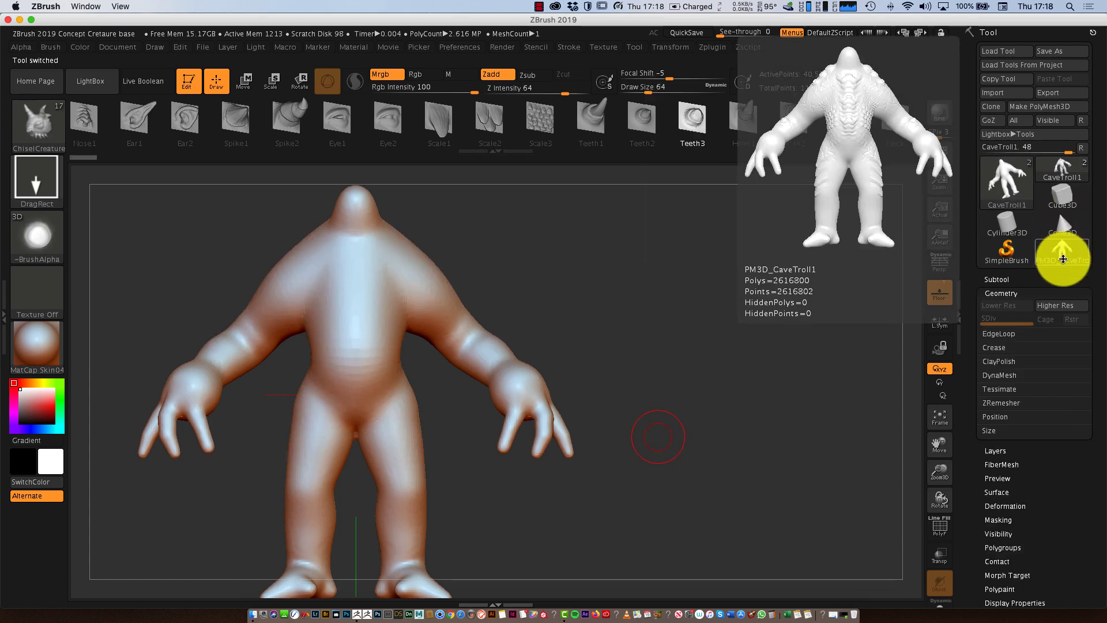
{"action": "left_click", "coordinate": [1008, 279]}
{"action": "mouse_move", "coordinate": [1039, 346]}
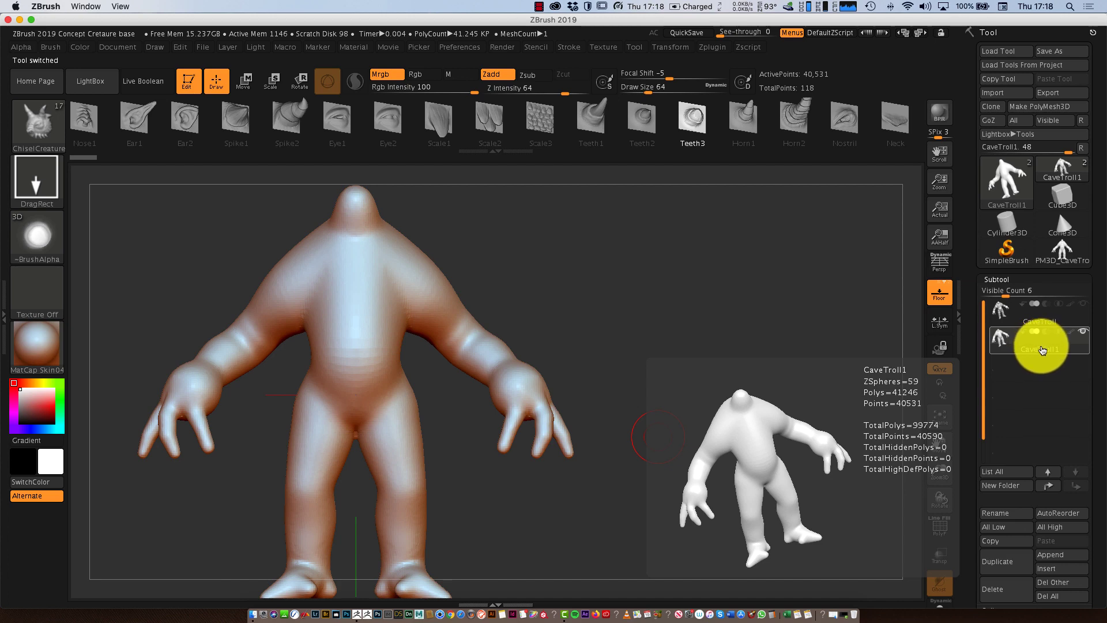
{"action": "left_click", "coordinate": [1062, 248]}
{"action": "mouse_move", "coordinate": [770, 348]}
{"action": "left_mouse_down"}
{"action": "mouse_move", "coordinate": [734, 348]}
{"action": "mouse_move", "coordinate": [771, 348]}
{"action": "left_mouse_up"}
{"action": "left_click", "coordinate": [1062, 169]}
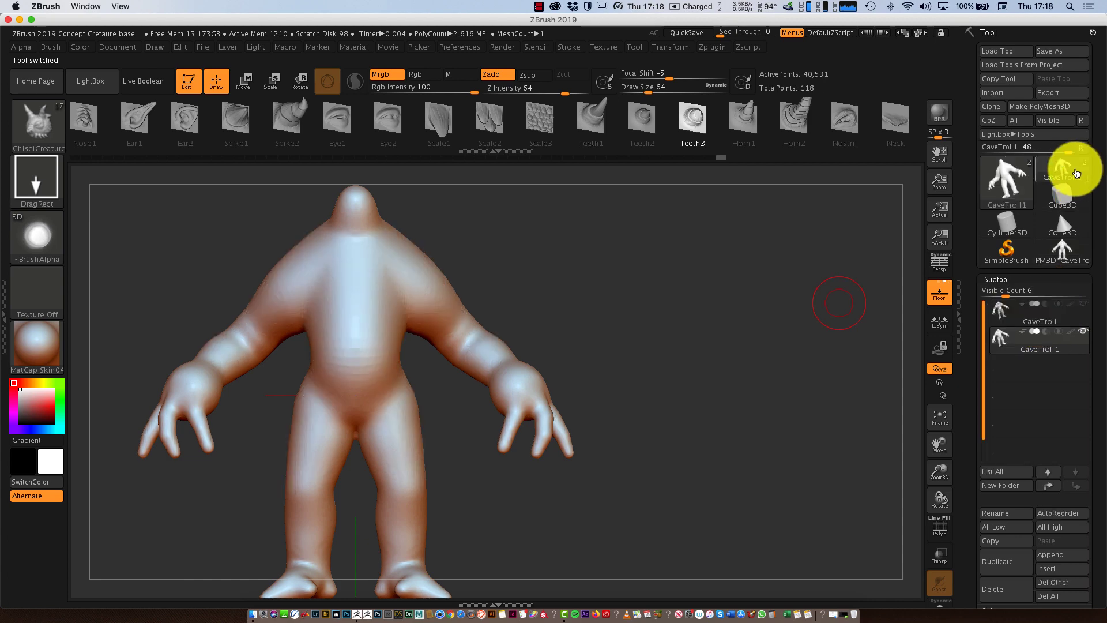
{"action": "mouse_move", "coordinate": [1053, 351]}
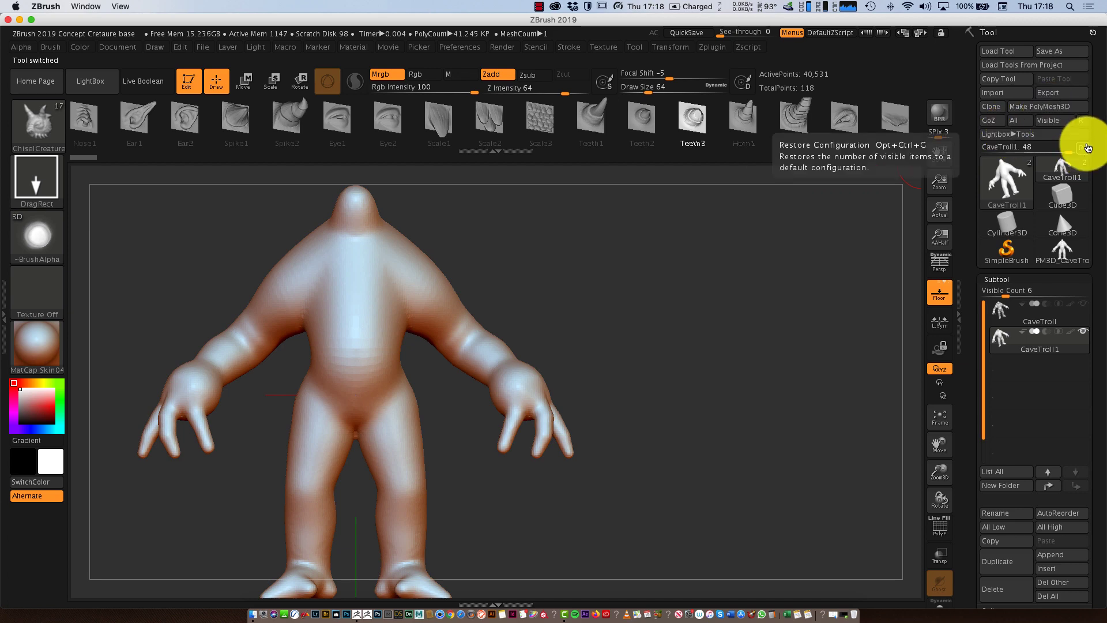
{"action": "left_click", "coordinate": [1065, 255]}
{"action": "mouse_move", "coordinate": [652, 452]}
{"action": "left_mouse_down"}
{"action": "mouse_move", "coordinate": [583, 440]}
{"action": "mouse_move", "coordinate": [624, 456]}
{"action": "mouse_move", "coordinate": [661, 452]}
{"action": "left_mouse_up"}
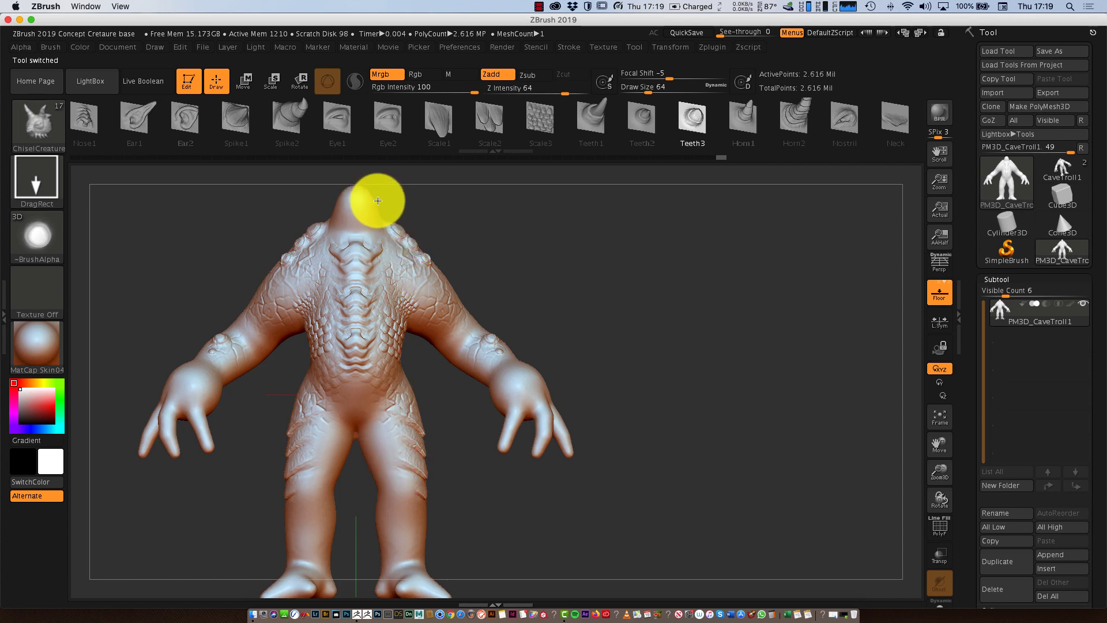
Stamp small Teeth3 bumps around the base of the head and around both wrists
{"action": "left_click_drag", "start_coordinate": [934, 469], "coordinate": [926, 511]}
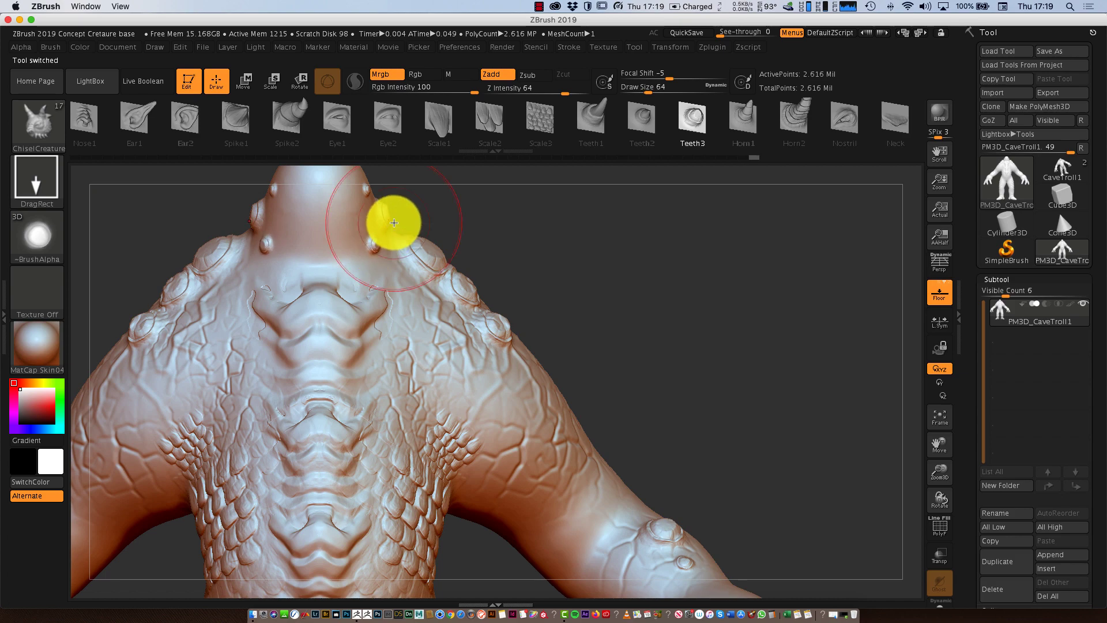
{"action": "left_click_drag", "start_coordinate": [697, 425], "coordinate": [729, 412]}
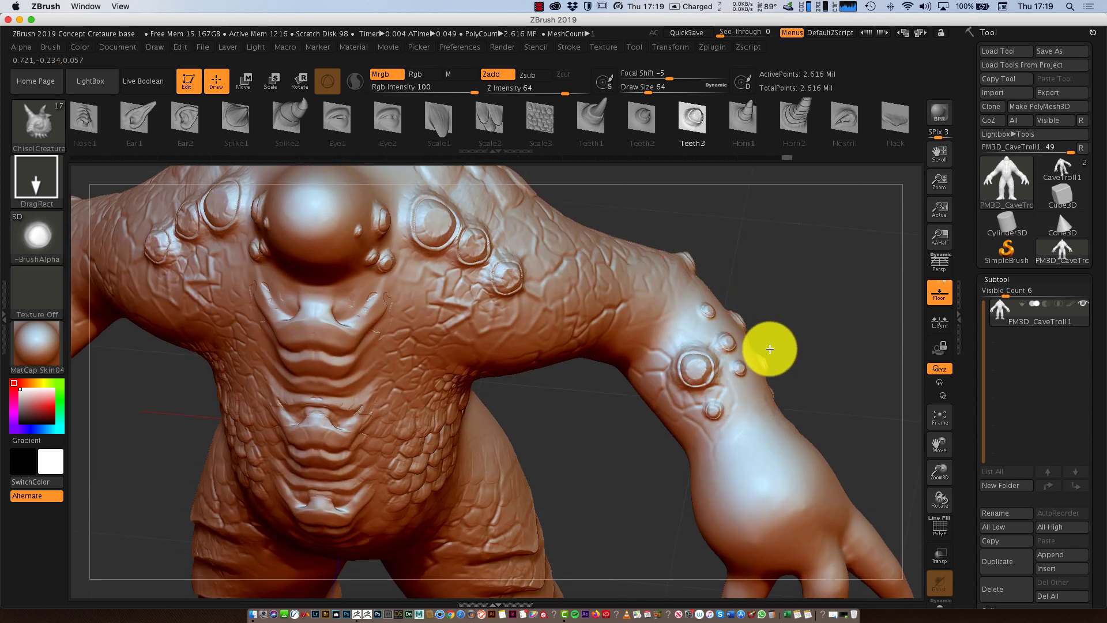
{"action": "left_click_drag", "start_coordinate": [820, 398], "coordinate": [828, 311]}
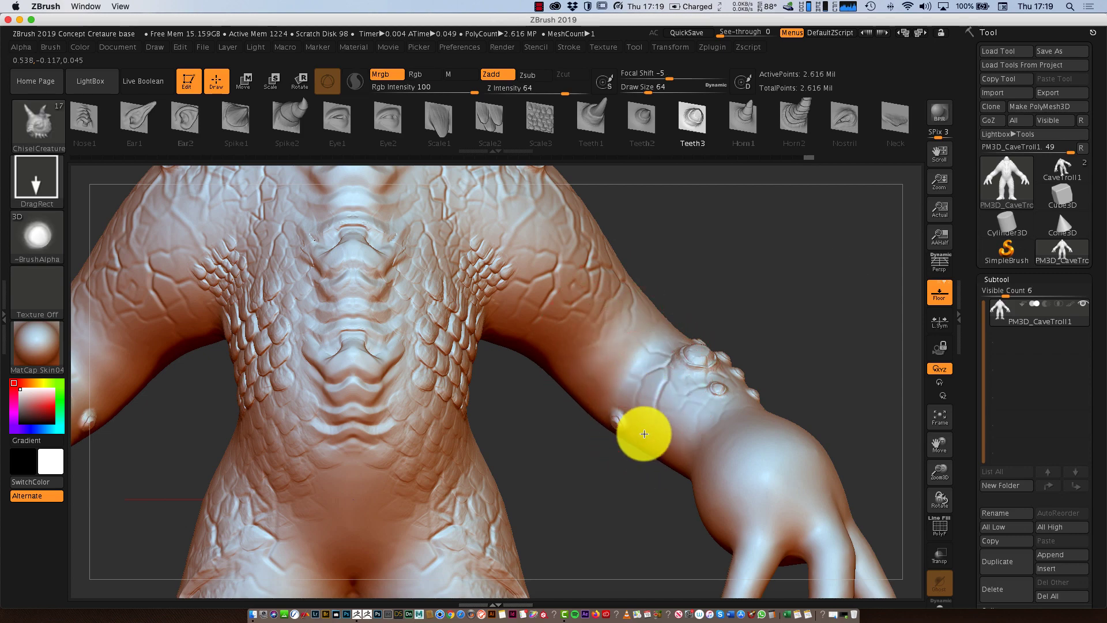
{"action": "left_click_drag", "start_coordinate": [665, 448], "coordinate": [688, 416]}
{"action": "left_click_drag", "start_coordinate": [798, 416], "coordinate": [811, 464]}
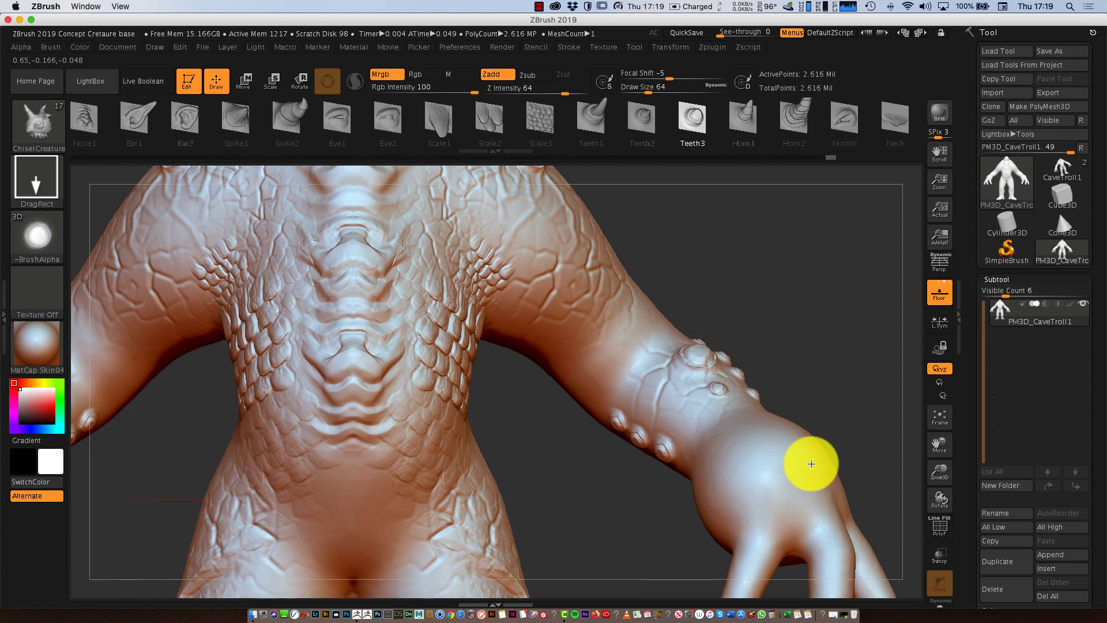
Stamp a row of Teeth3 bumps down each flank behind the scales and frame the whole figure
{"action": "mouse_move", "coordinate": [828, 388]}
{"action": "left_mouse_down"}
{"action": "mouse_move", "coordinate": [773, 328]}
{"action": "mouse_move", "coordinate": [788, 384]}
{"action": "mouse_move", "coordinate": [773, 388]}
{"action": "left_mouse_up"}
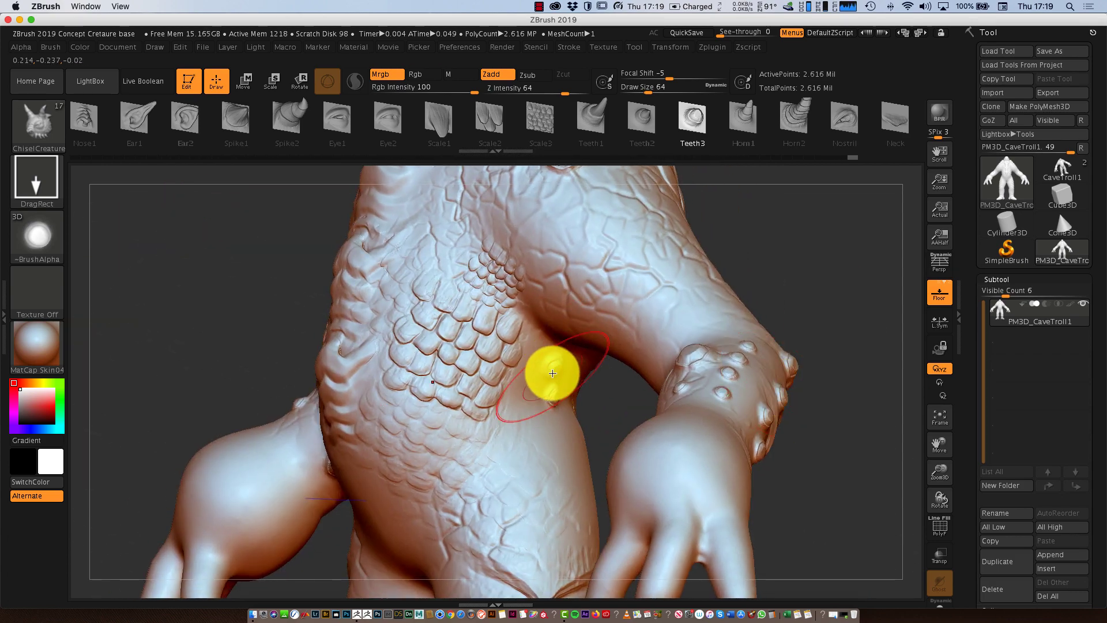
{"action": "left_click_drag", "start_coordinate": [555, 418], "coordinate": [555, 398]}
{"action": "left_click_drag", "start_coordinate": [566, 444], "coordinate": [561, 418]}
{"action": "left_click_drag", "start_coordinate": [576, 468], "coordinate": [571, 431]}
{"action": "left_click_drag", "start_coordinate": [760, 289], "coordinate": [790, 303]}
{"action": "left_click", "coordinate": [937, 426]}
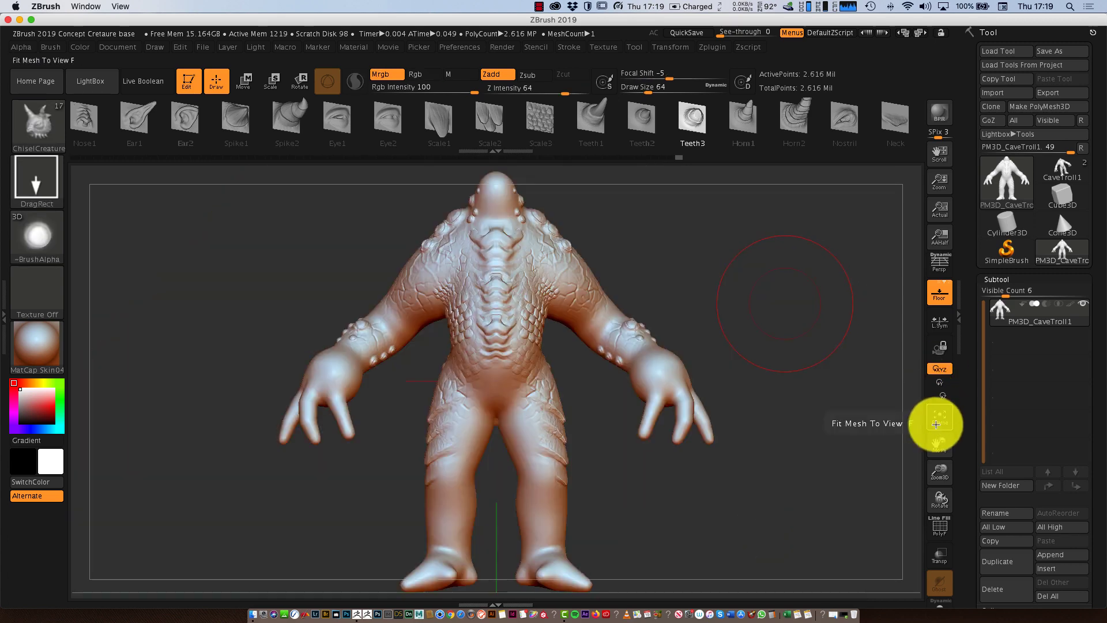
{"action": "left_click_drag", "start_coordinate": [786, 348], "coordinate": [775, 311], "text": "shift"}
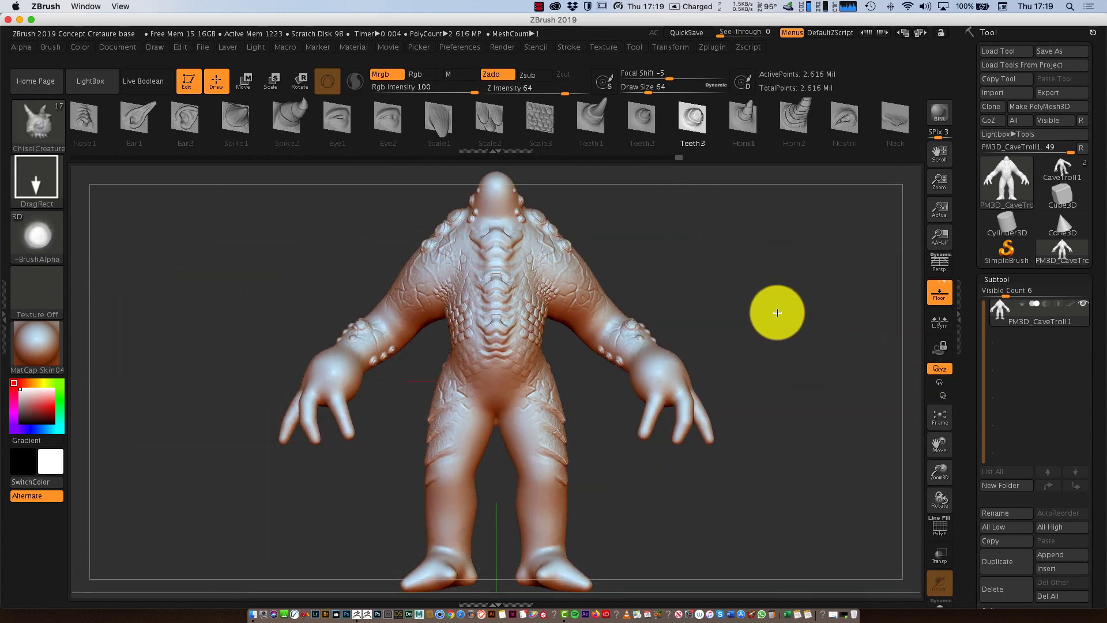
{"action": "left_click", "coordinate": [241, 123]}
{"action": "left_click_drag", "start_coordinate": [713, 276], "coordinate": [573, 258]}
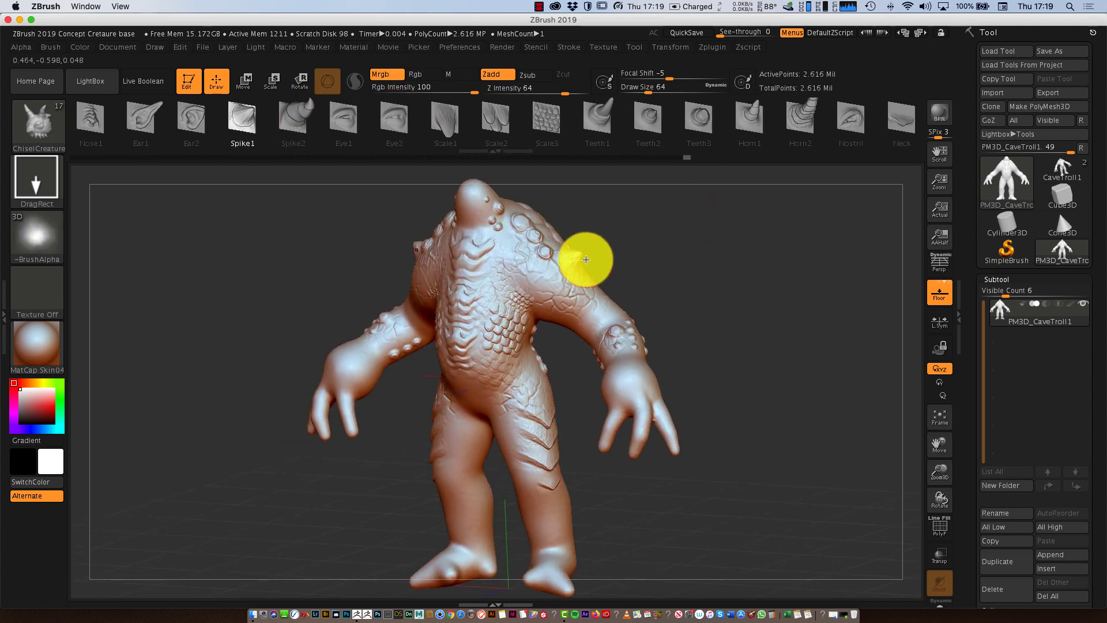
{"action": "mouse_move", "coordinate": [711, 328]}
{"action": "left_mouse_down"}
{"action": "mouse_move", "coordinate": [741, 306]}
{"action": "mouse_move", "coordinate": [704, 346]}
{"action": "mouse_move", "coordinate": [593, 309]}
{"action": "mouse_move", "coordinate": [738, 234]}
{"action": "left_mouse_up"}
{"action": "key", "text": "ctrl+z"}
Stamp Teeth2 bumps along the backs of the arms and, using the Dots stroke, on the back of both hips
{"action": "left_click", "coordinate": [648, 118]}
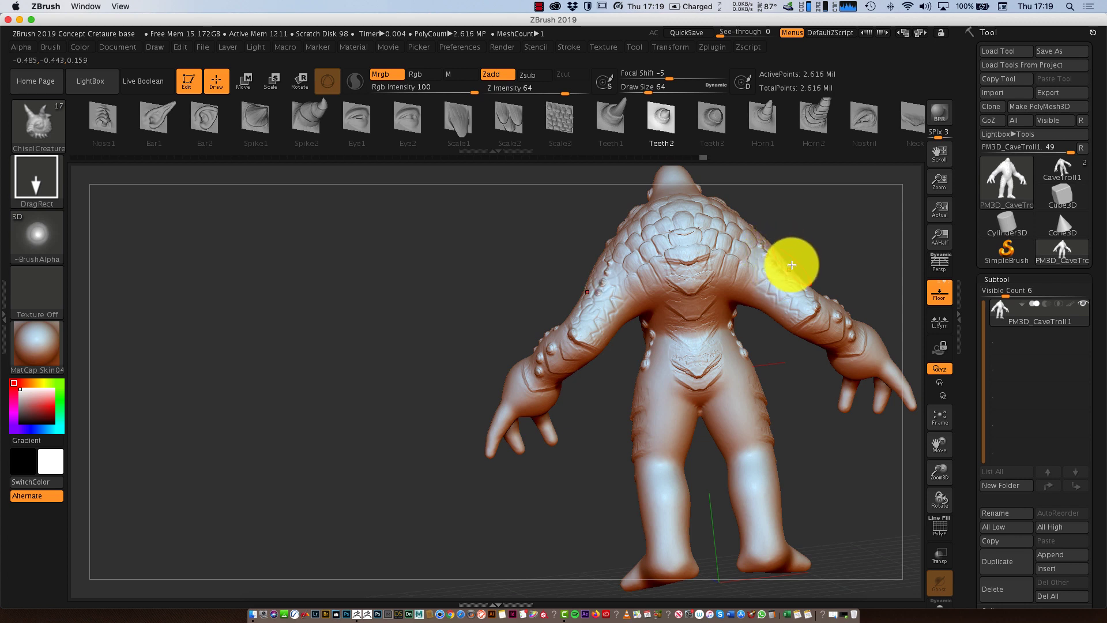
{"action": "left_click", "coordinate": [37, 181]}
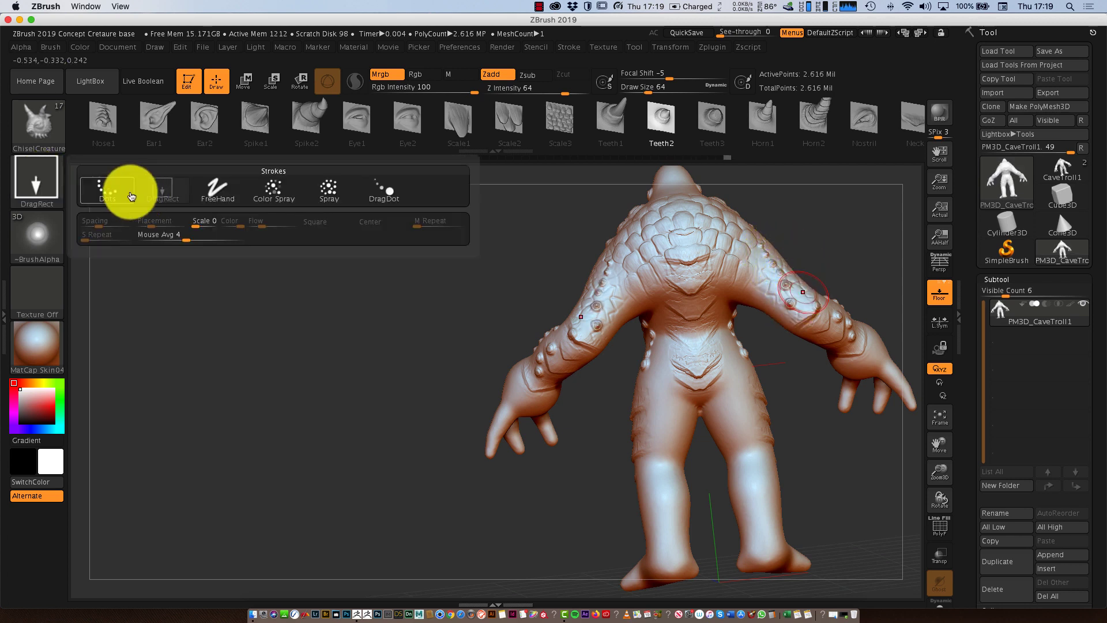
{"action": "left_click", "coordinate": [121, 190]}
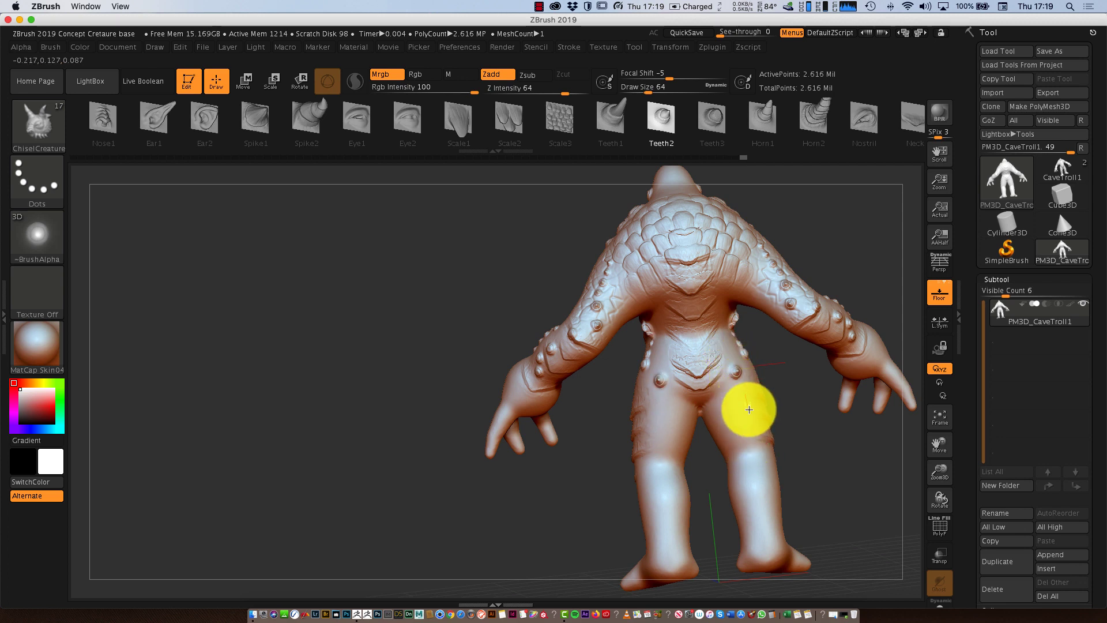
With the FreeHand stroke, stamp Teeth2 bumps along the sides of the lower back and down the backs of the legs, and frame the figure
{"action": "left_click", "coordinate": [37, 181]}
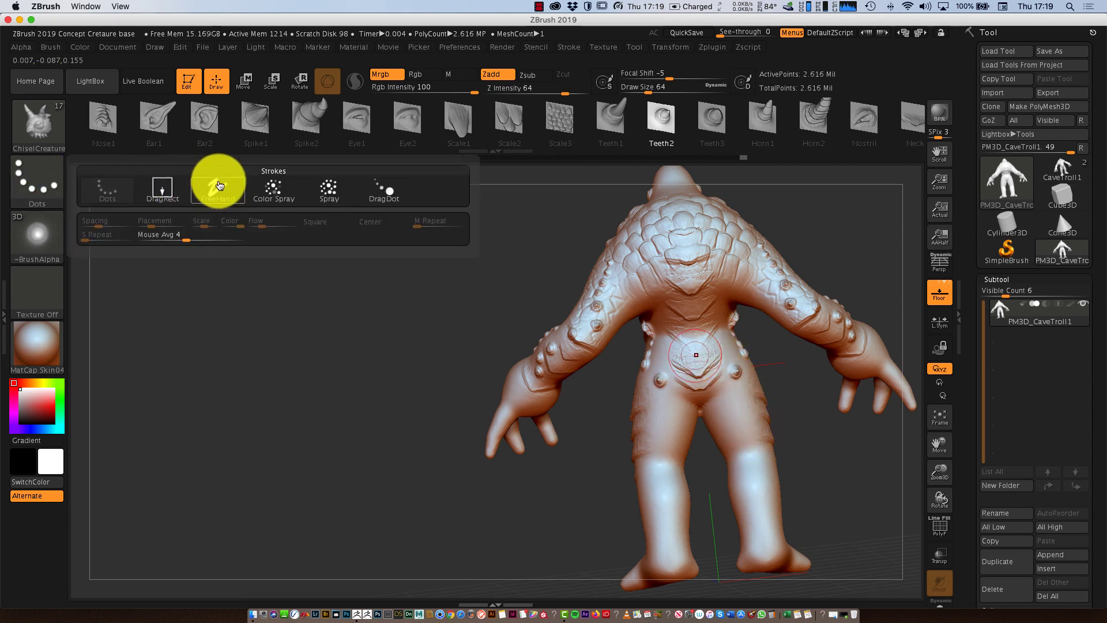
{"action": "left_click", "coordinate": [218, 183]}
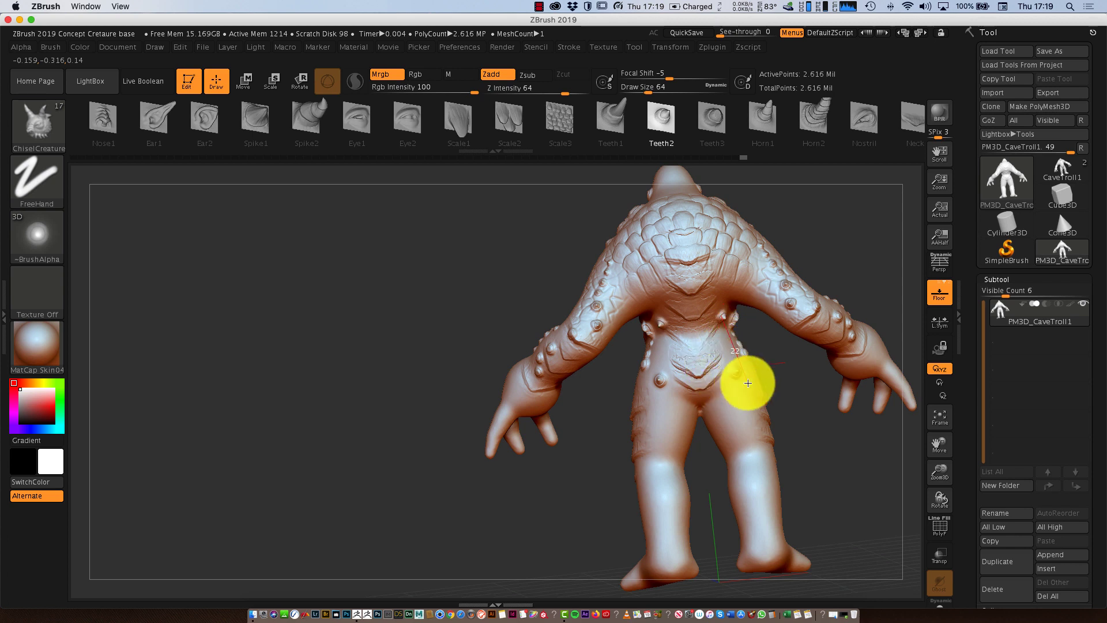
{"action": "left_click_drag", "start_coordinate": [734, 404], "coordinate": [746, 444]}
{"action": "left_click", "coordinate": [756, 471]}
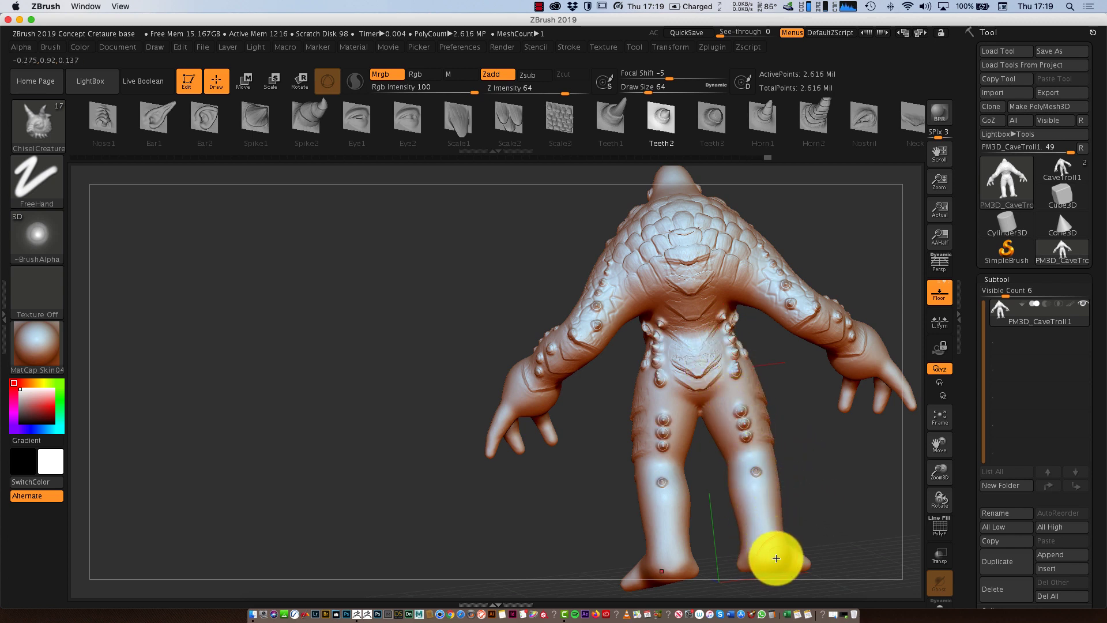
{"action": "left_click_drag", "start_coordinate": [760, 525], "coordinate": [860, 432]}
{"action": "left_click", "coordinate": [937, 416]}
{"action": "mouse_move", "coordinate": [740, 454]}
{"action": "left_mouse_down"}
{"action": "mouse_move", "coordinate": [682, 465]}
{"action": "mouse_move", "coordinate": [706, 477]}
{"action": "mouse_move", "coordinate": [769, 462]}
{"action": "mouse_move", "coordinate": [682, 461]}
{"action": "mouse_move", "coordinate": [795, 458]}
{"action": "mouse_move", "coordinate": [768, 475]}
{"action": "mouse_move", "coordinate": [736, 469]}
{"action": "mouse_move", "coordinate": [788, 461]}
{"action": "left_mouse_up"}
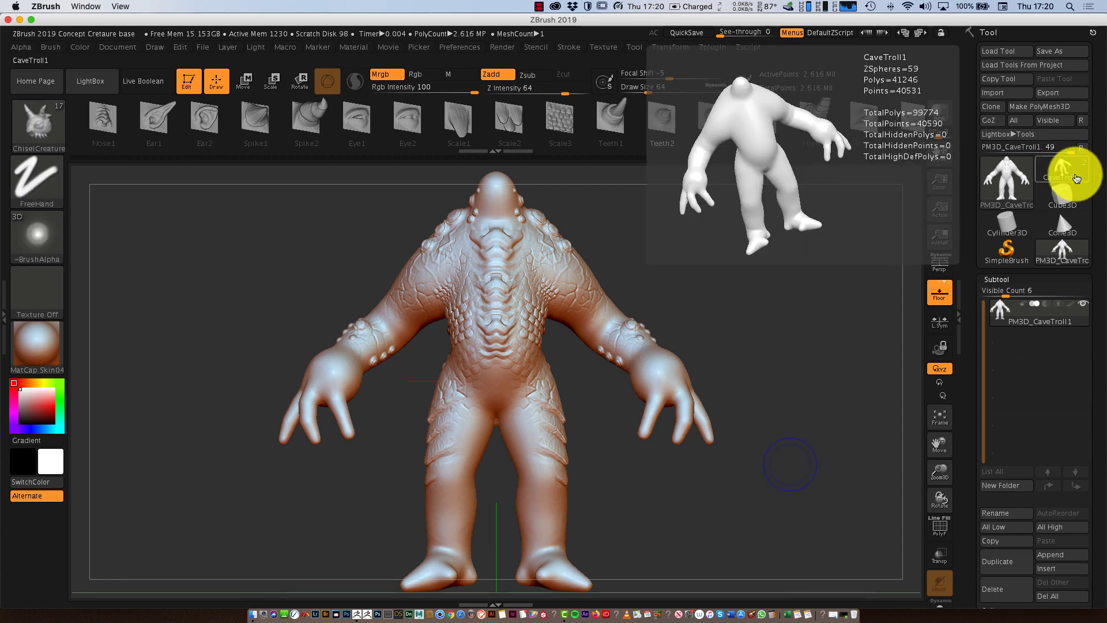
Review the CaveTroll1 tool and its CaveTroll ZSphere subtool, and return to the sculpted PM3D_CaveTroll1 polymesh
{"action": "left_click", "coordinate": [1076, 179]}
{"action": "left_click", "coordinate": [1083, 340]}
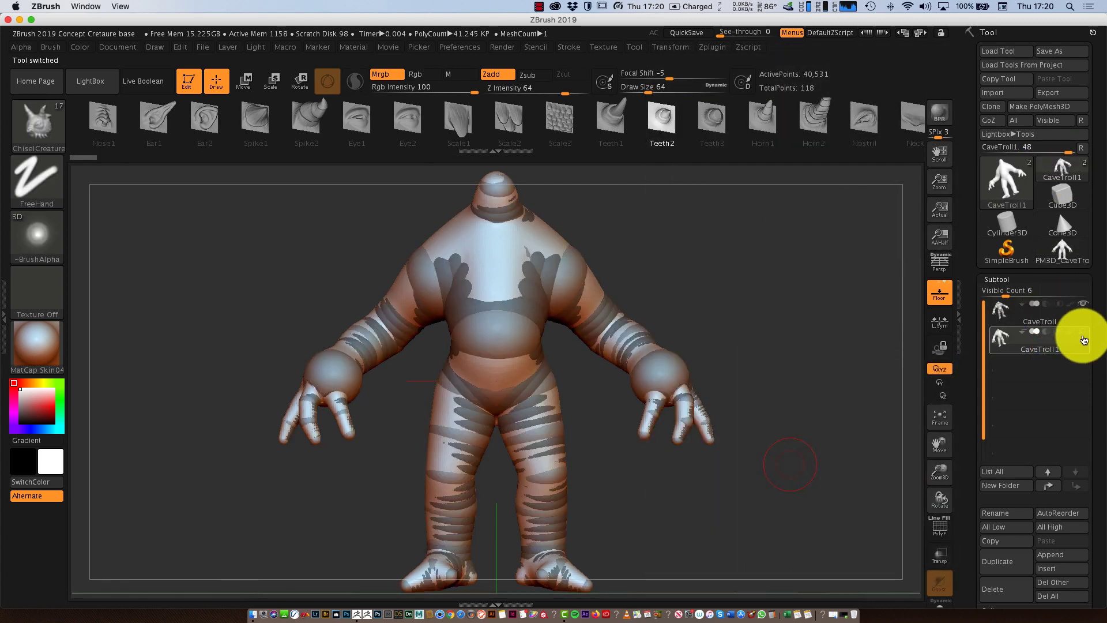
{"action": "left_click", "coordinate": [1062, 315]}
{"action": "left_click_drag", "start_coordinate": [821, 387], "coordinate": [647, 484]}
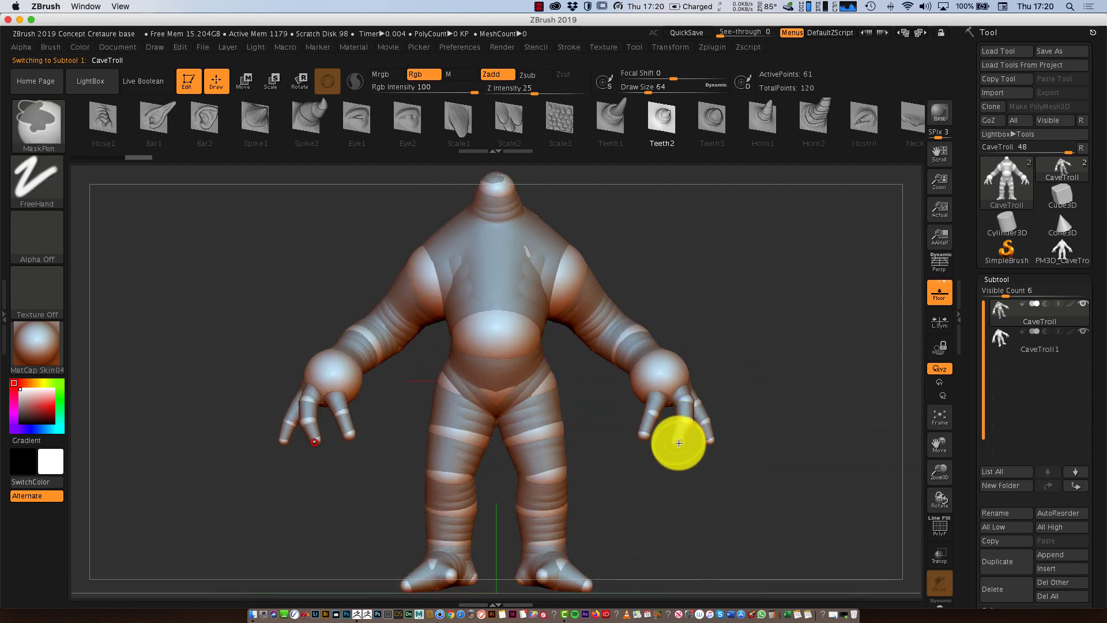
{"action": "mouse_move", "coordinate": [835, 420]}
{"action": "left_mouse_down", "text": "shift"}
{"action": "mouse_move", "coordinate": [773, 447]}
{"action": "mouse_move", "coordinate": [840, 442]}
{"action": "mouse_move", "coordinate": [786, 465]}
{"action": "mouse_move", "coordinate": [818, 472]}
{"action": "mouse_move", "coordinate": [823, 448]}
{"action": "mouse_move", "coordinate": [753, 494]}
{"action": "mouse_move", "coordinate": [721, 489]}
{"action": "mouse_move", "coordinate": [768, 497]}
{"action": "left_mouse_up", "text": "shift"}
{"action": "left_click", "coordinate": [1061, 248]}
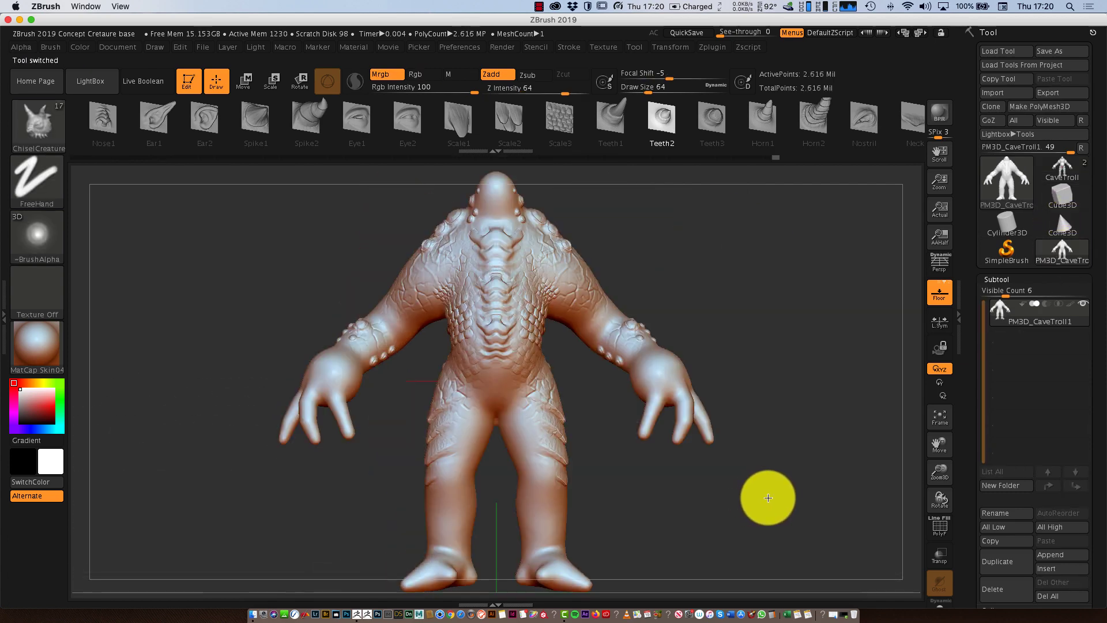